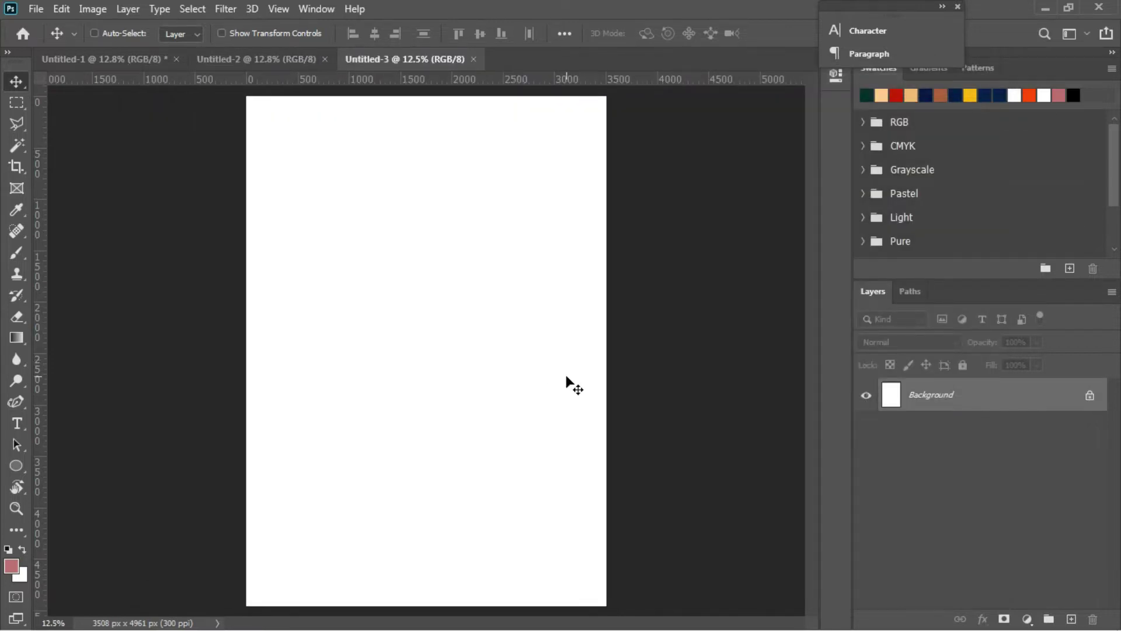
# Step: Draw a 3172 × 3172 px circle over the lower page with no outline and dark green fill
pyautogui.scroll(1, 569, 382)
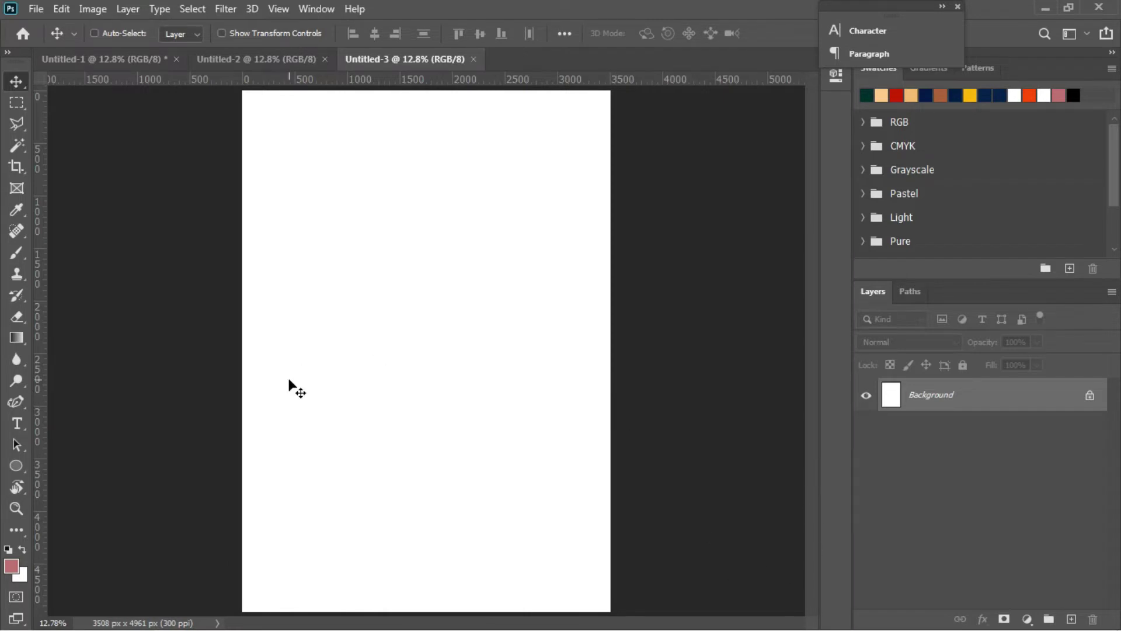
pyautogui.click(16, 464)
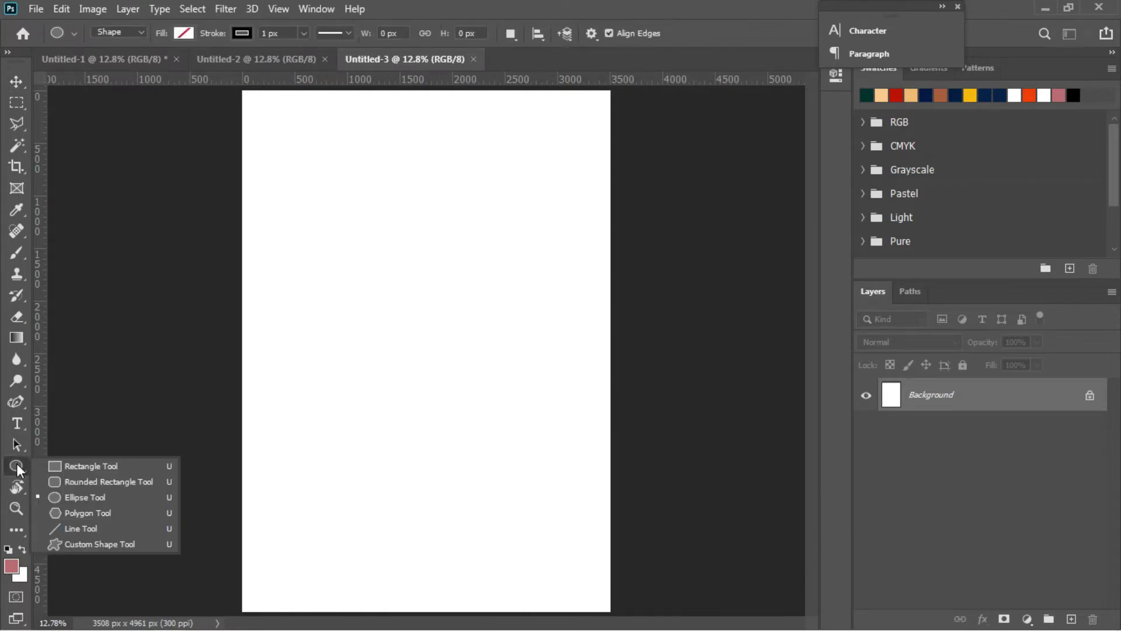
pyautogui.click(78, 497)
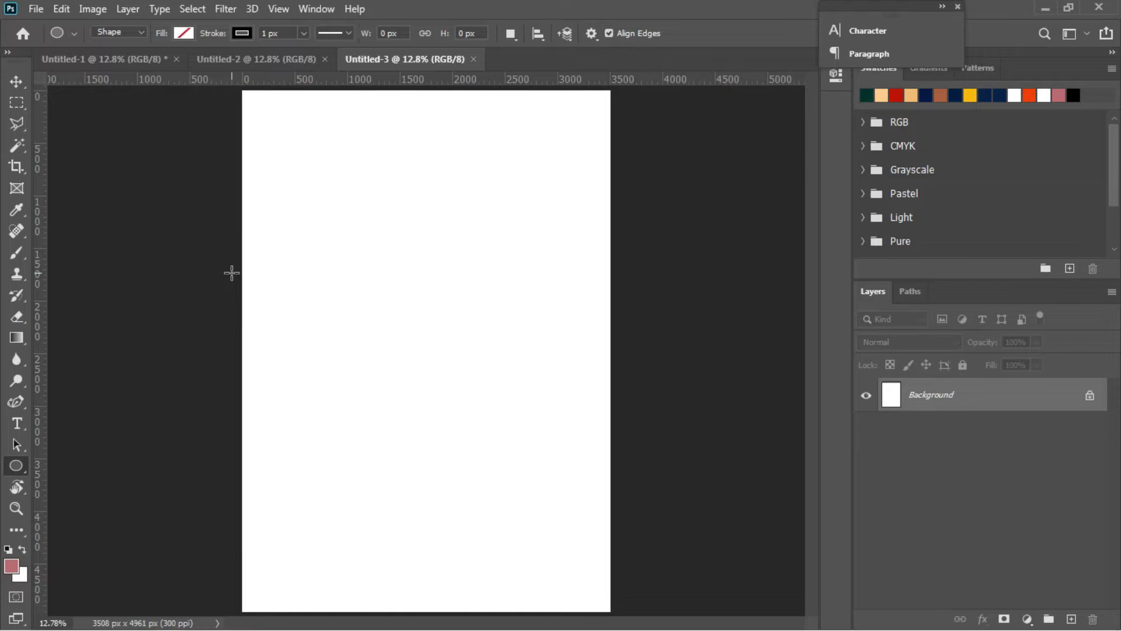
pyautogui.moveTo(231, 272); pyautogui.dragTo(674, 606)
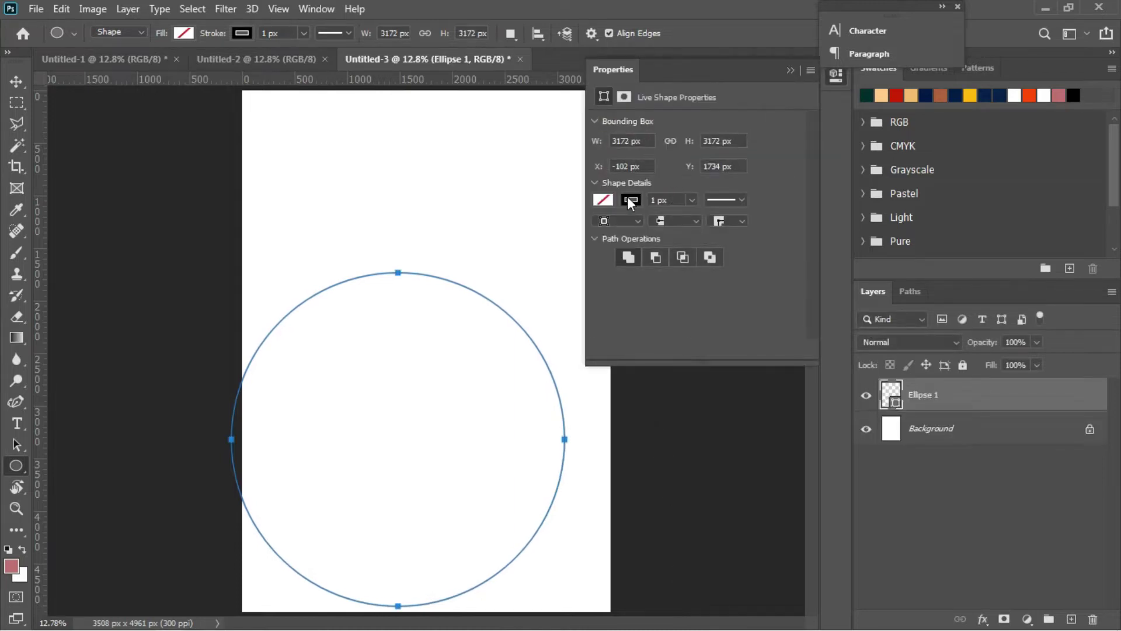
pyautogui.click(630, 201)
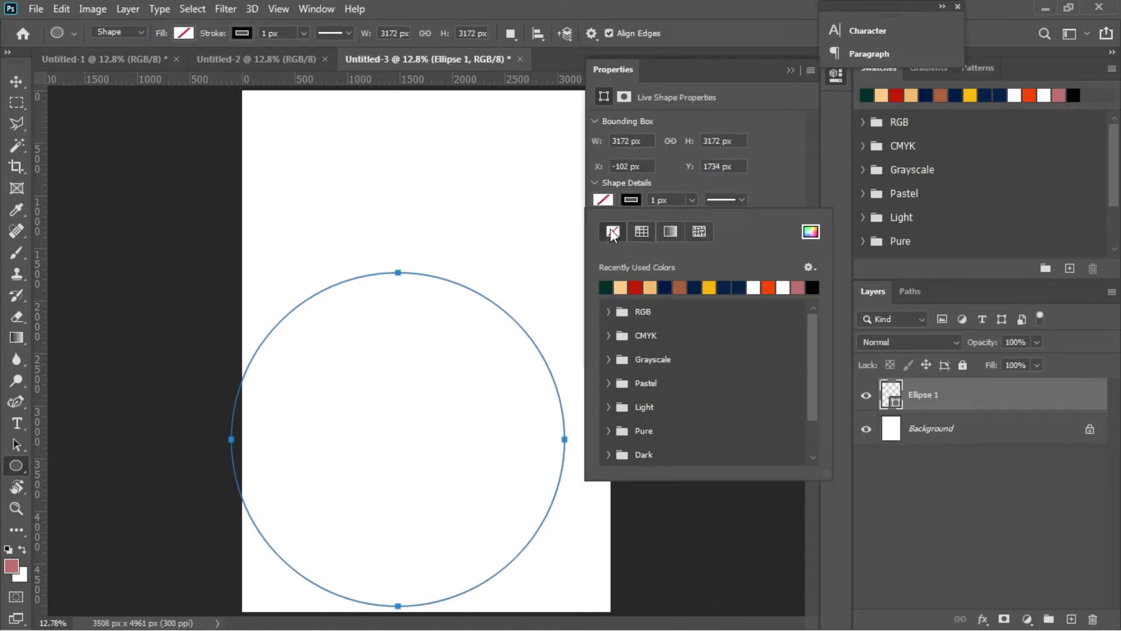
pyautogui.click(607, 196)
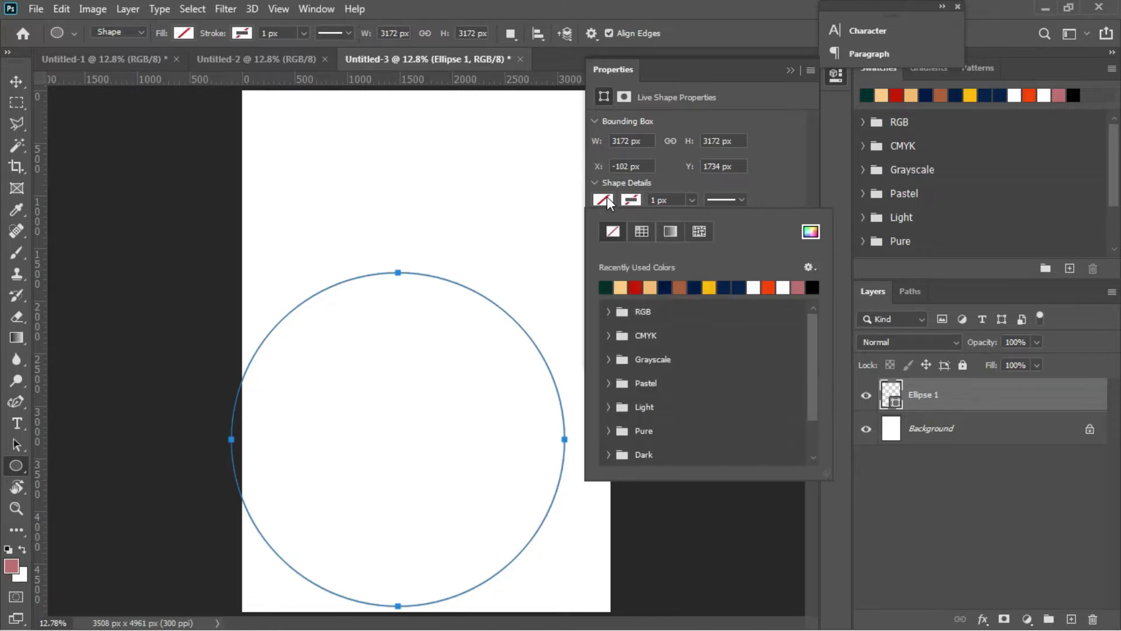
pyautogui.click(606, 287)
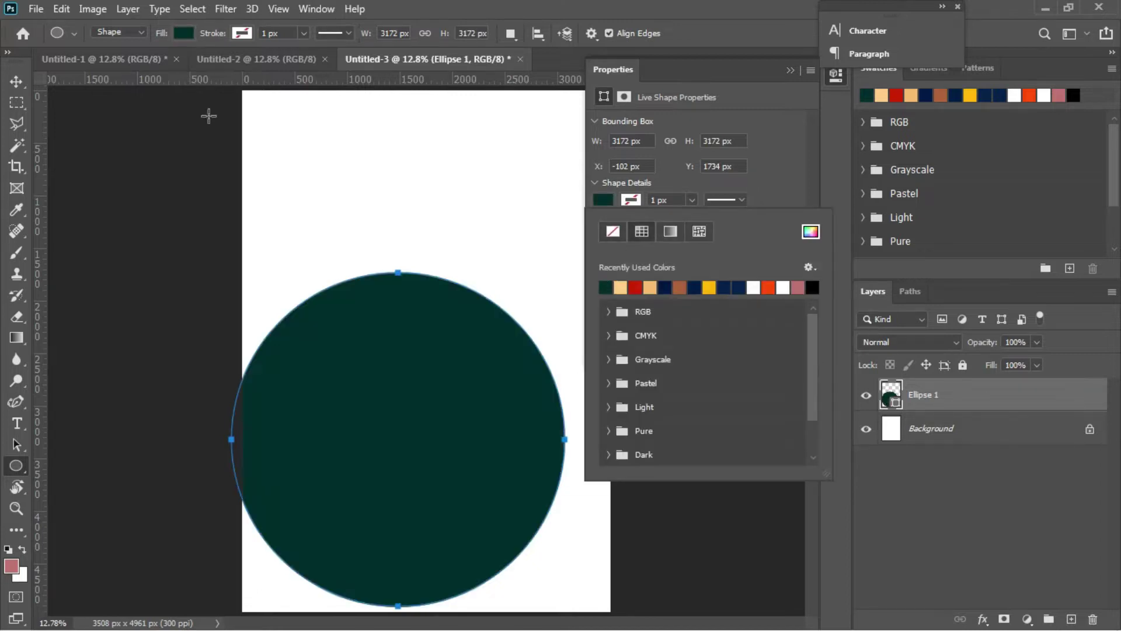
pyautogui.click(14, 82)
pyautogui.click(14, 82)
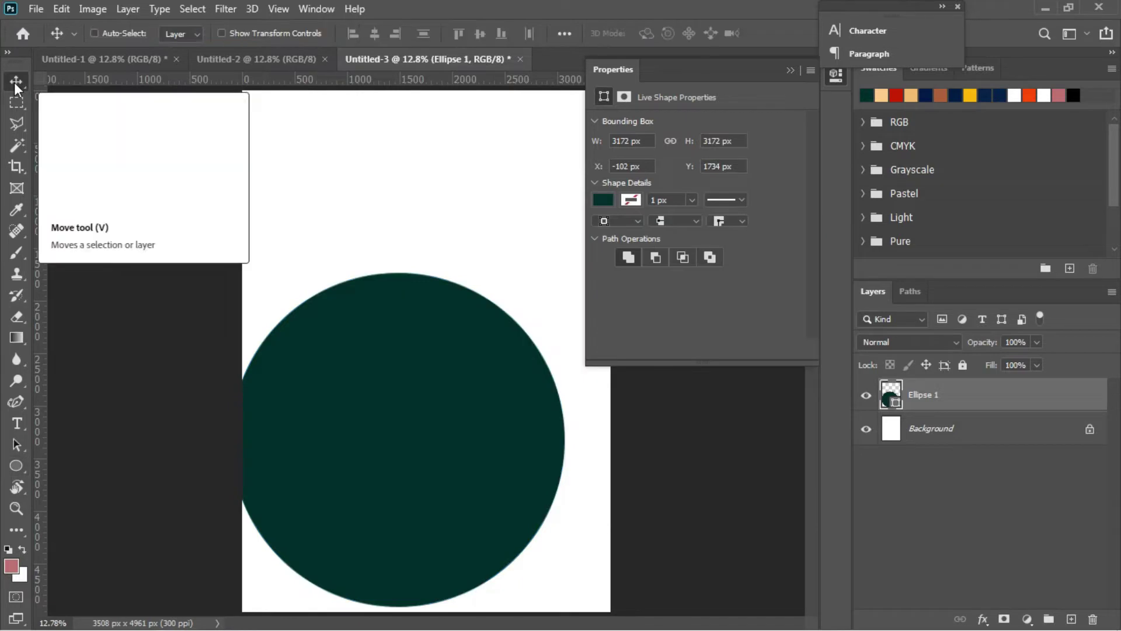
# Step: Centre the dark green circle horizontally against the whole canvas
pyautogui.click(791, 72)
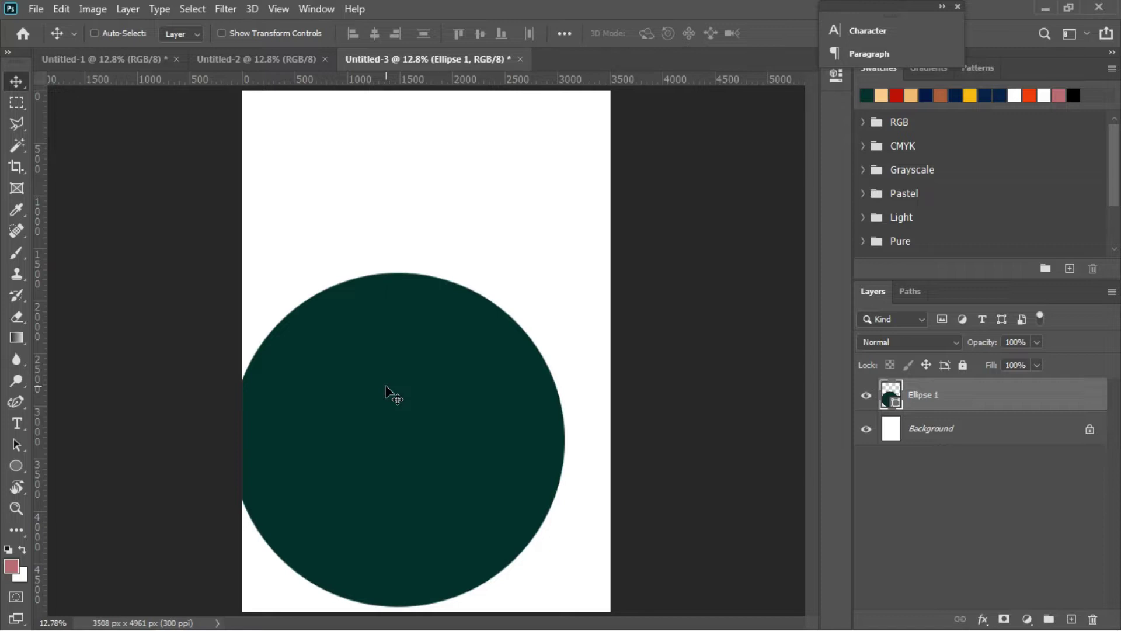
pyautogui.press('ctrl')
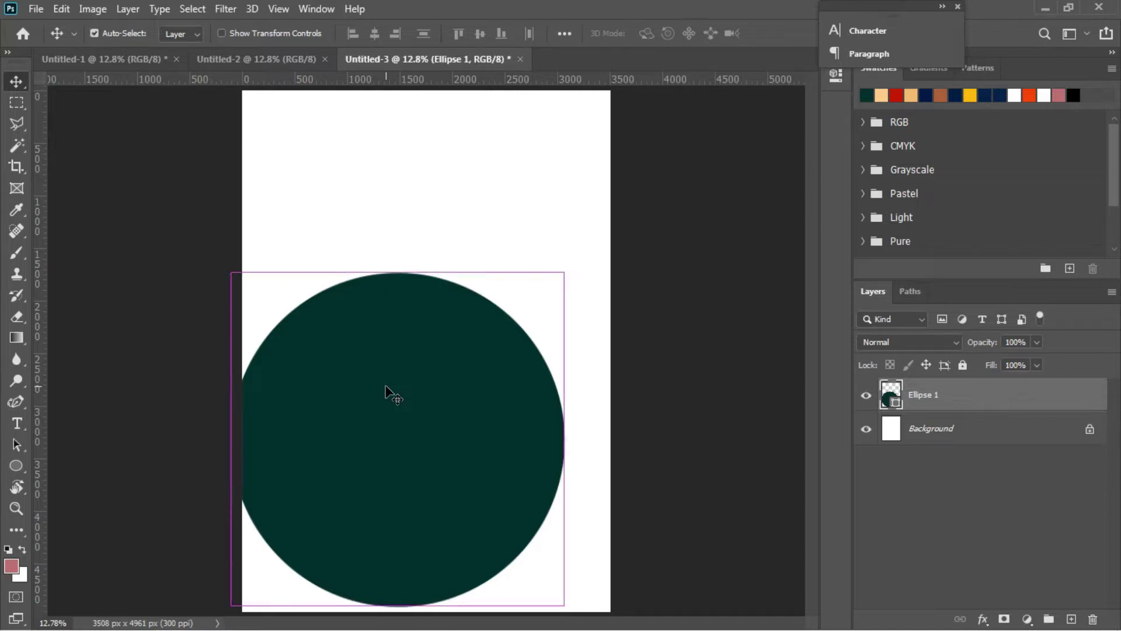
pyautogui.press('ctrl')
pyautogui.hotkey('ctrl', 'a')
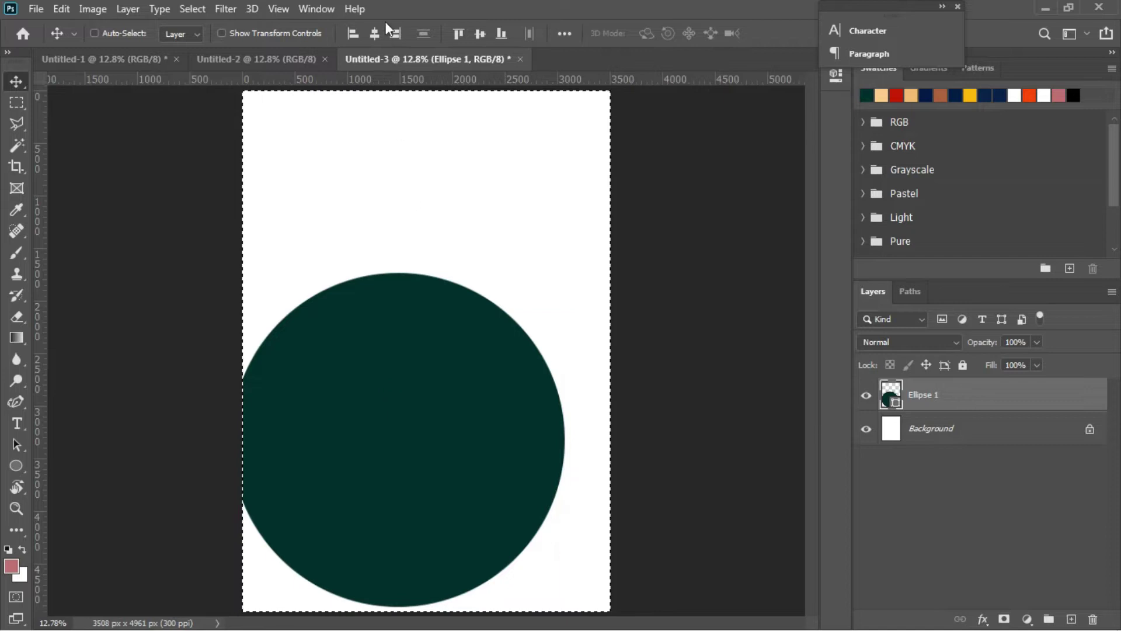
pyautogui.click(368, 32)
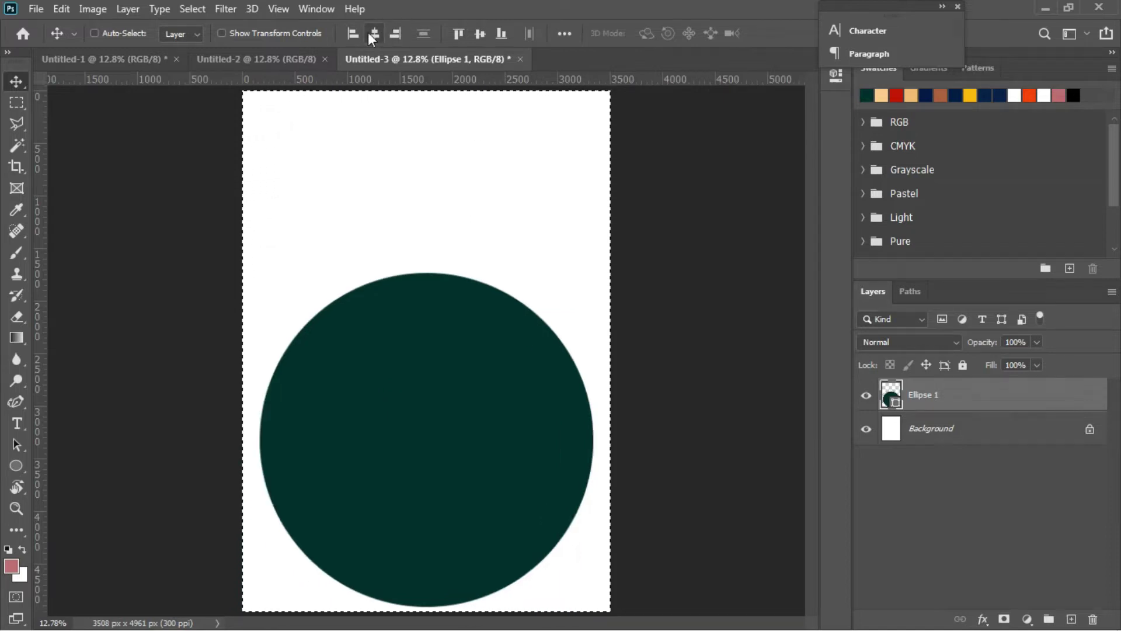
pyautogui.press('ctrl')
pyautogui.hotkey('ctrl', 'd')
# Step: Scale the circle to 120% and lower it so a dome rises from the bottom
pyautogui.press('ctrl')
pyautogui.hotkey('ctrl', 't')
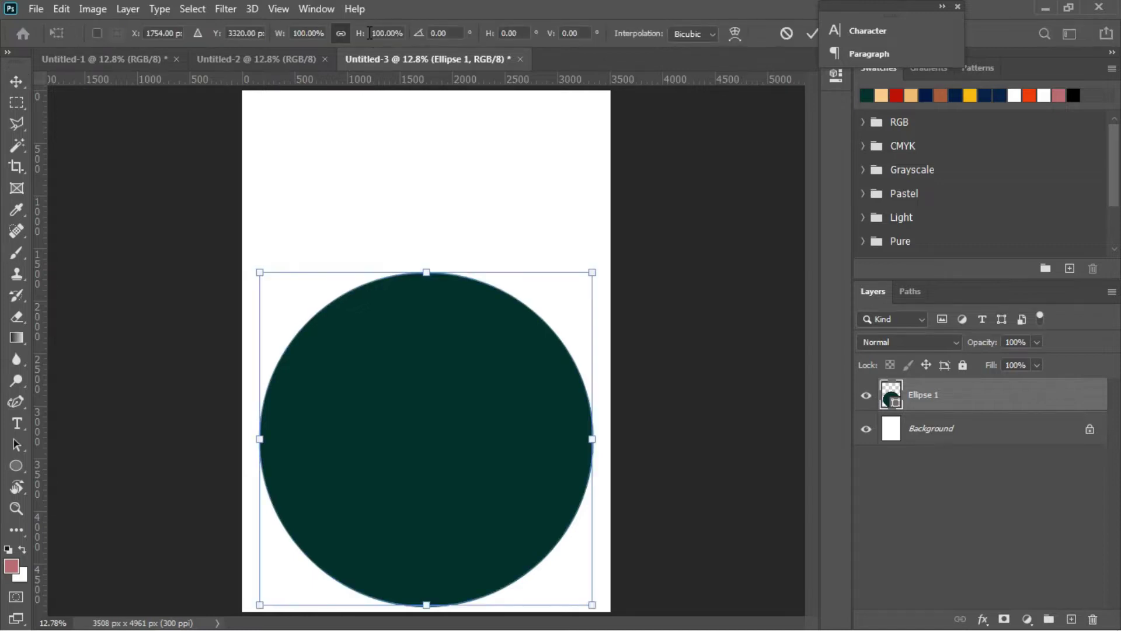
pyautogui.moveTo(358, 35); pyautogui.dragTo(375, 35)
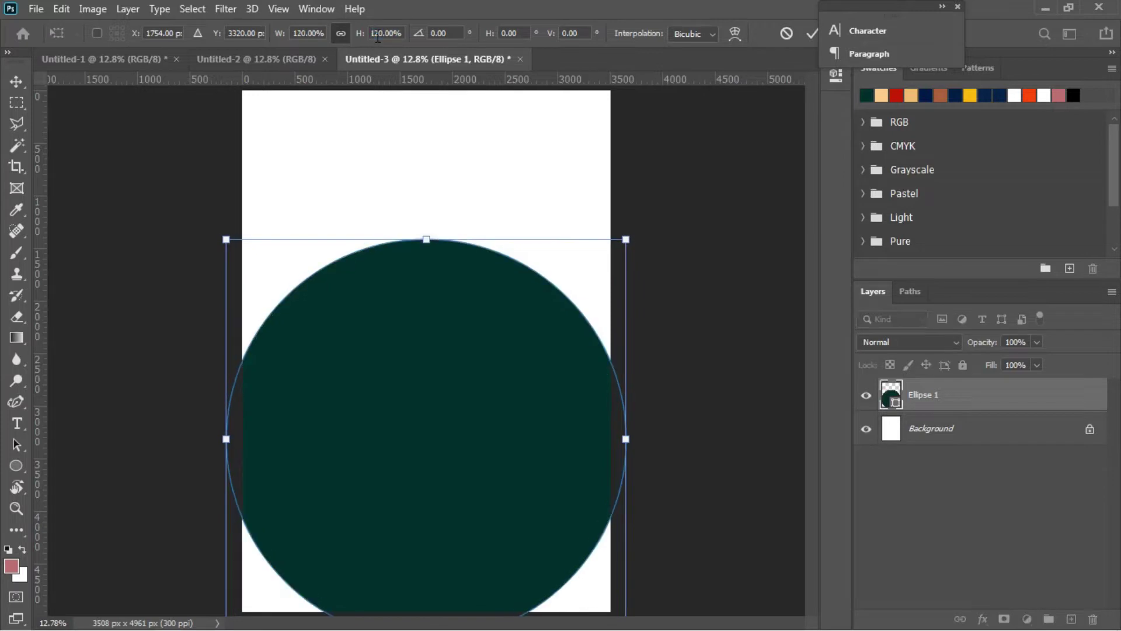
pyautogui.press('Return')
pyautogui.moveTo(447, 360); pyautogui.dragTo(451, 488)
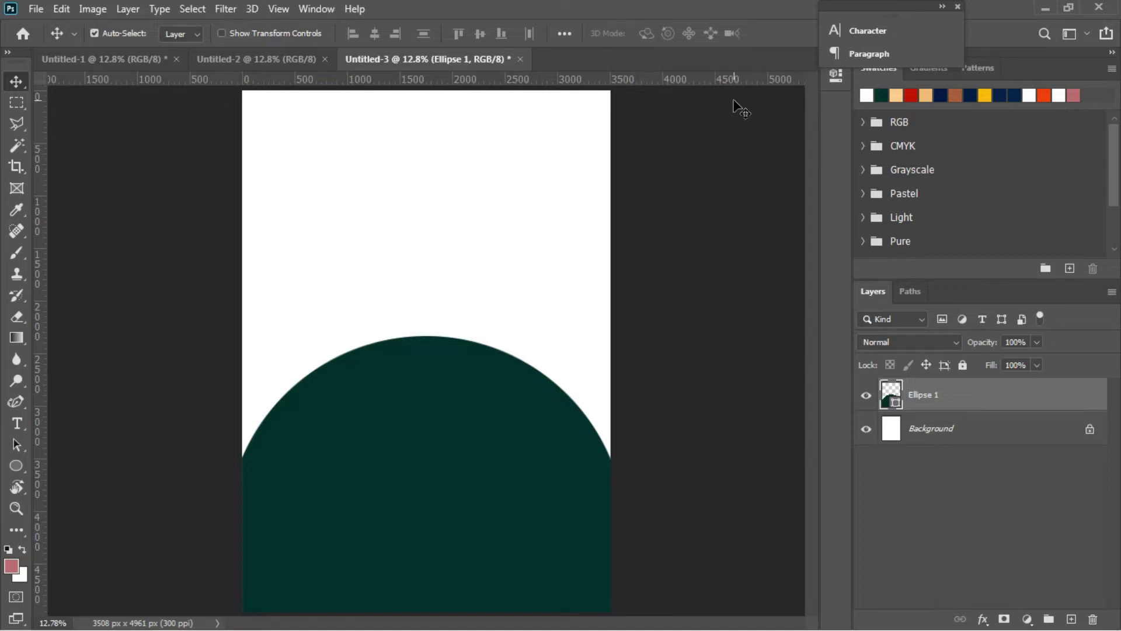
# Step: Duplicate the circle layer and make the Ellipse 1 copy white
pyautogui.hotkey('ctrl', 'j')
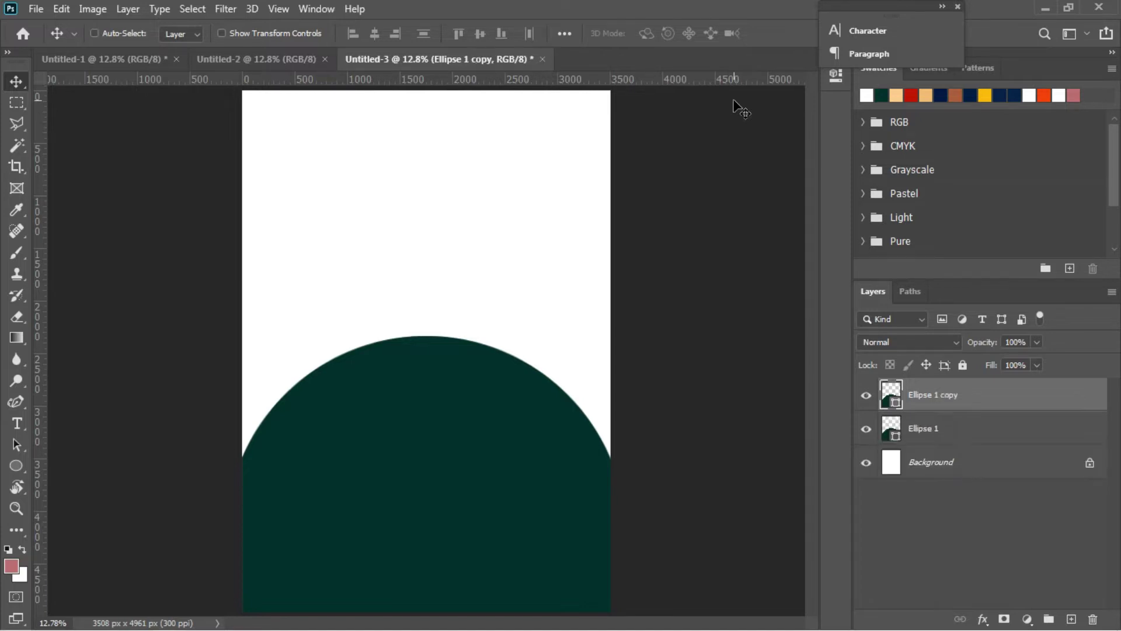
pyautogui.doubleClick(890, 404)
pyautogui.click(549, 333)
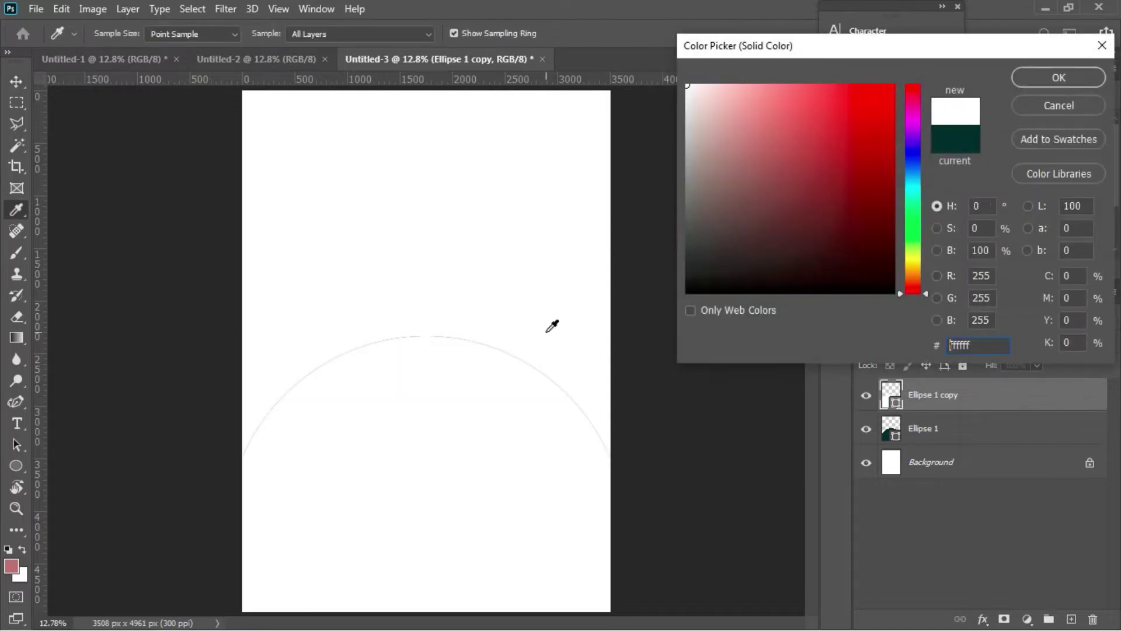
pyautogui.press('Return')
# Step: Move the white circle copy up high above the green dome
pyautogui.moveTo(471, 432); pyautogui.dragTo(455, 173)
pyautogui.moveTo(446, 263); pyautogui.dragTo(476, 165)
pyautogui.moveTo(455, 242); pyautogui.dragTo(455, 212)
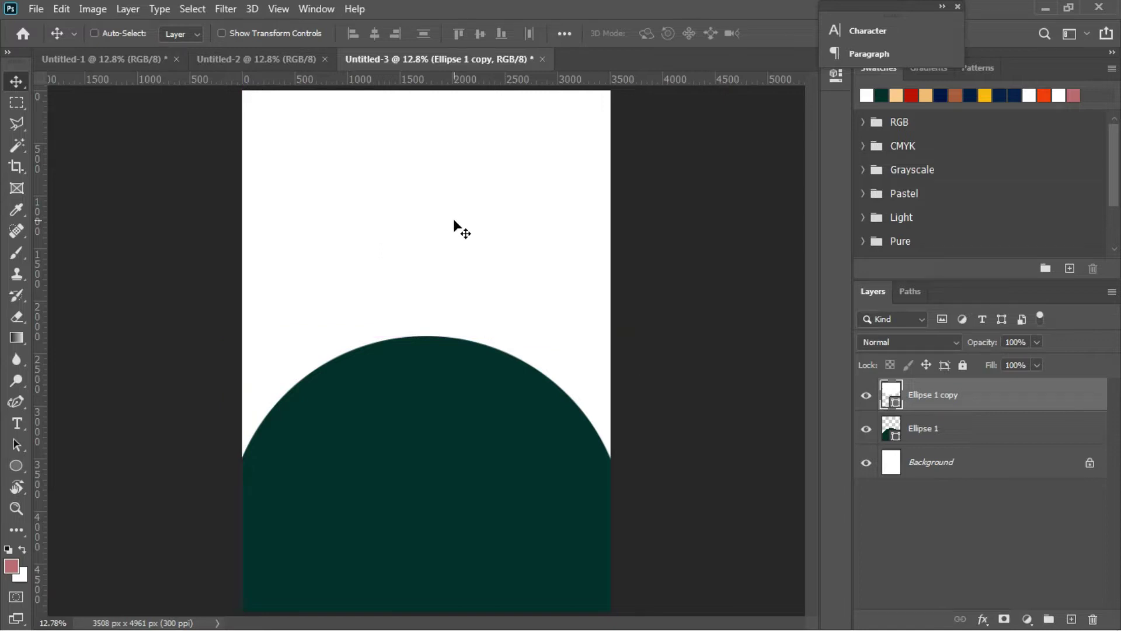
pyautogui.click(918, 467)
pyautogui.click(1026, 619)
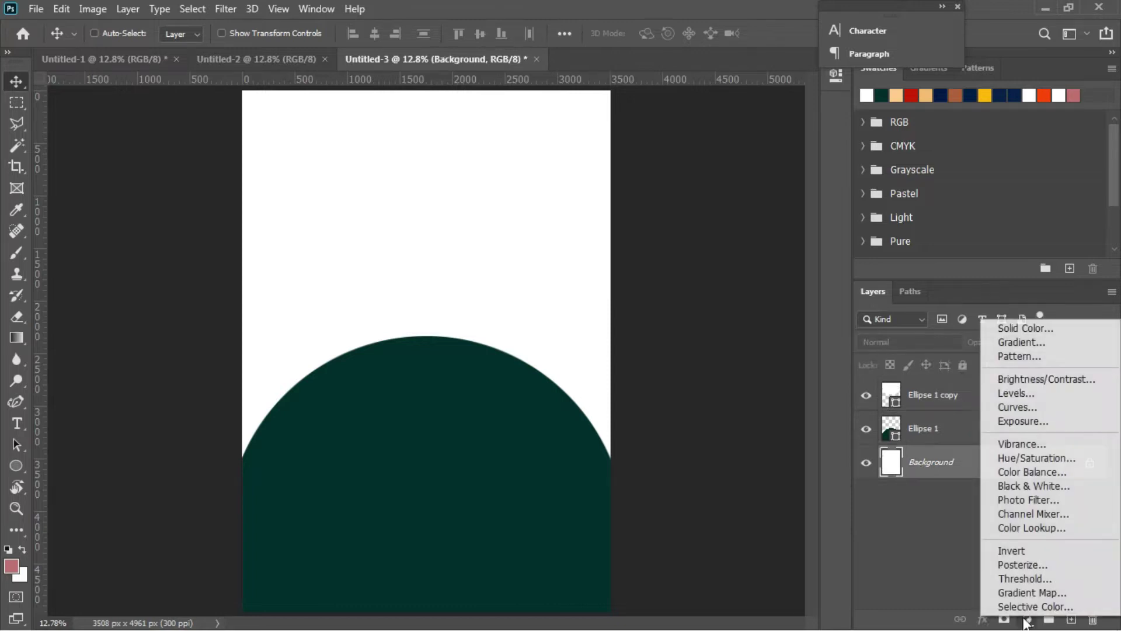
# Step: Add a Gradient Fill layer above Background using the red preset at a -168.23° angle
pyautogui.click(1022, 343)
pyautogui.click(779, 173)
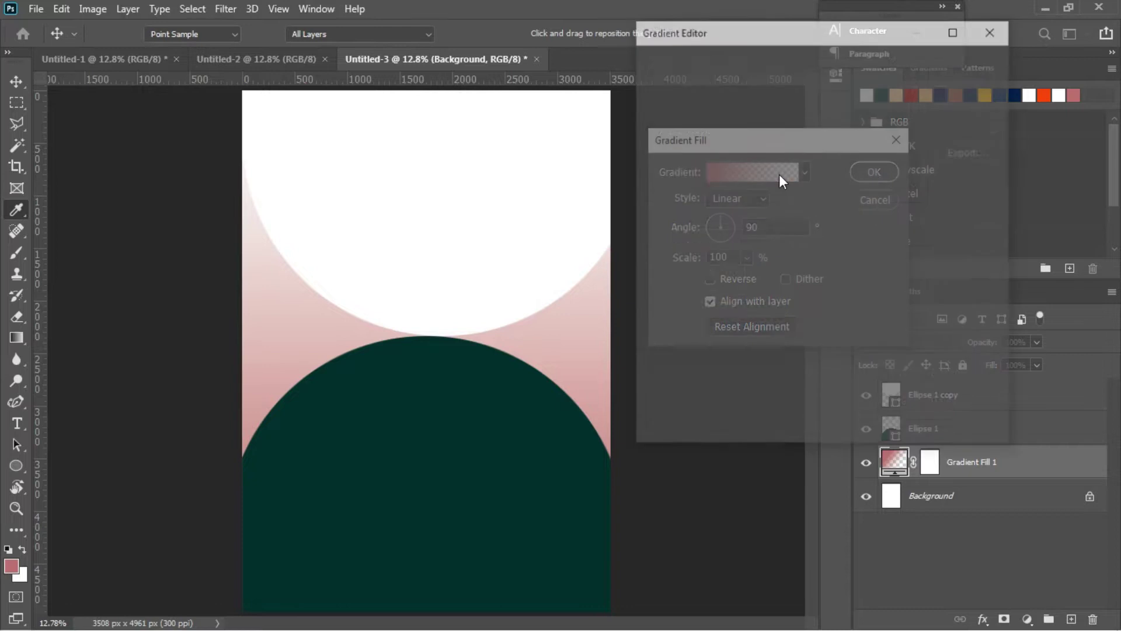
pyautogui.moveTo(909, 107); pyautogui.dragTo(909, 181)
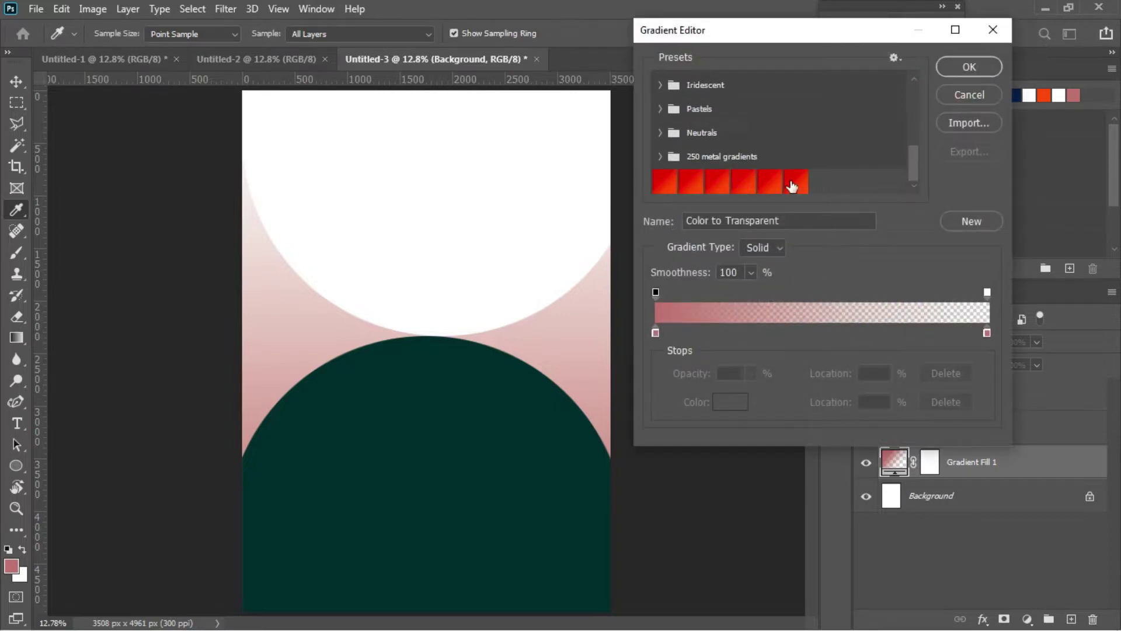
pyautogui.click(667, 182)
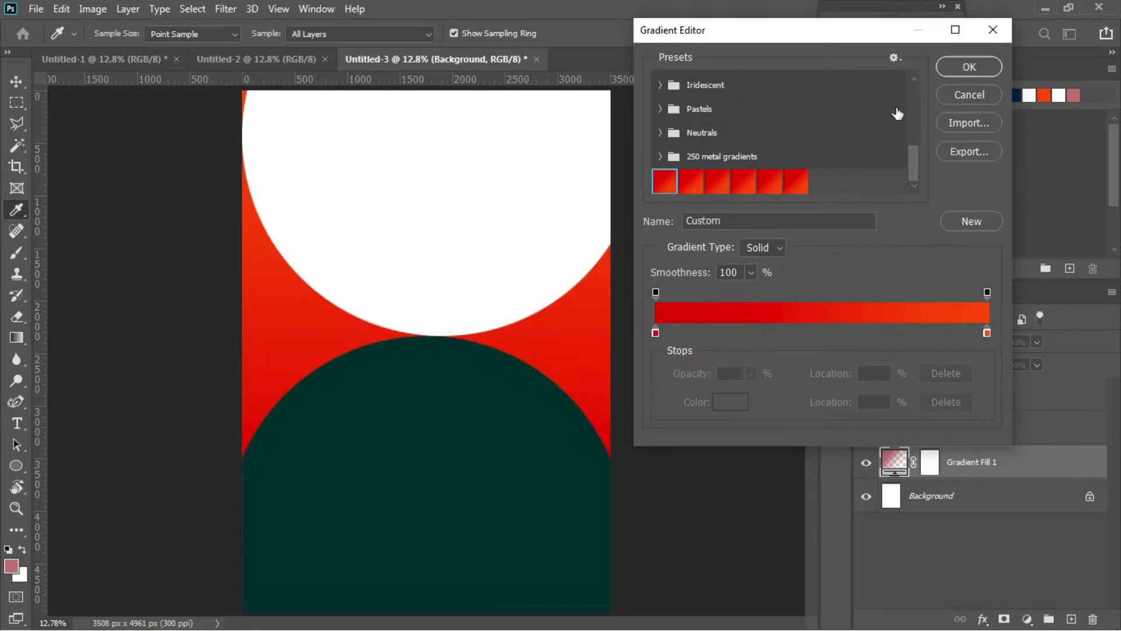
pyautogui.click(985, 62)
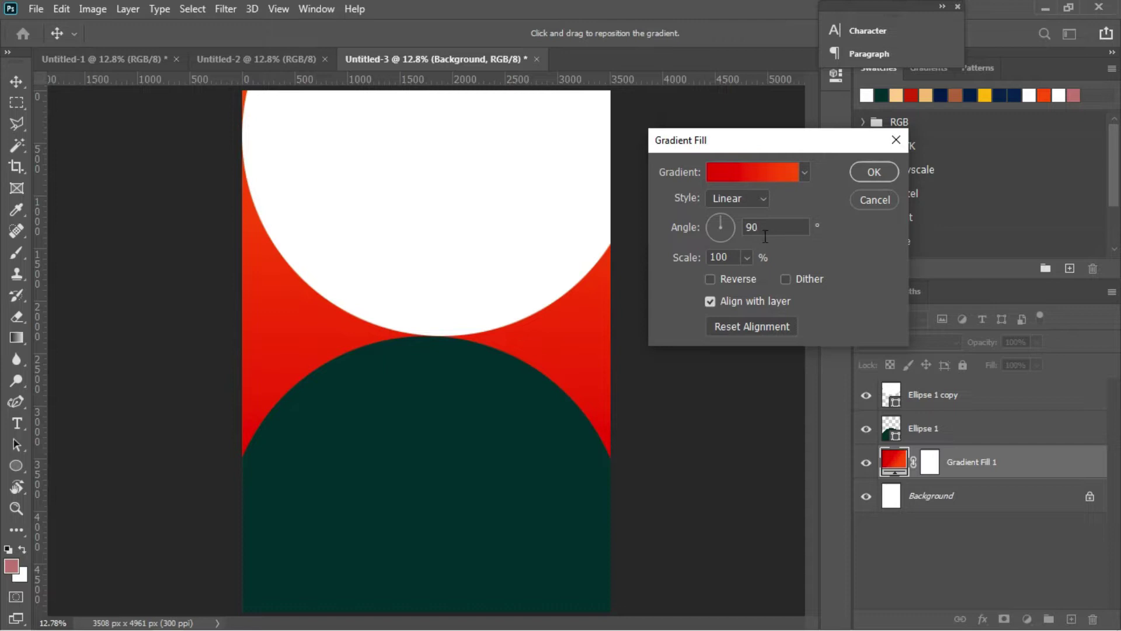
pyautogui.click(712, 229)
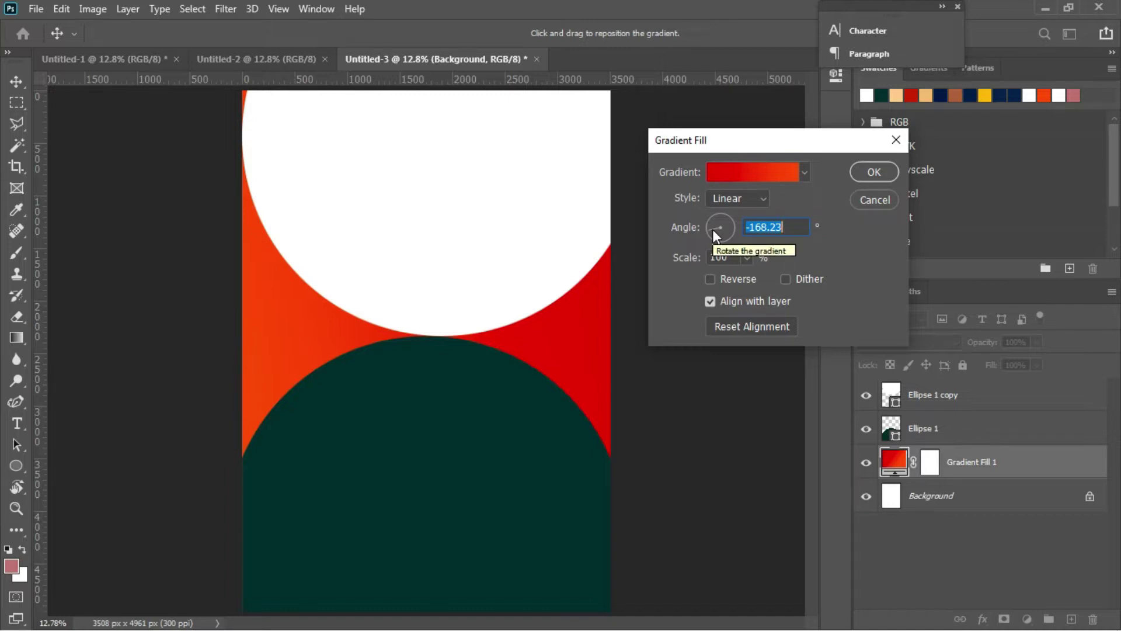
pyautogui.press('Return')
pyautogui.rightClick(488, 226)
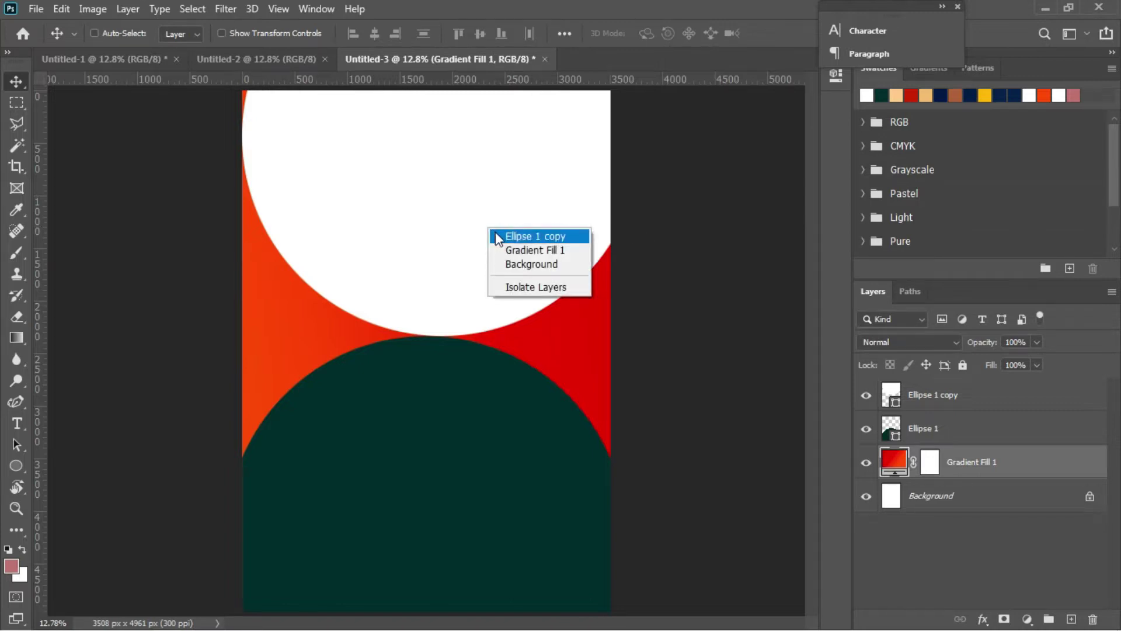
# Step: Select the Ellipse 1 copy layer and drag the white circle to the page centre above the dome
pyautogui.click(496, 237)
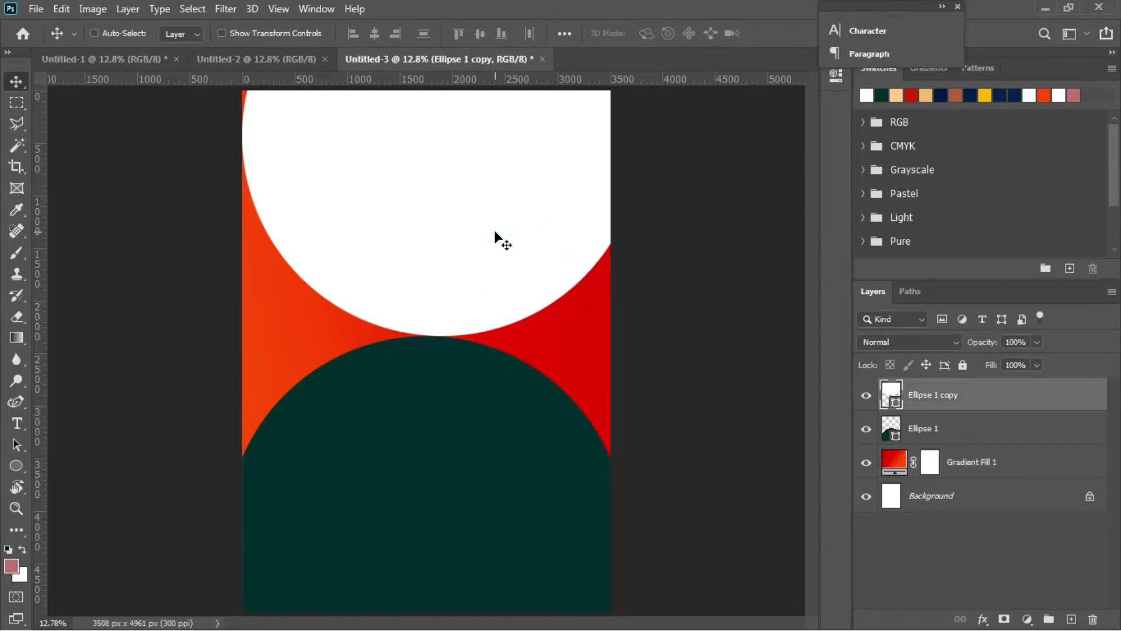
pyautogui.moveTo(493, 235); pyautogui.dragTo(481, 227)
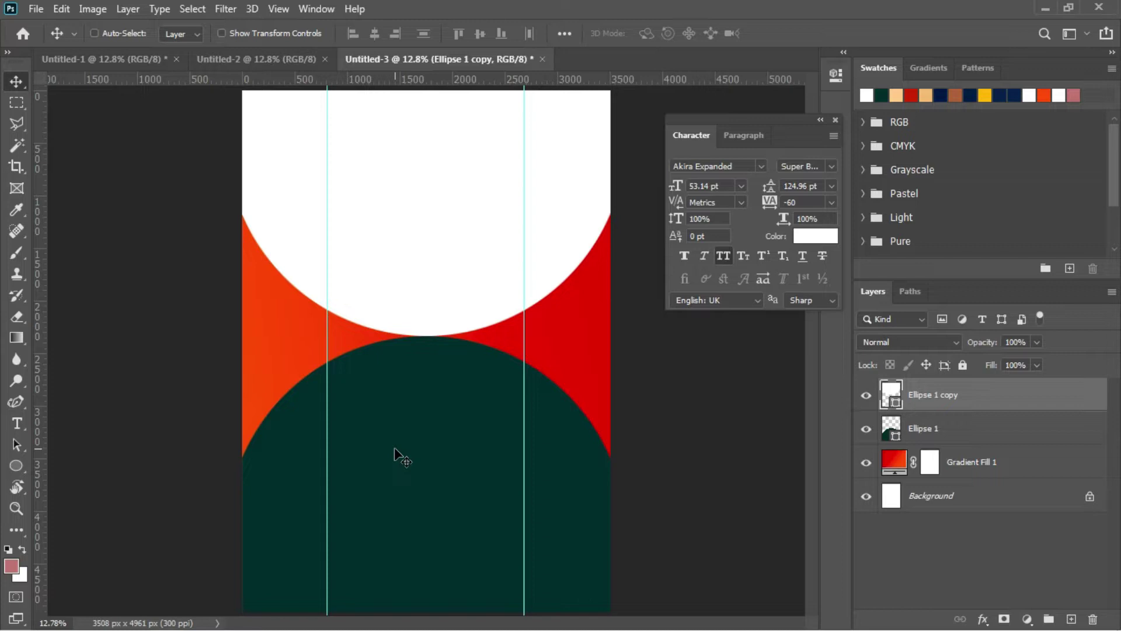
pyautogui.press('t')
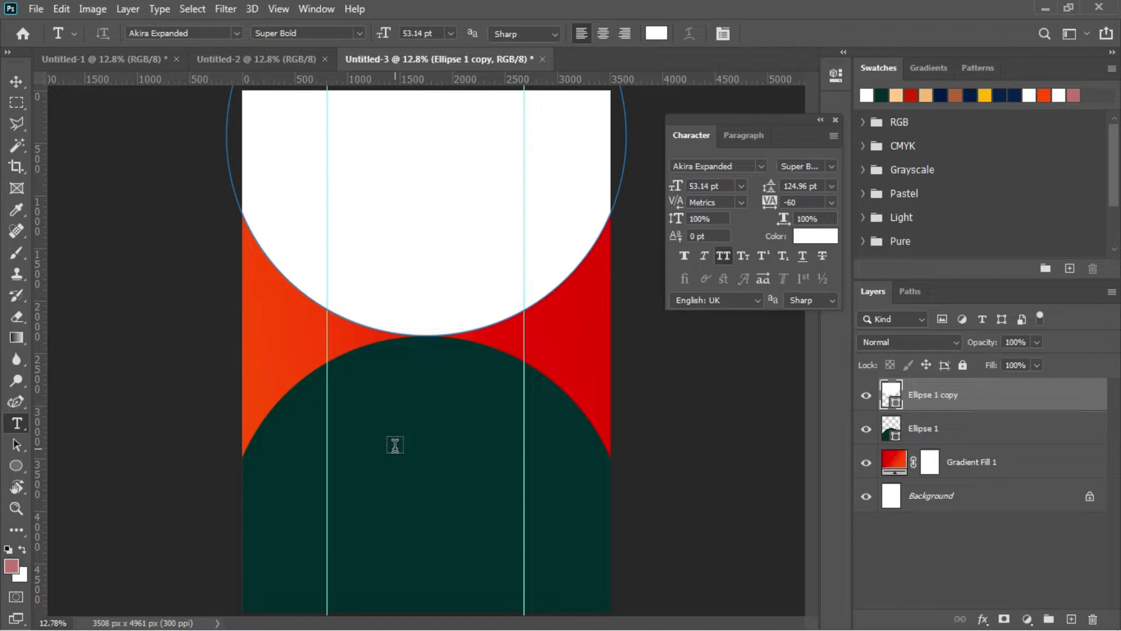
# Step: Type 'ATMOSPHER' on the green dome in Aurora BdCn BT at 114.14 pt
pyautogui.click(395, 445)
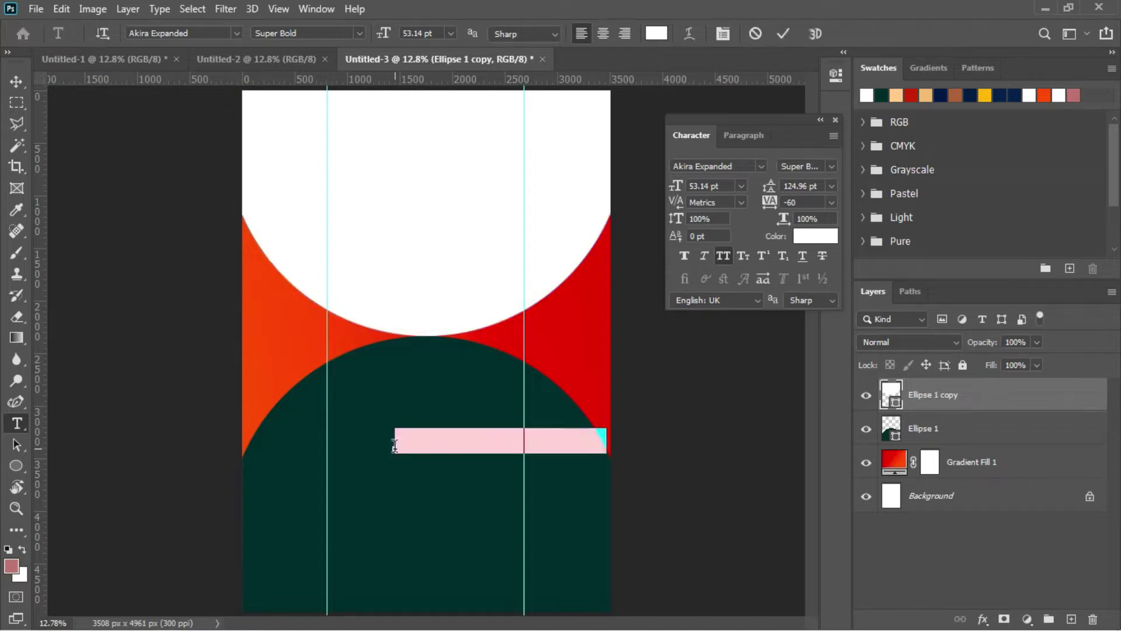
pyautogui.press('BackSpace')
pyautogui.write('ATMOS')
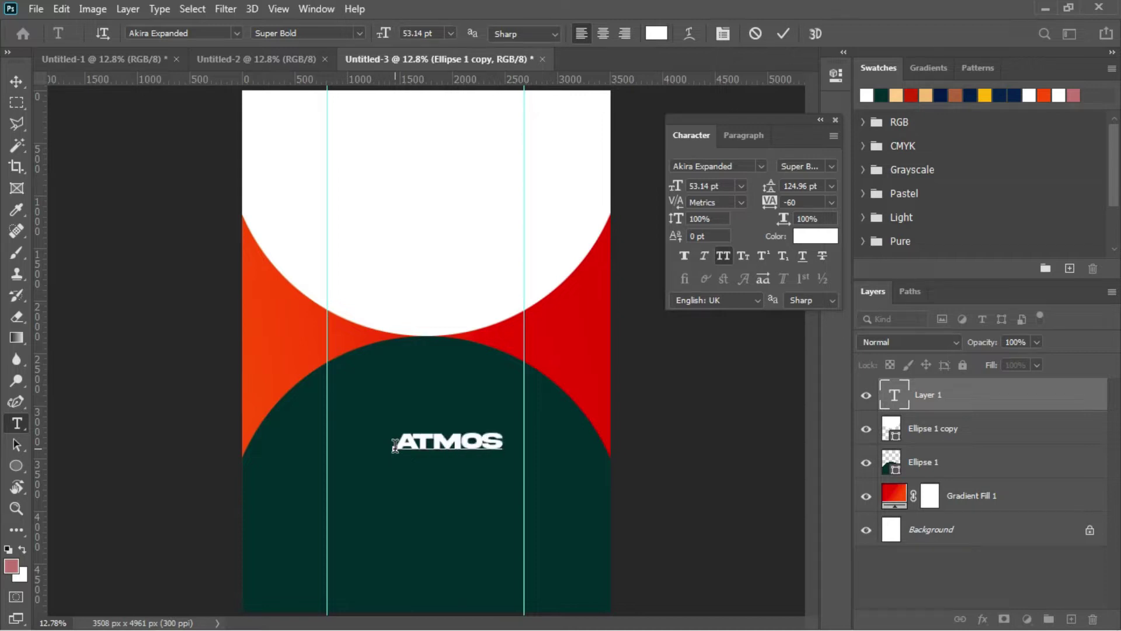
pyautogui.write('PHER')
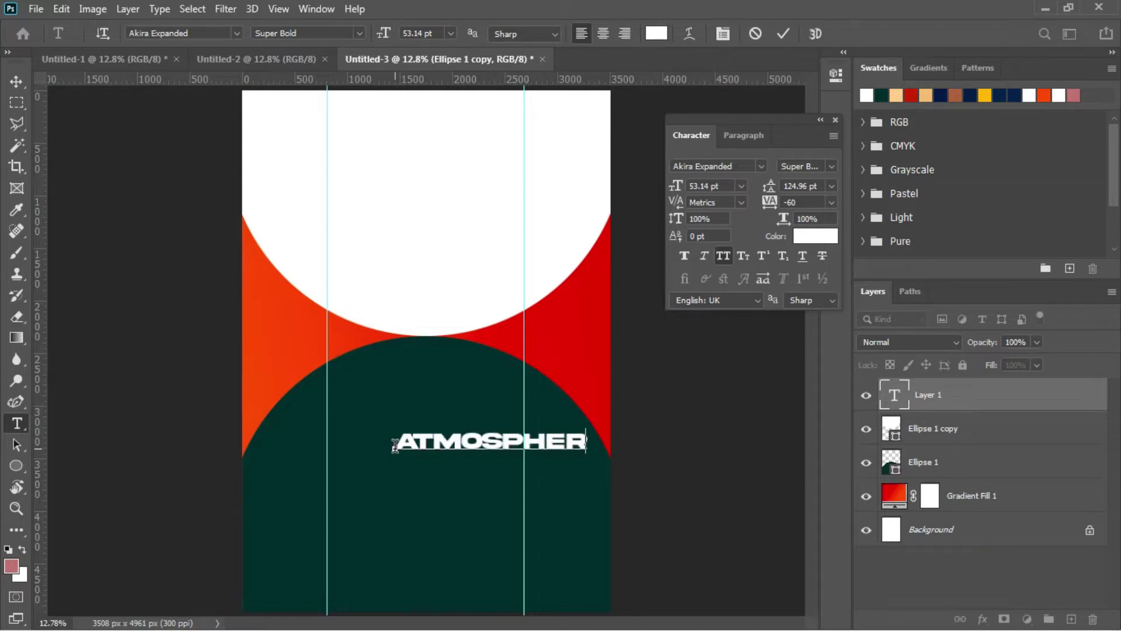
pyautogui.hotkey('ctrl', 'a')
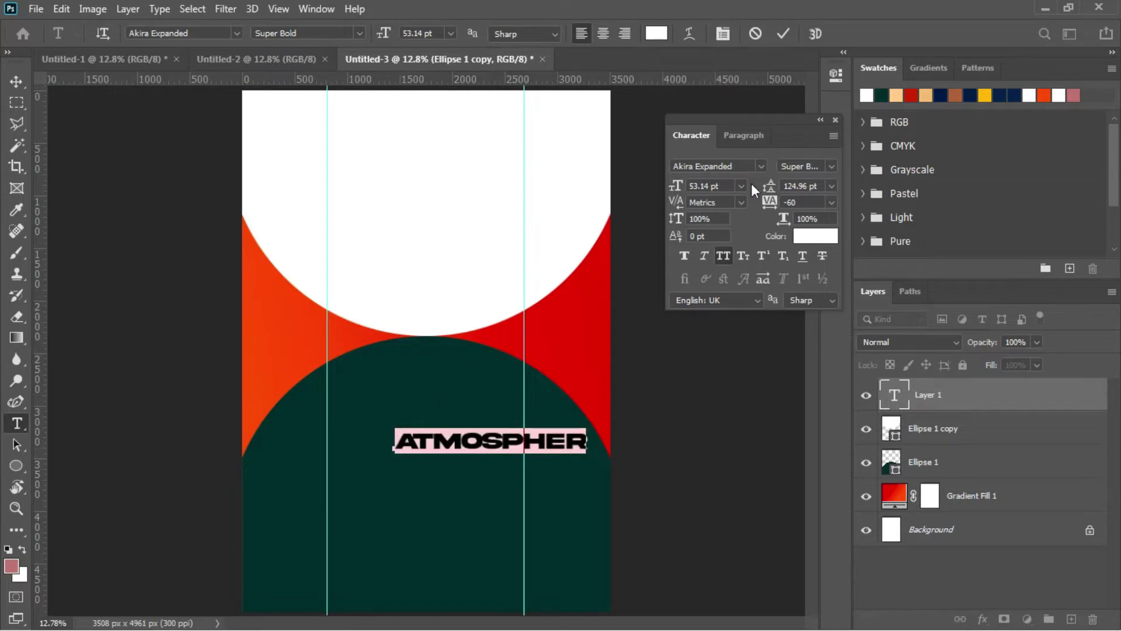
pyautogui.click(762, 166)
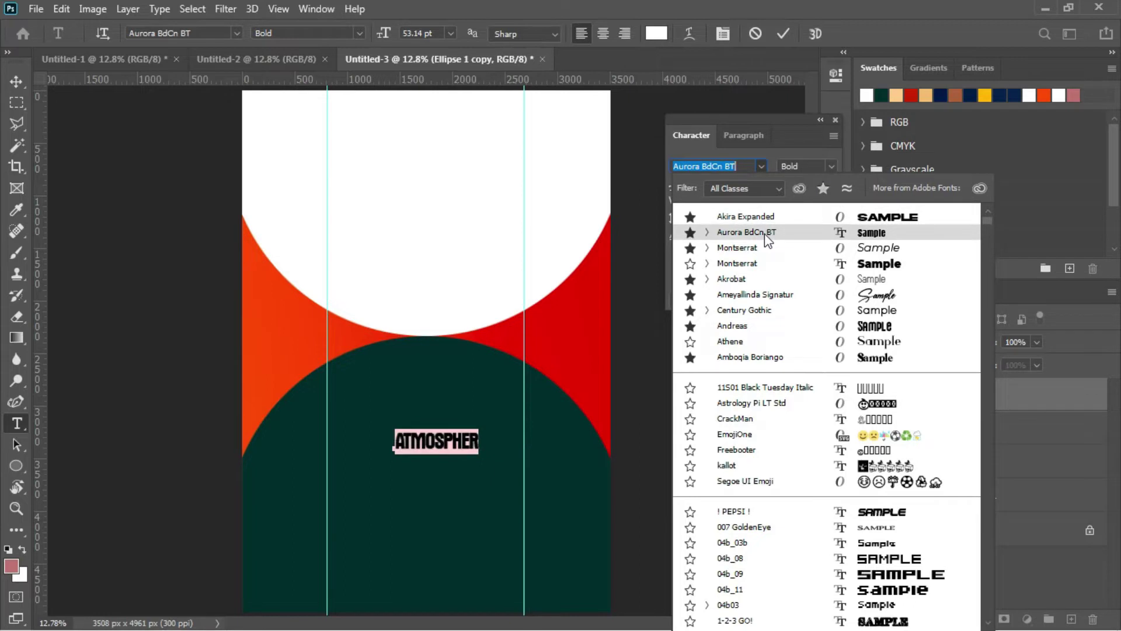
pyautogui.click(765, 233)
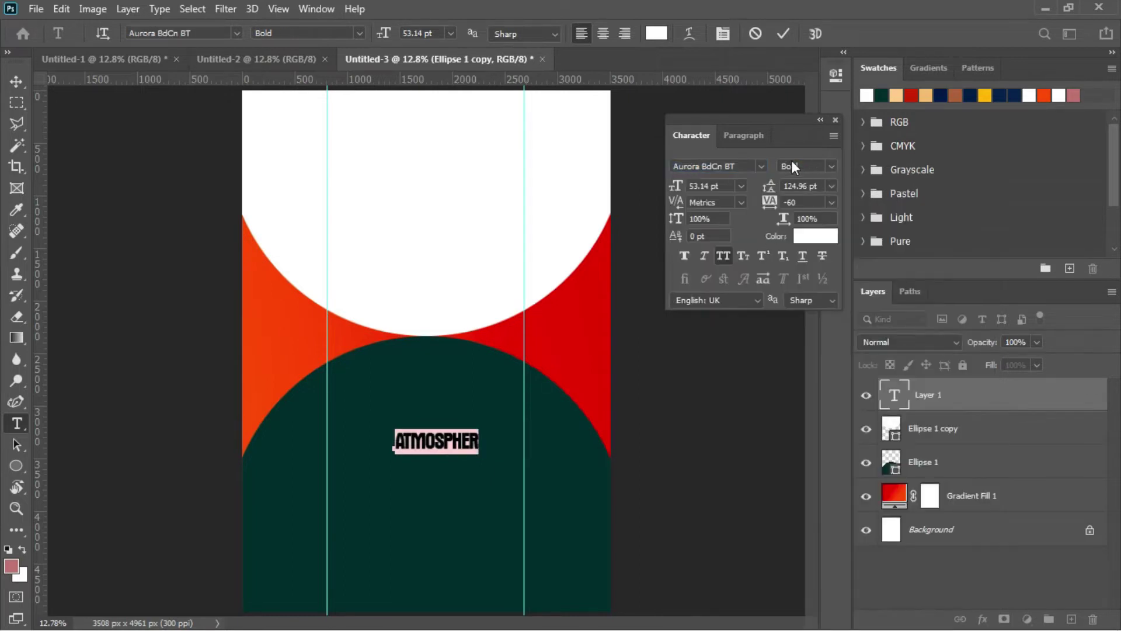
pyautogui.moveTo(676, 195); pyautogui.dragTo(725, 187)
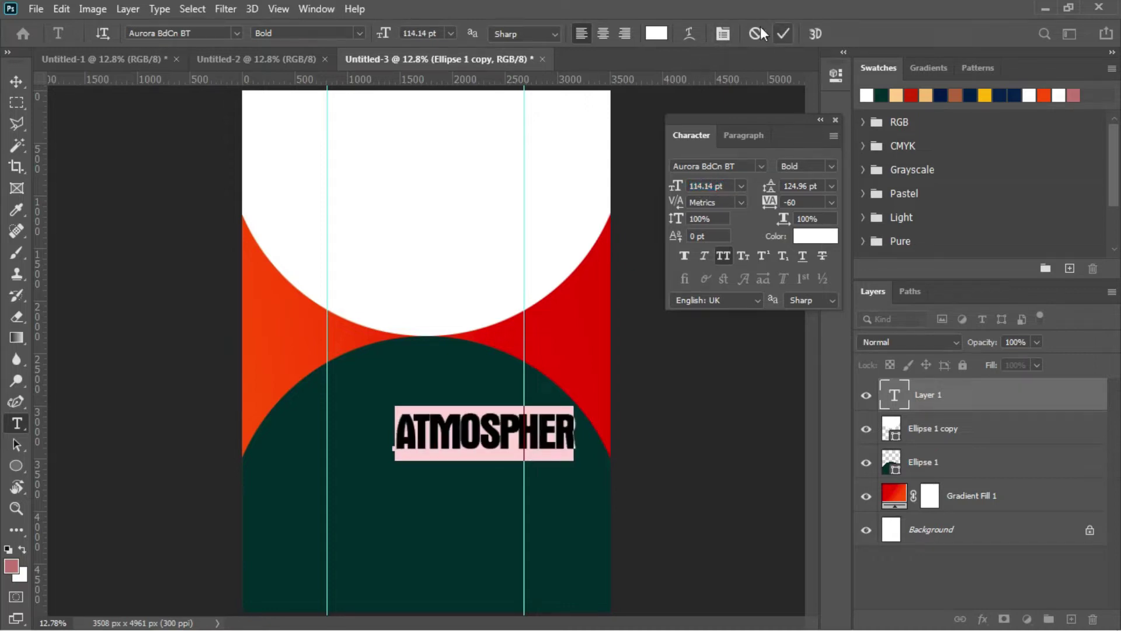
pyautogui.click(783, 34)
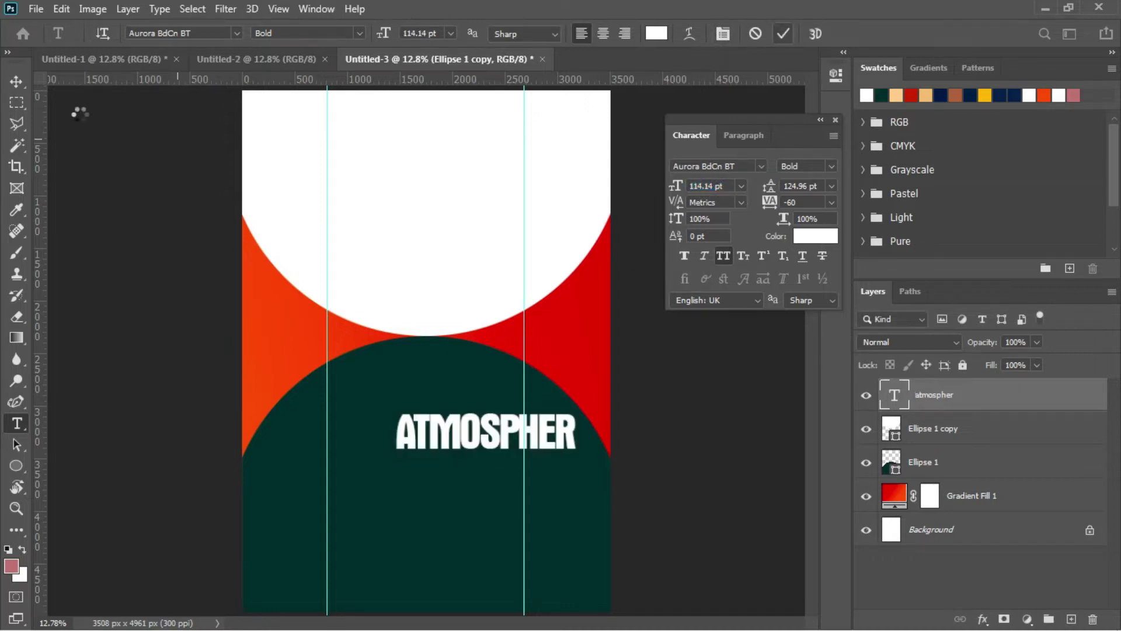
# Step: Scale the ATMOSPHER title up proportionally to about 134.77 pt
pyautogui.click(16, 82)
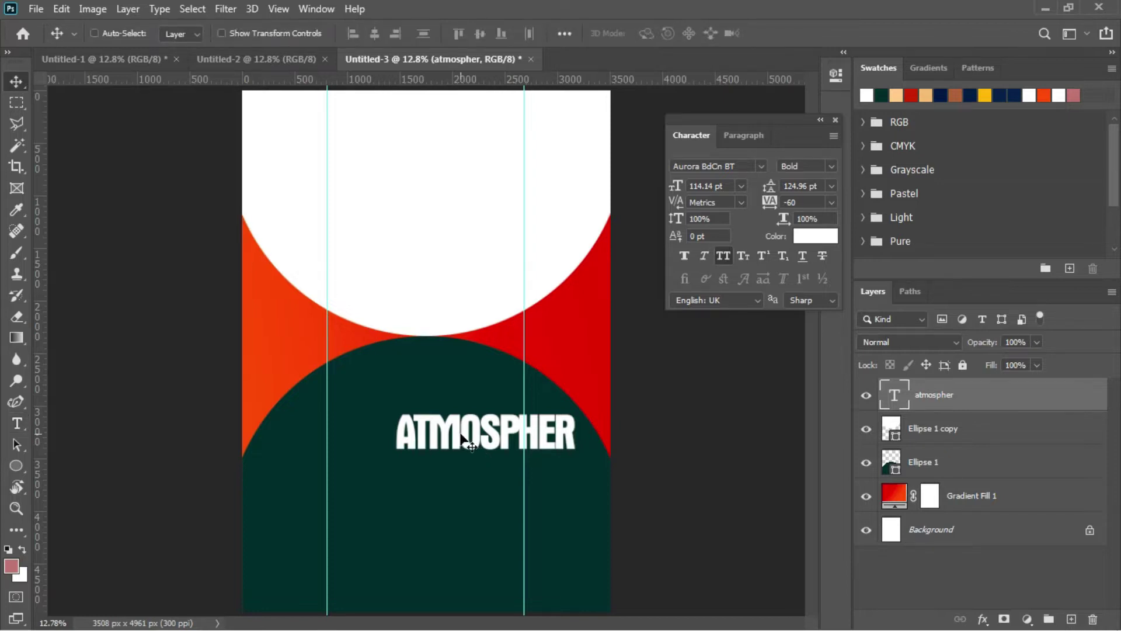
pyautogui.moveTo(462, 435); pyautogui.dragTo(401, 435)
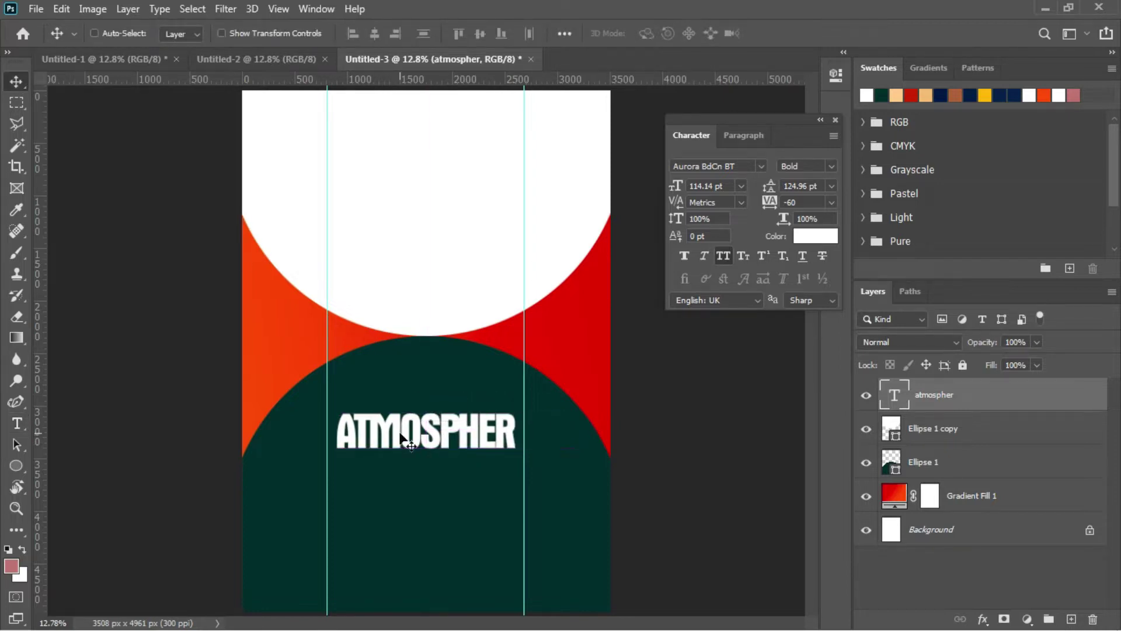
pyautogui.hotkey('ctrl', 't')
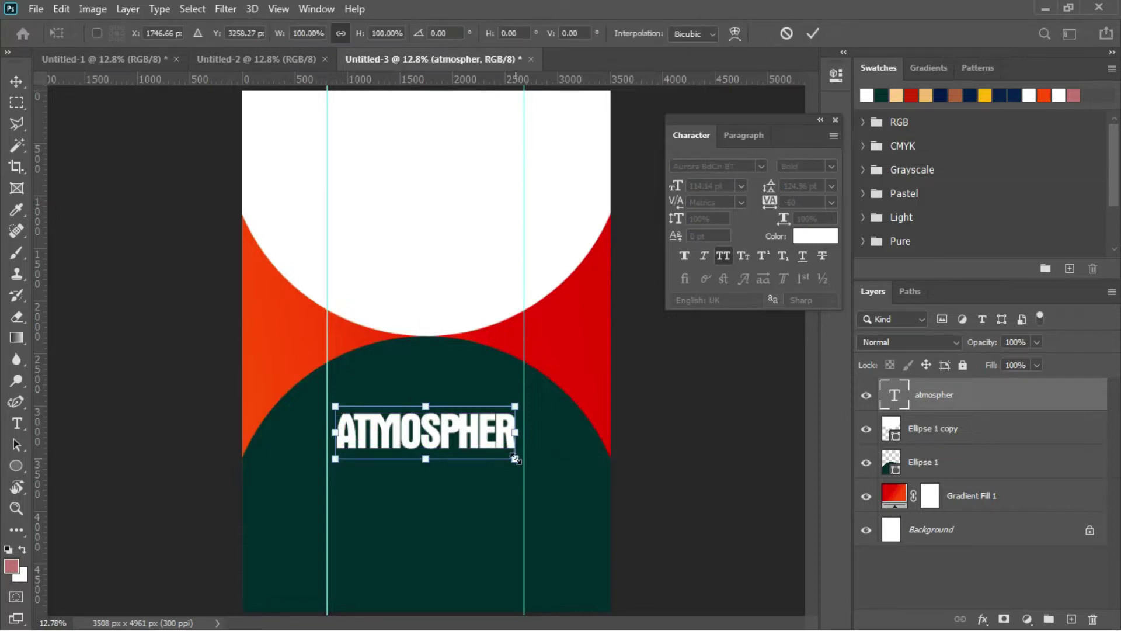
pyautogui.moveTo(515, 459); pyautogui.dragTo(545, 478)
pyautogui.press('Return')
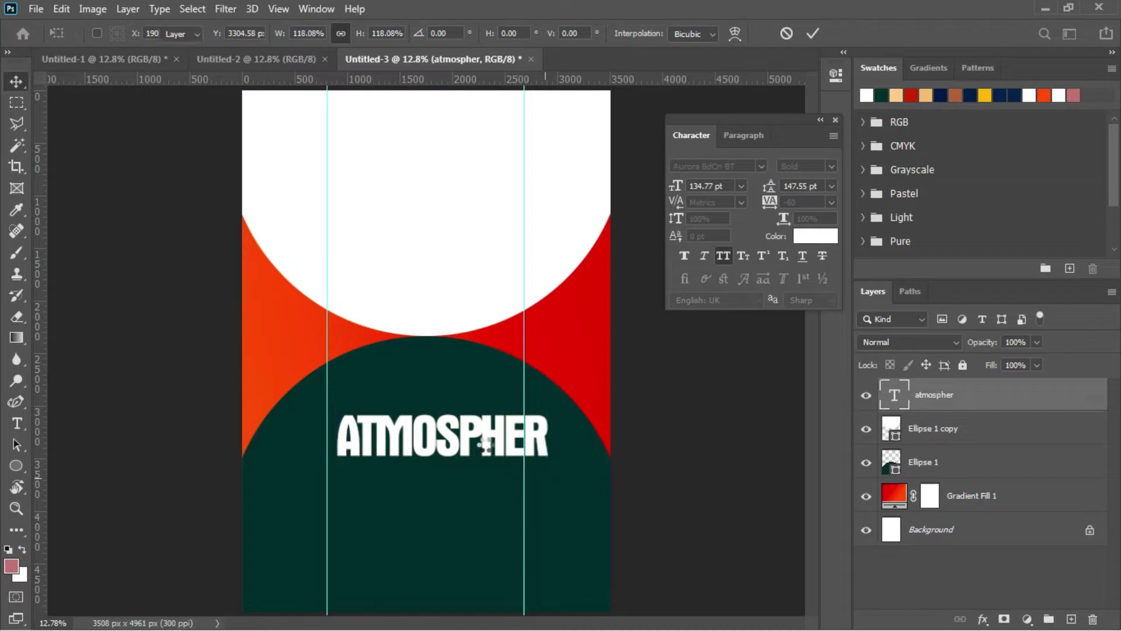
# Step: Centre the title horizontally on the canvas and move the guides onto its edges
pyautogui.moveTo(484, 448); pyautogui.dragTo(475, 446)
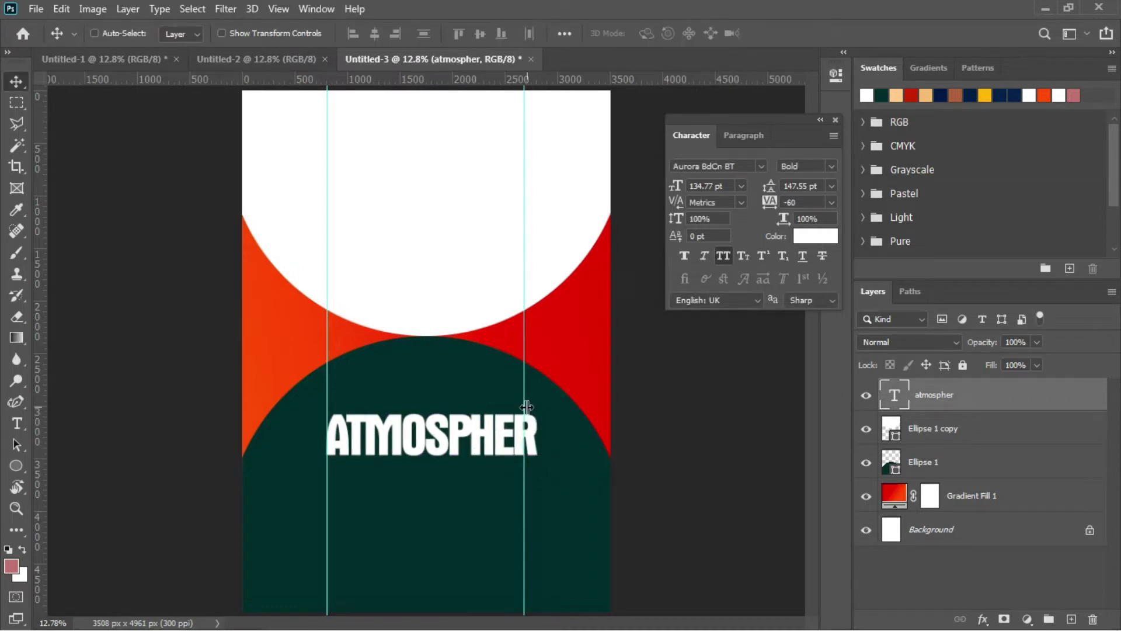
pyautogui.moveTo(524, 404); pyautogui.dragTo(536, 401)
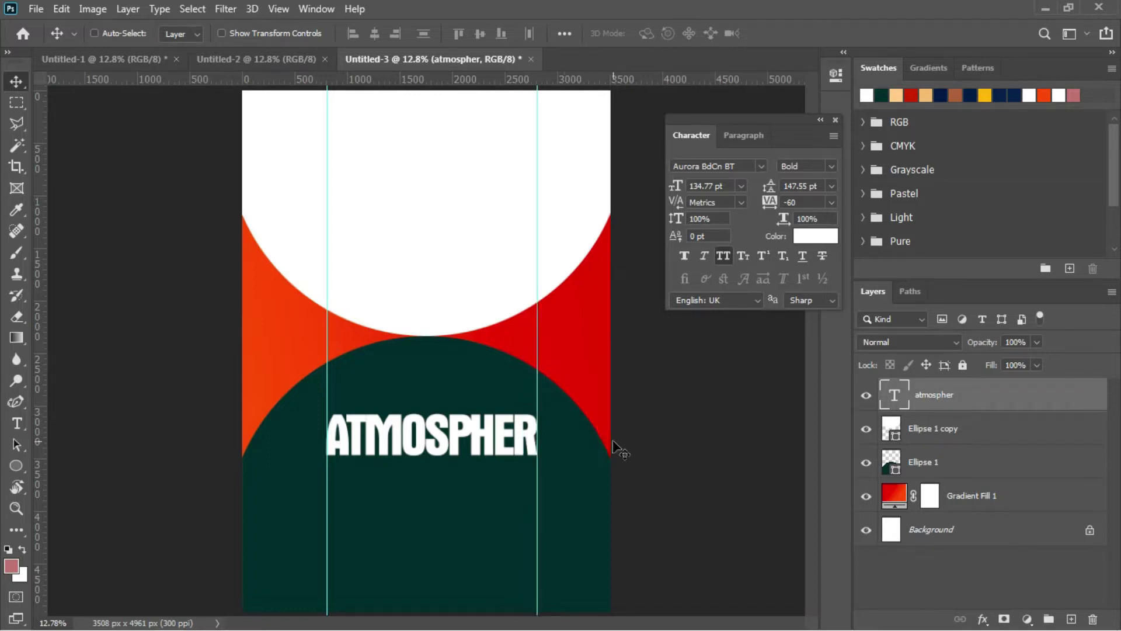
pyautogui.press('ctrl')
pyautogui.hotkey('ctrl', 'a')
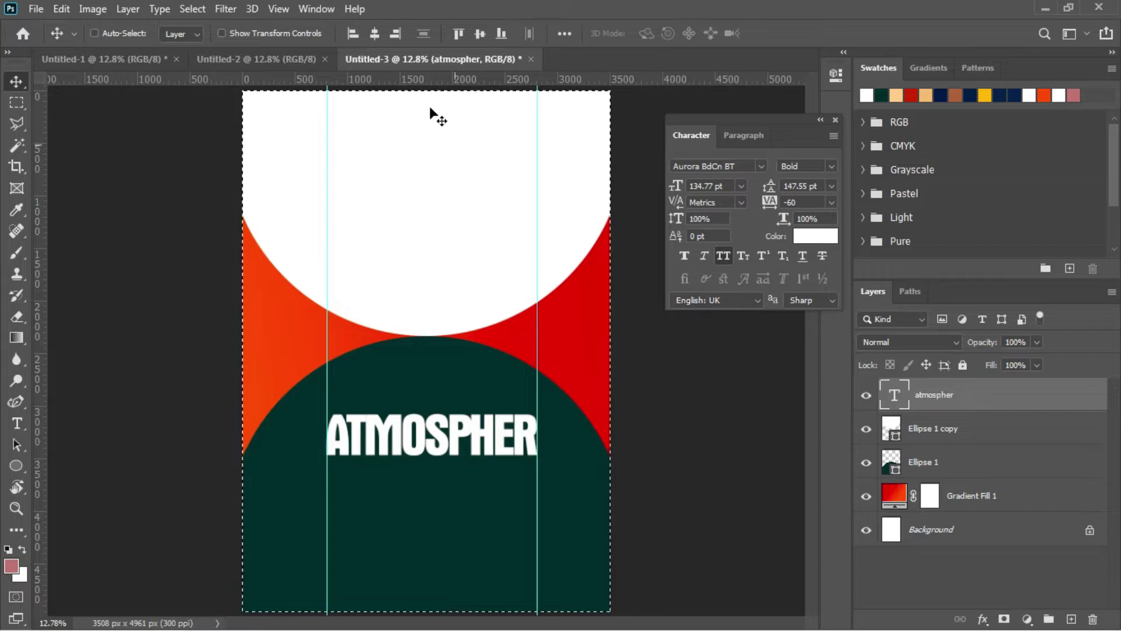
pyautogui.click(380, 36)
pyautogui.hotkey('ctrl', 'd')
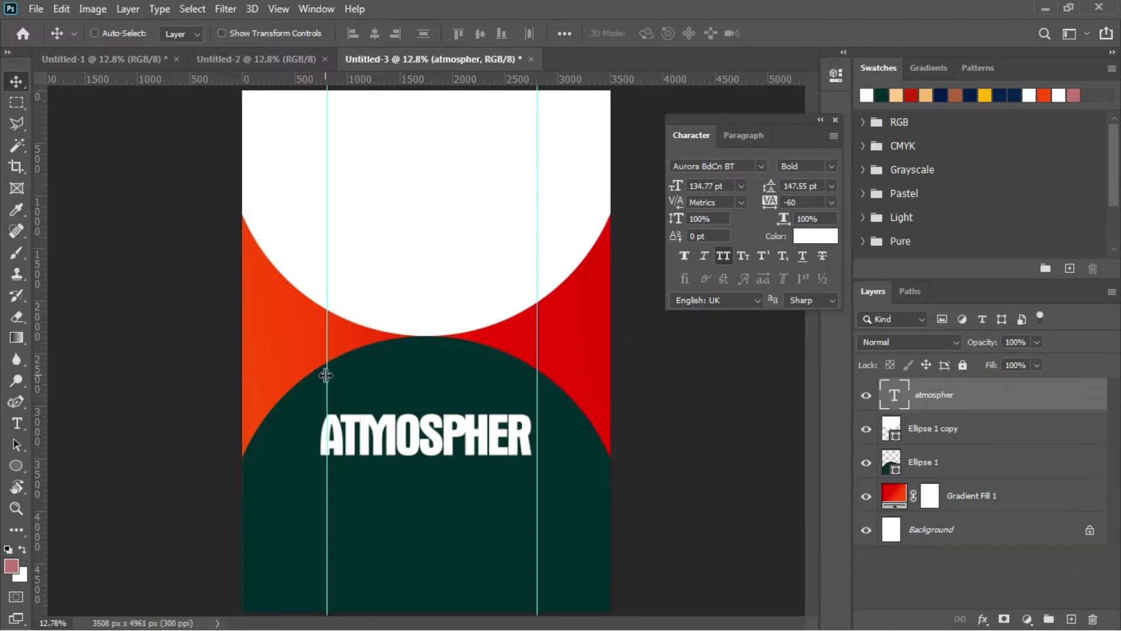
pyautogui.moveTo(327, 376); pyautogui.dragTo(321, 378)
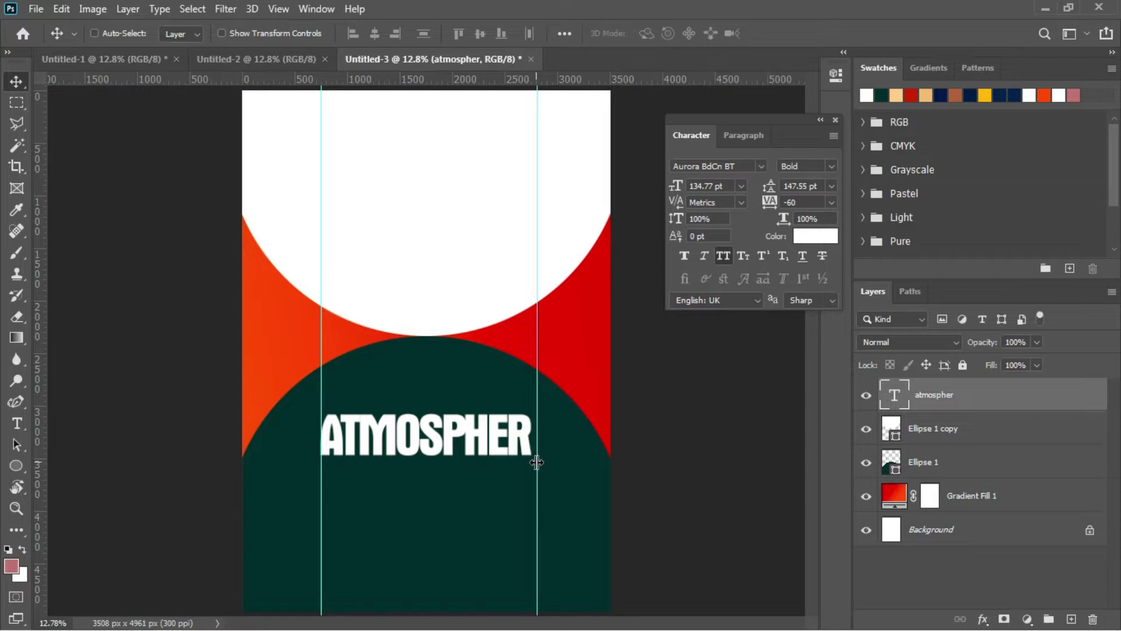
# Step: Snap the right guide to the title edge and duplicate ATMOSPHER one line lower
pyautogui.moveTo(535, 461); pyautogui.dragTo(533, 462)
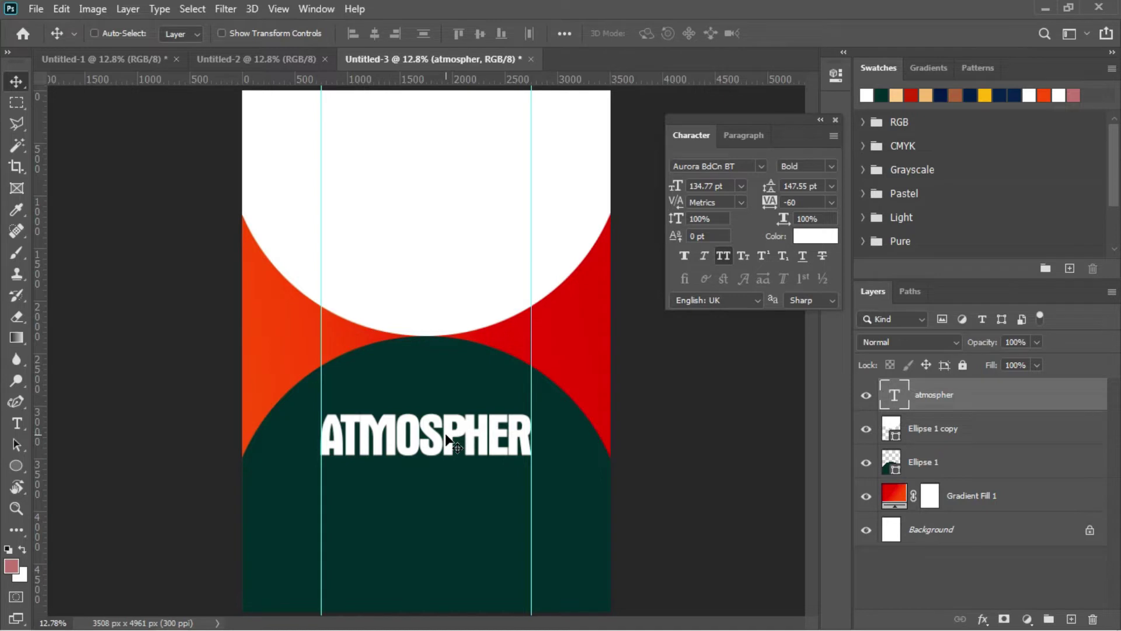
pyautogui.hotkey('ctrl', 'j')
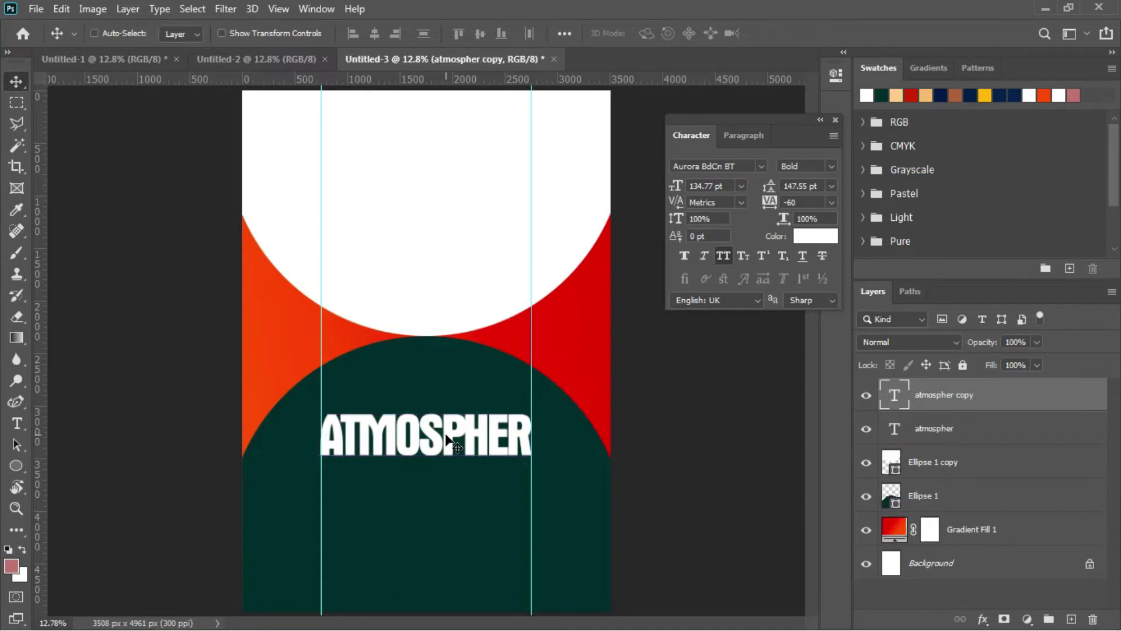
pyautogui.moveTo(447, 438); pyautogui.dragTo(441, 496)
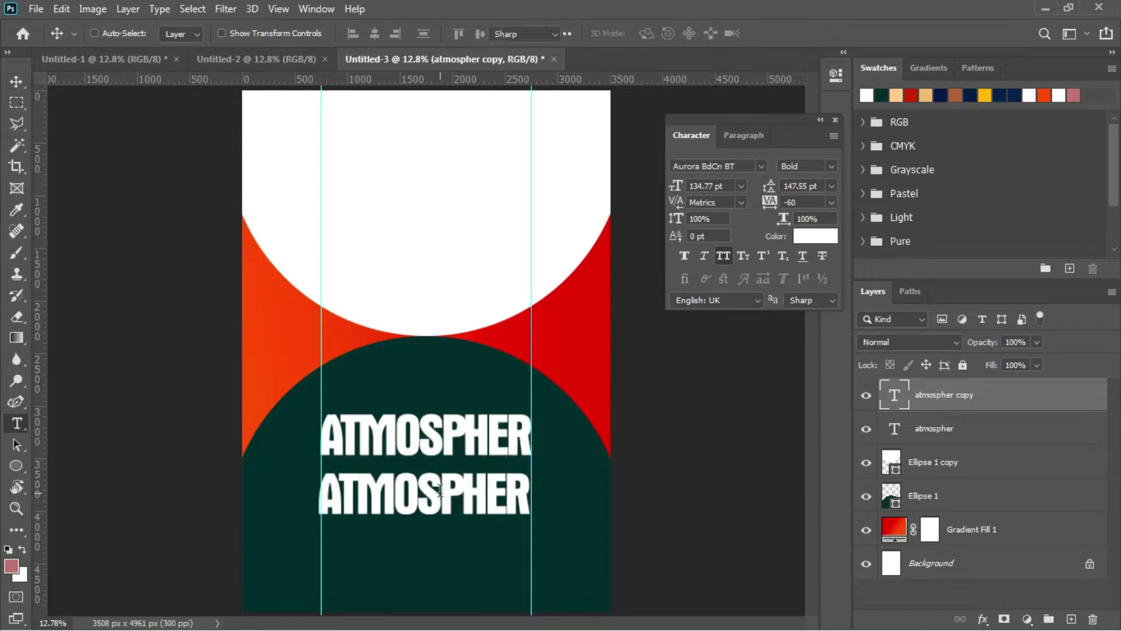
# Step: Retype the duplicate as 'OF GRACE 22' in Akira Expanded
pyautogui.press('t')
pyautogui.click(441, 490)
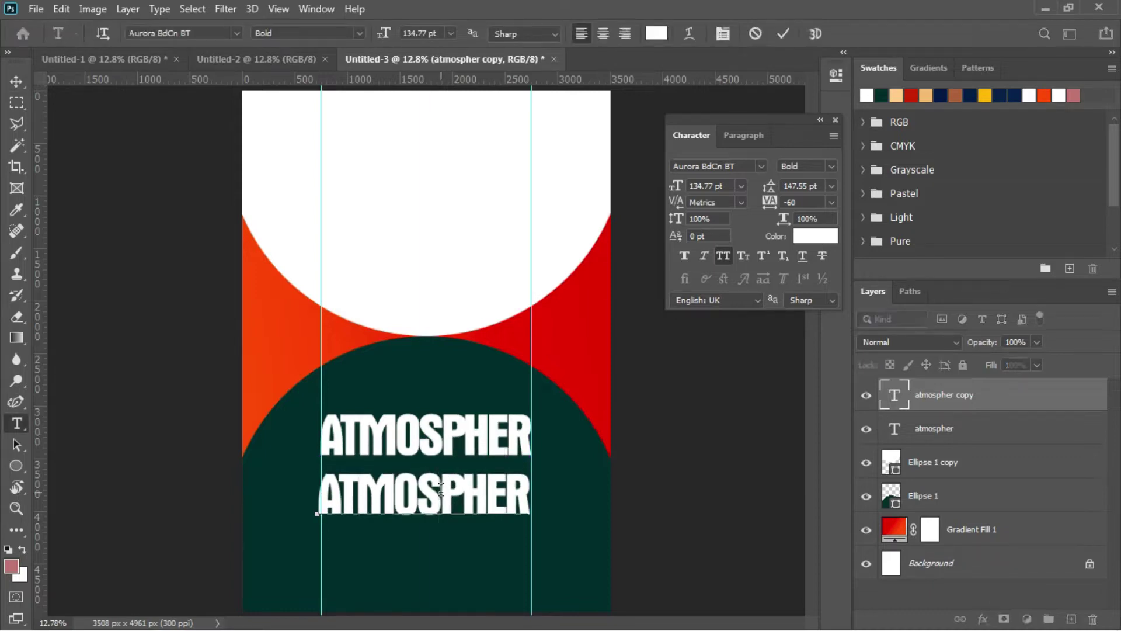
pyautogui.hotkey('ctrl', 'a')
pyautogui.press('BackSpace')
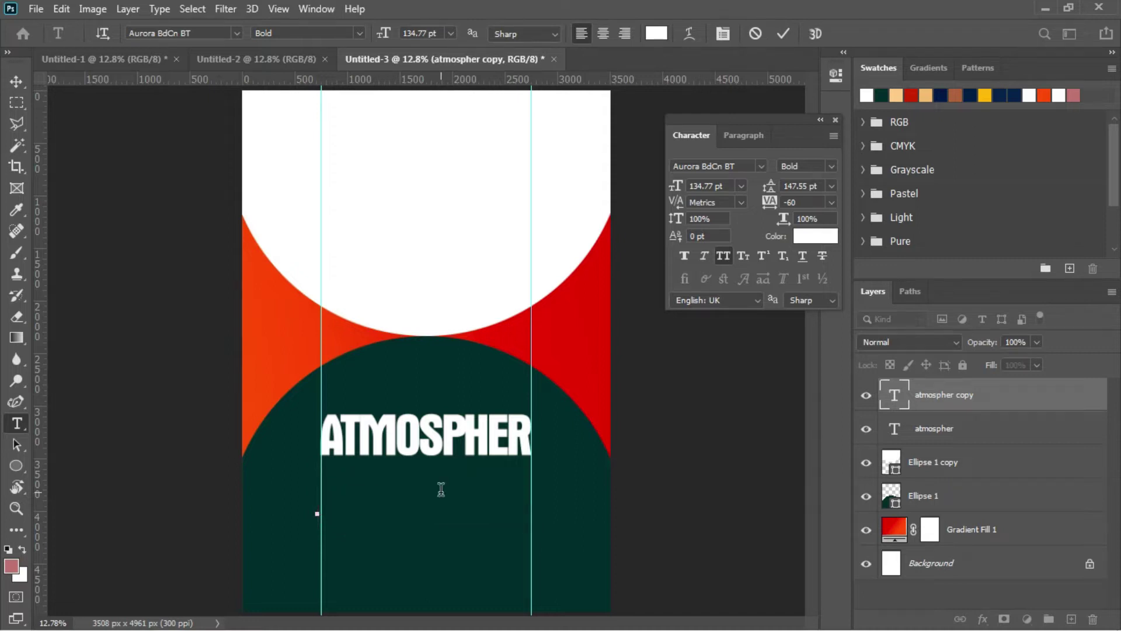
pyautogui.write('OF ')
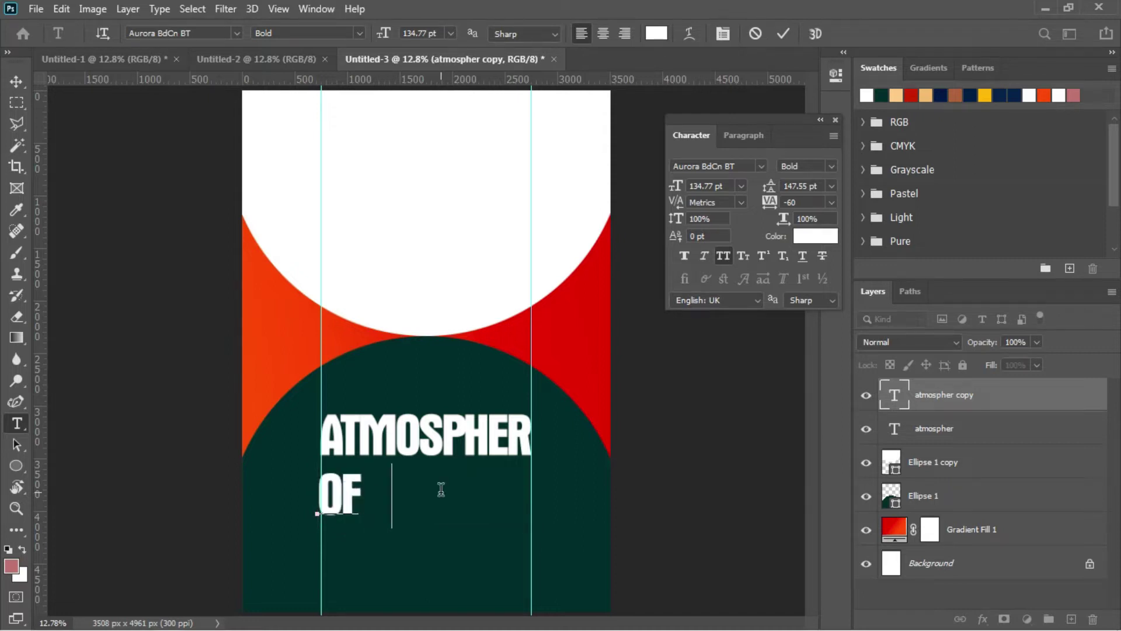
pyautogui.write('GRACE')
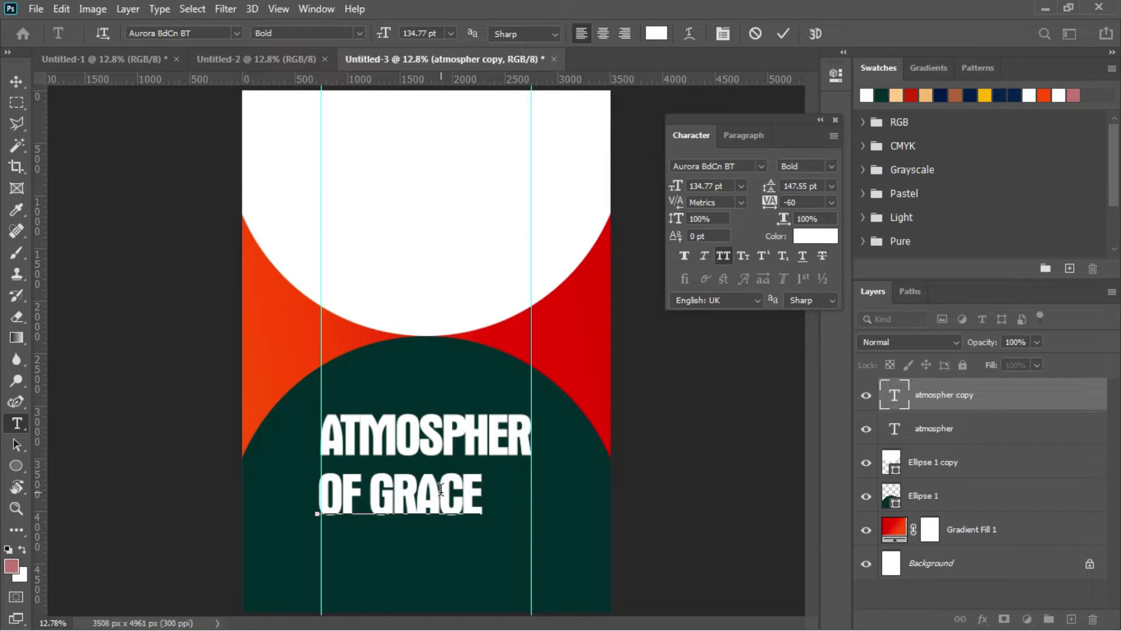
pyautogui.write(' 22')
pyautogui.hotkey('ctrl', 'a')
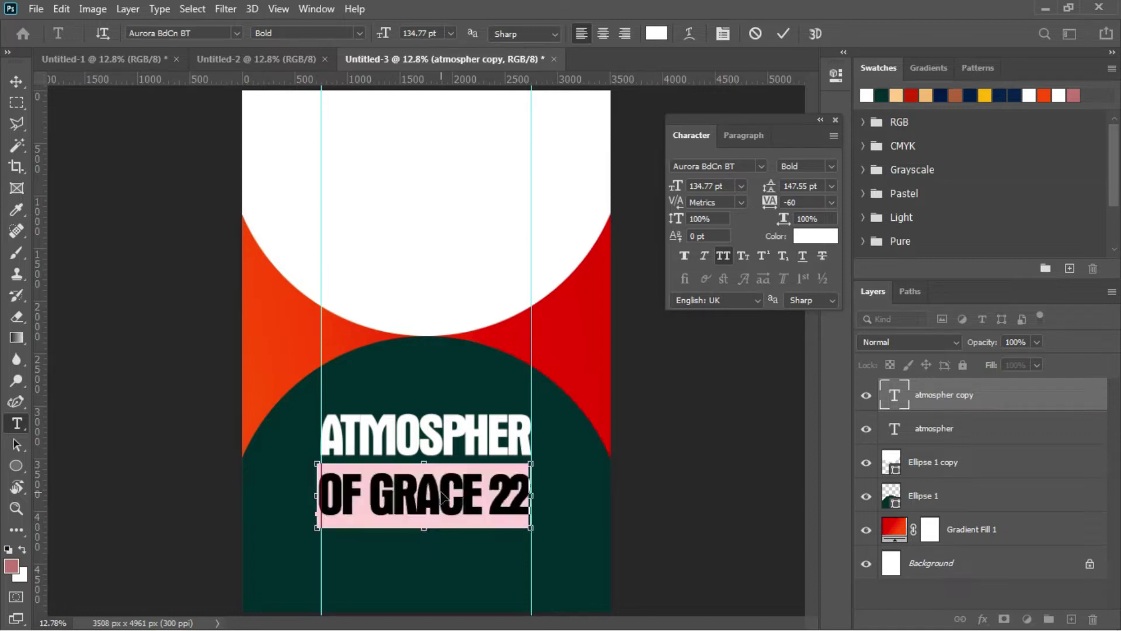
pyautogui.click(761, 166)
pyautogui.click(762, 232)
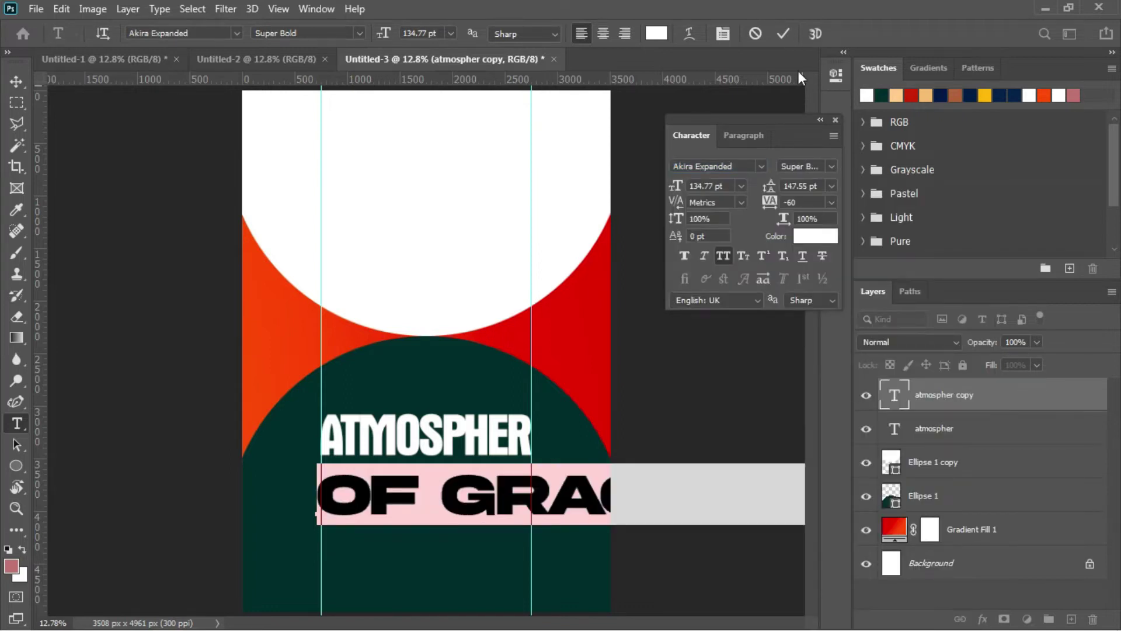
pyautogui.click(785, 36)
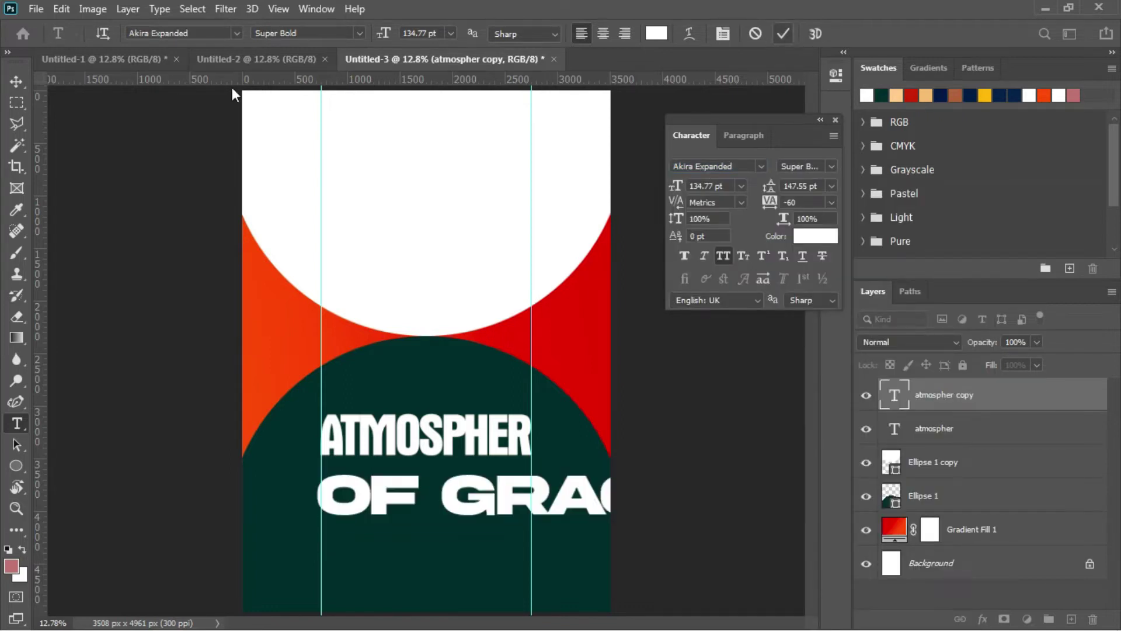
# Step: Scale OF GRACE 22 down to 56.99 pt so it fits between the guides
pyautogui.click(16, 82)
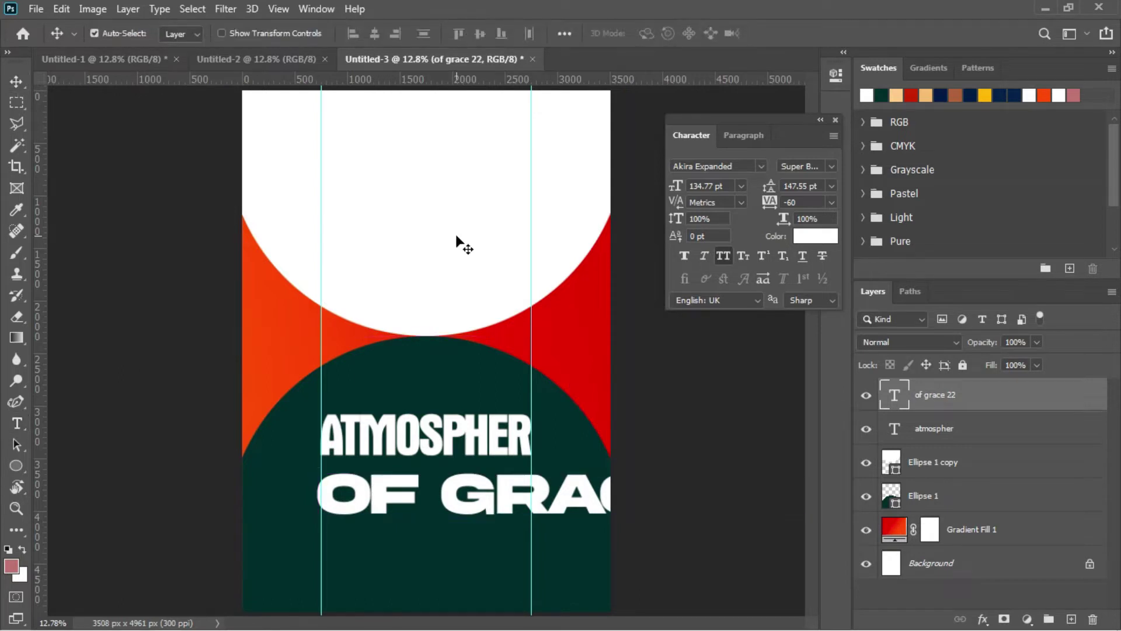
pyautogui.hotkey('ctrl', 't')
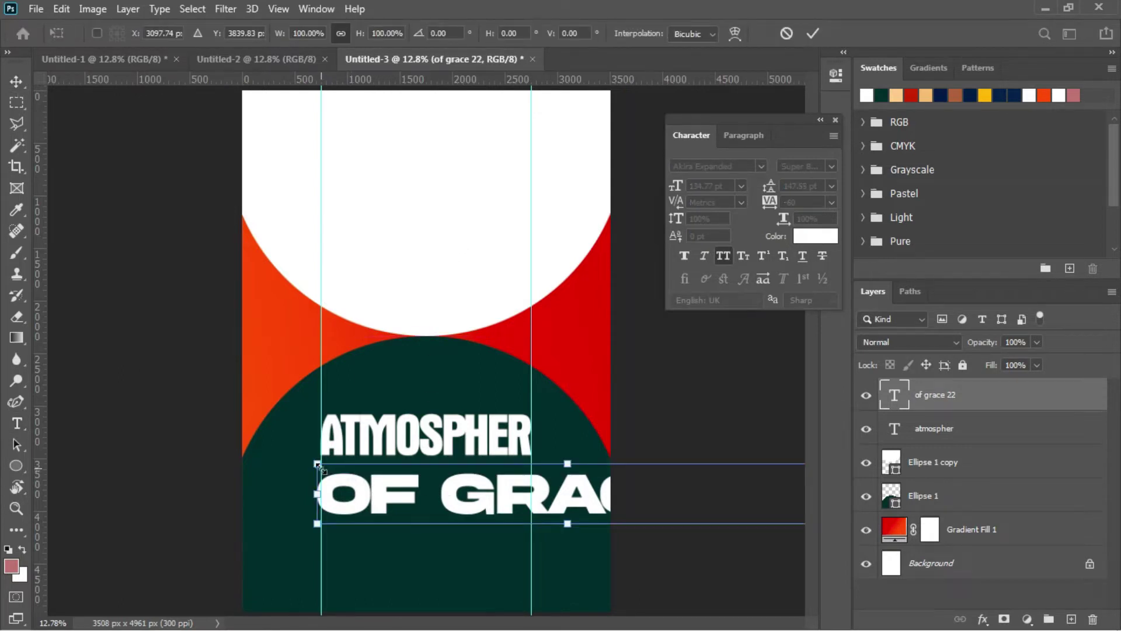
pyautogui.moveTo(317, 493); pyautogui.dragTo(486, 504)
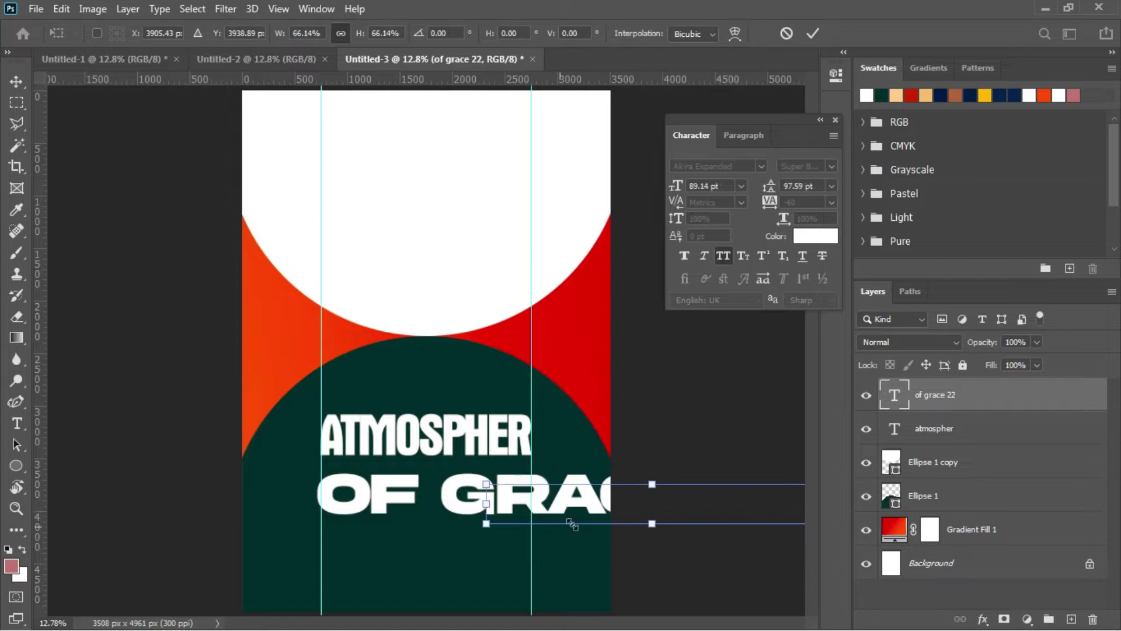
pyautogui.moveTo(570, 521); pyautogui.dragTo(414, 517)
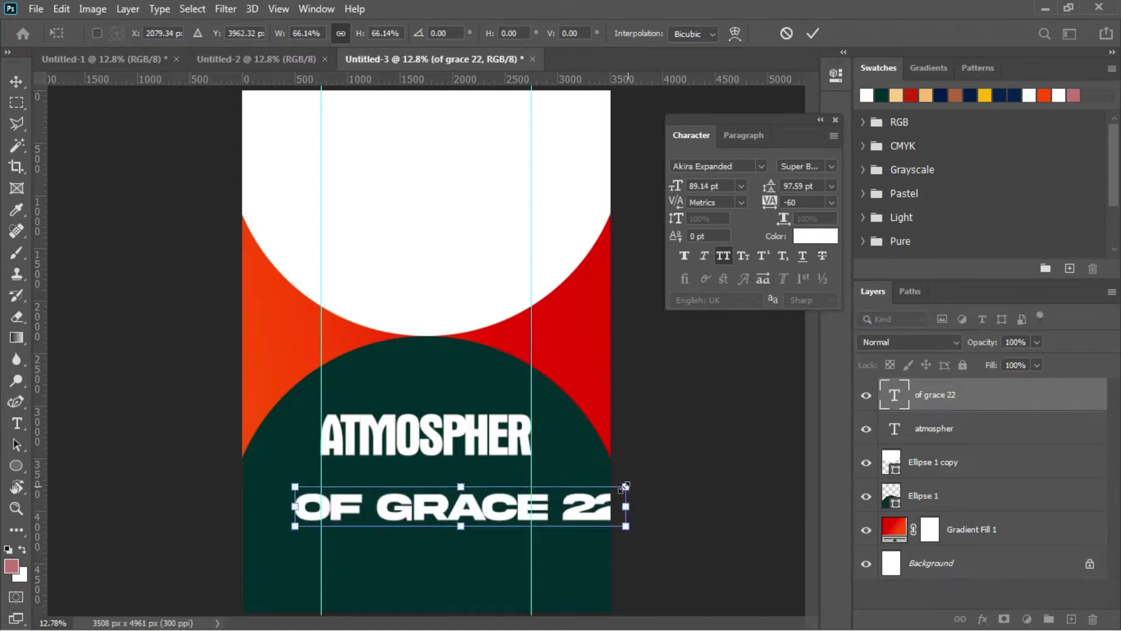
pyautogui.moveTo(624, 485); pyautogui.dragTo(527, 496)
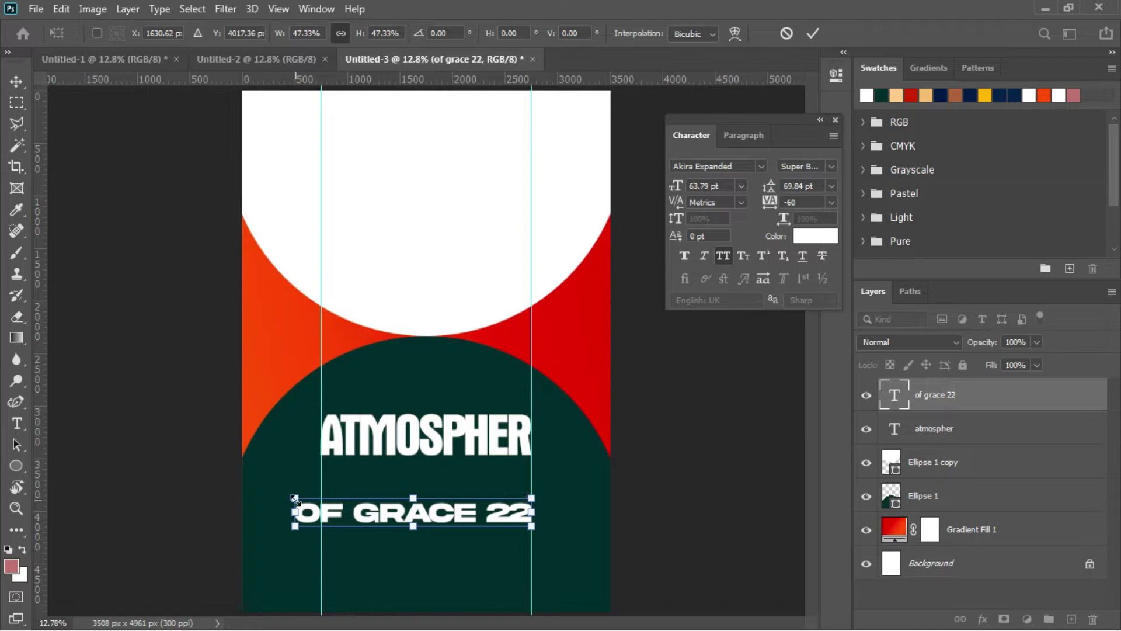
pyautogui.moveTo(297, 496); pyautogui.dragTo(322, 498)
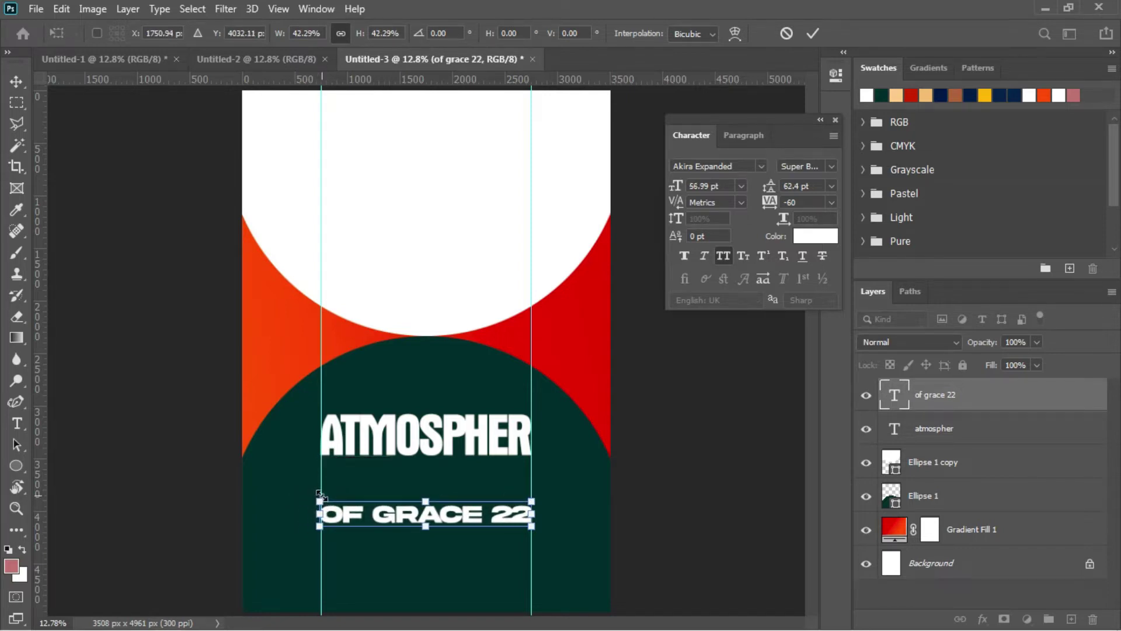
pyautogui.press('Return')
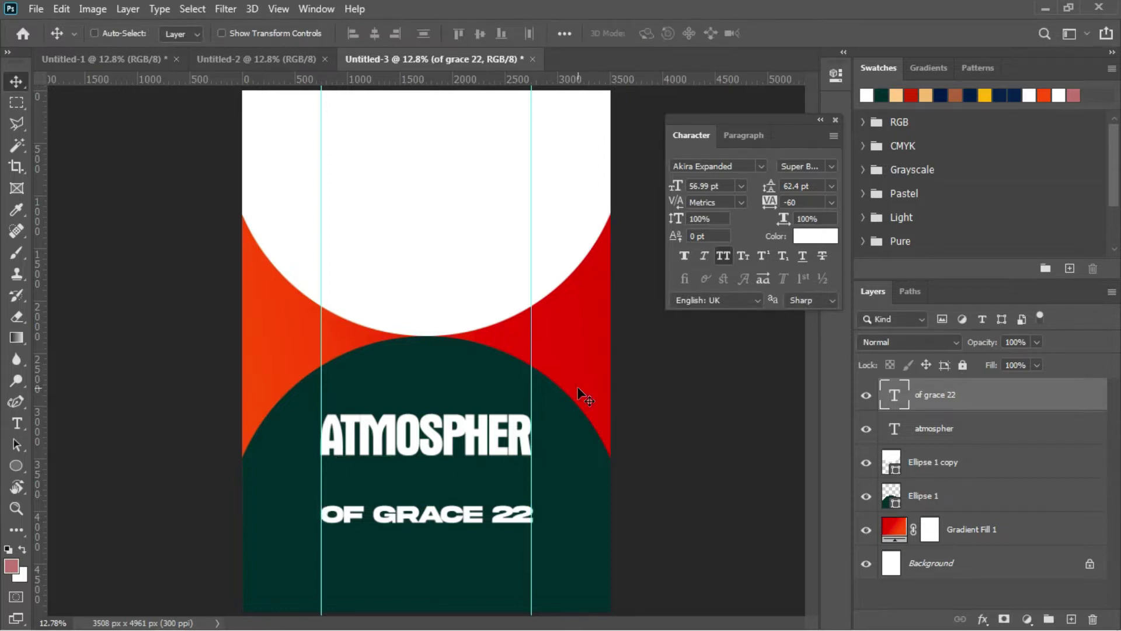
# Step: Nudge OF GRACE 22 up until it sits directly beneath ATMOSPHER
pyautogui.hotkey('shift', 'Up')
pyautogui.hotkey('shift', 'Up')
pyautogui.hotkey('shift', 'Up')
pyautogui.hotkey('shift', 'Up')
pyautogui.hotkey('shift', 'Up')
pyautogui.hotkey('shift', 'Up')
pyautogui.hotkey('shift', 'Up')
pyautogui.hotkey('shift', 'Up')
pyautogui.hotkey('shift', 'Up')
pyautogui.hotkey('shift', 'Up')
pyautogui.hotkey('shift', 'Up')
pyautogui.hotkey('shift', 'Up')
pyautogui.hotkey('shift', 'Up')
pyautogui.hotkey('shift', 'Up')
pyautogui.hotkey('shift', 'Up')
pyautogui.hotkey('shift', 'Up')
pyautogui.hotkey('shift', 'Up')
pyautogui.hotkey('shift', 'Up')
pyautogui.hotkey('shift', 'Up')
pyautogui.hotkey('shift', 'Up')
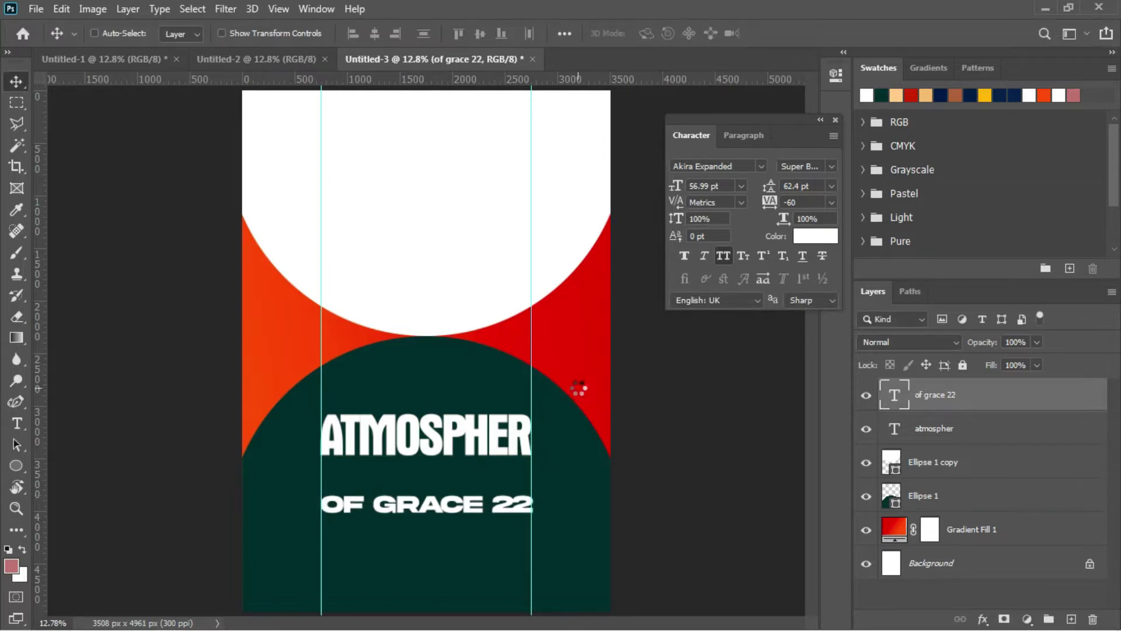
pyautogui.hotkey('shift', 'Up')
pyautogui.hotkey('shift', 'Up')
pyautogui.hotkey('shift', 'Up')
pyautogui.hotkey('shift', 'Up')
pyautogui.hotkey('shift', 'Up')
pyautogui.hotkey('shift', 'Up')
pyautogui.hotkey('shift', 'Up')
pyautogui.hotkey('shift', 'Up')
pyautogui.hotkey('shift', 'Up')
pyautogui.hotkey('shift', 'Up')
pyautogui.hotkey('shift', 'Up')
pyautogui.hotkey('shift', 'Up')
pyautogui.hotkey('shift', 'Up')
pyautogui.hotkey('shift', 'Up')
pyautogui.hotkey('shift', 'Up')
pyautogui.hotkey('shift', 'Up')
pyautogui.hotkey('shift', 'Up')
pyautogui.hotkey('shift', 'Up')
pyautogui.hotkey('shift', 'Up')
pyautogui.hotkey('shift', 'Up')
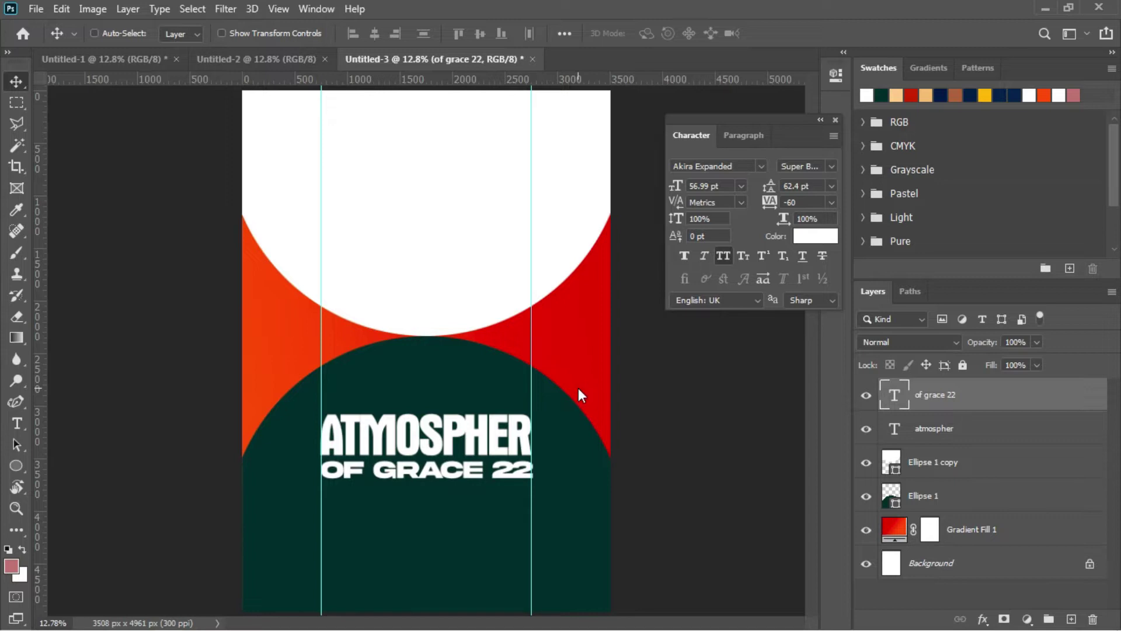
pyautogui.hotkey('shift', 'Up')
pyautogui.hotkey('shift', 'Up')
pyautogui.hotkey('shift', 'Left')
pyautogui.hotkey('shift', 'Left')
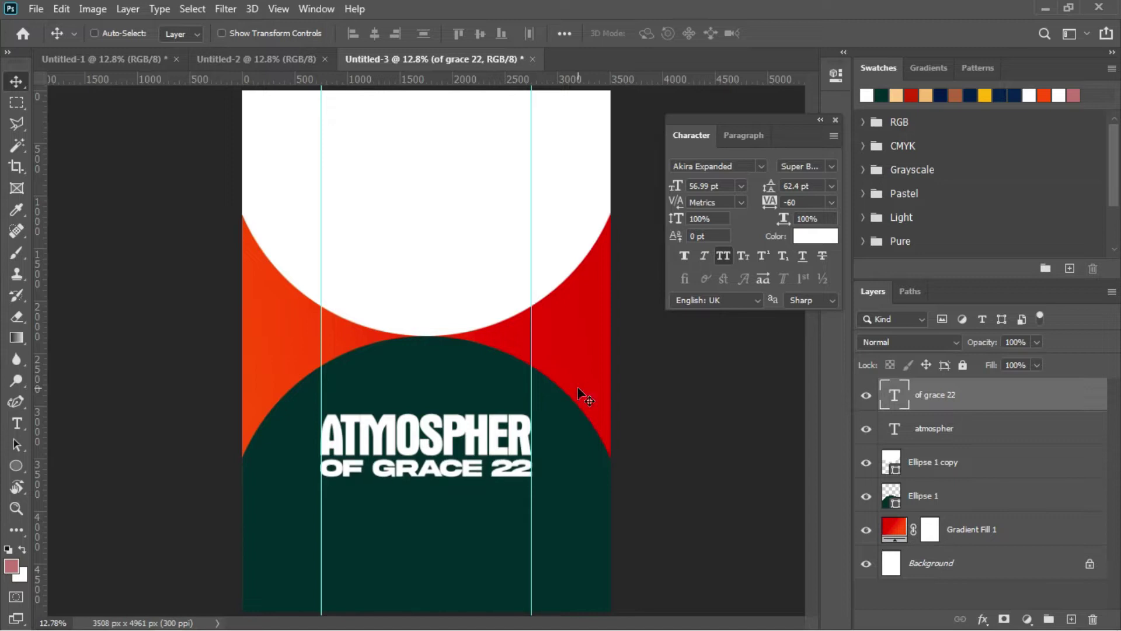
pyautogui.hotkey('shift', 'Up')
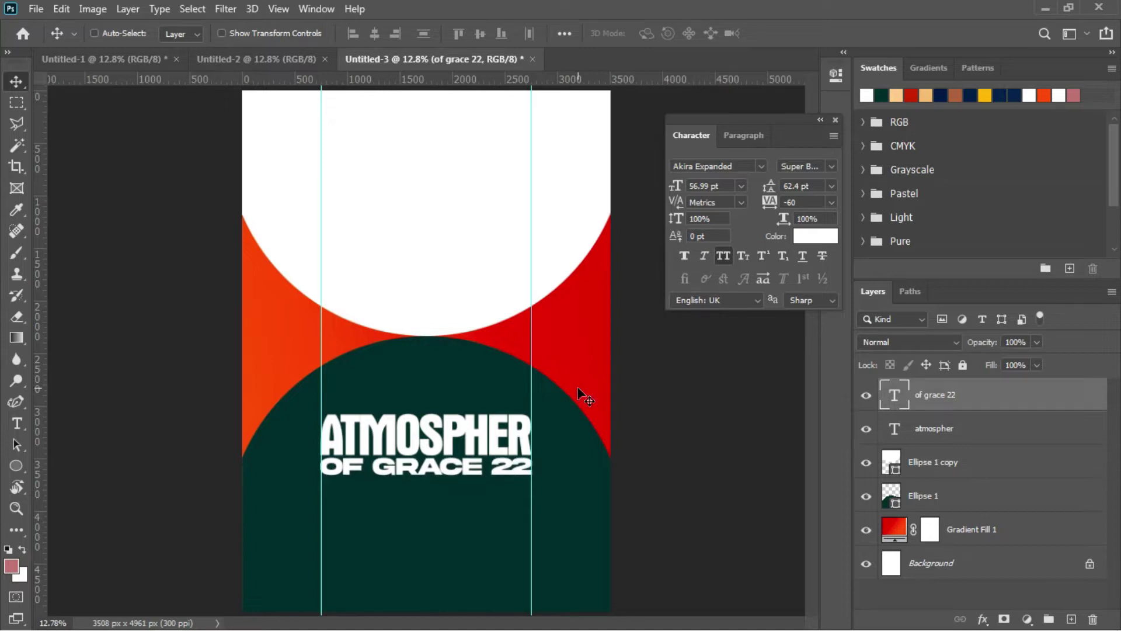
pyautogui.hotkey('shift', 'Down')
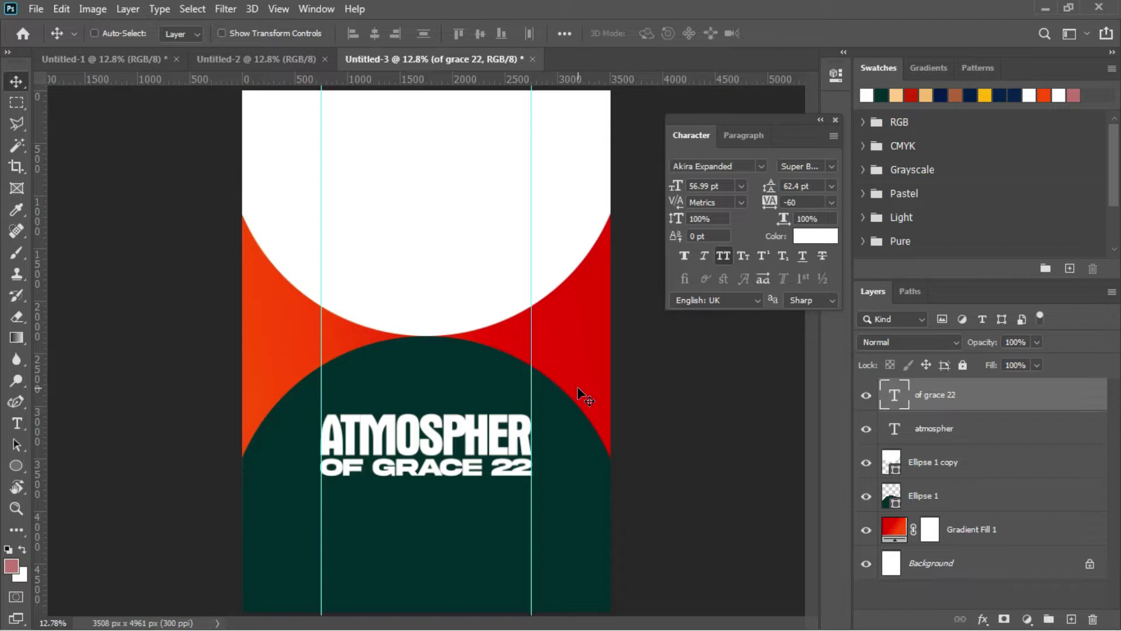
# Step: Draw a 2007 × 306 px rectangle between the guides with no outline and red fill
pyautogui.click(16, 466)
pyautogui.click(52, 466)
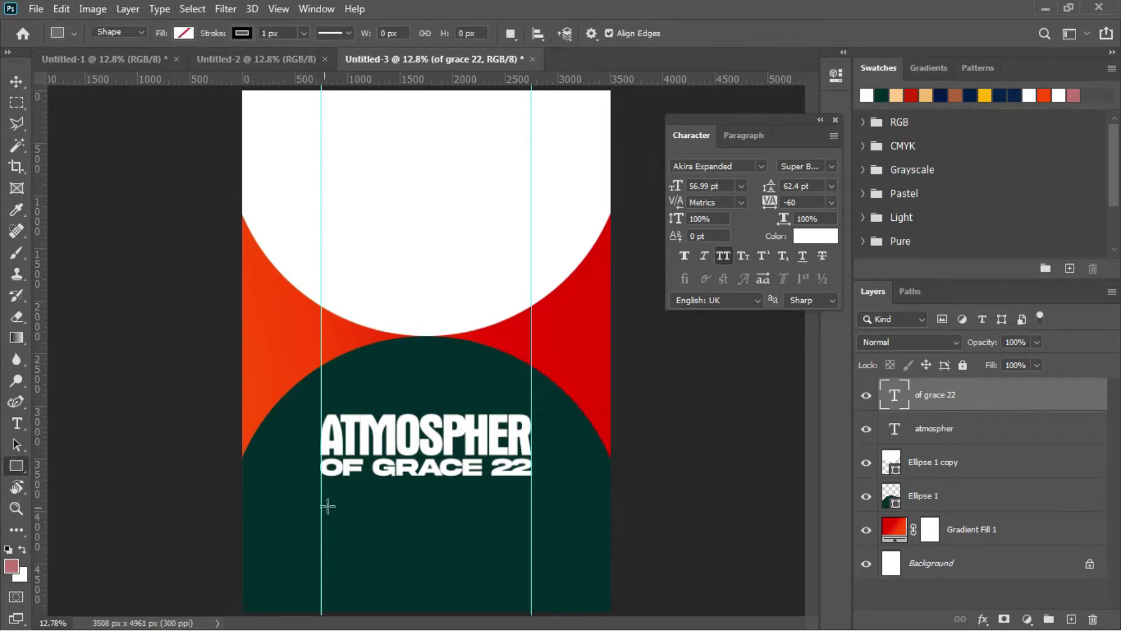
pyautogui.moveTo(321, 492); pyautogui.dragTo(526, 524)
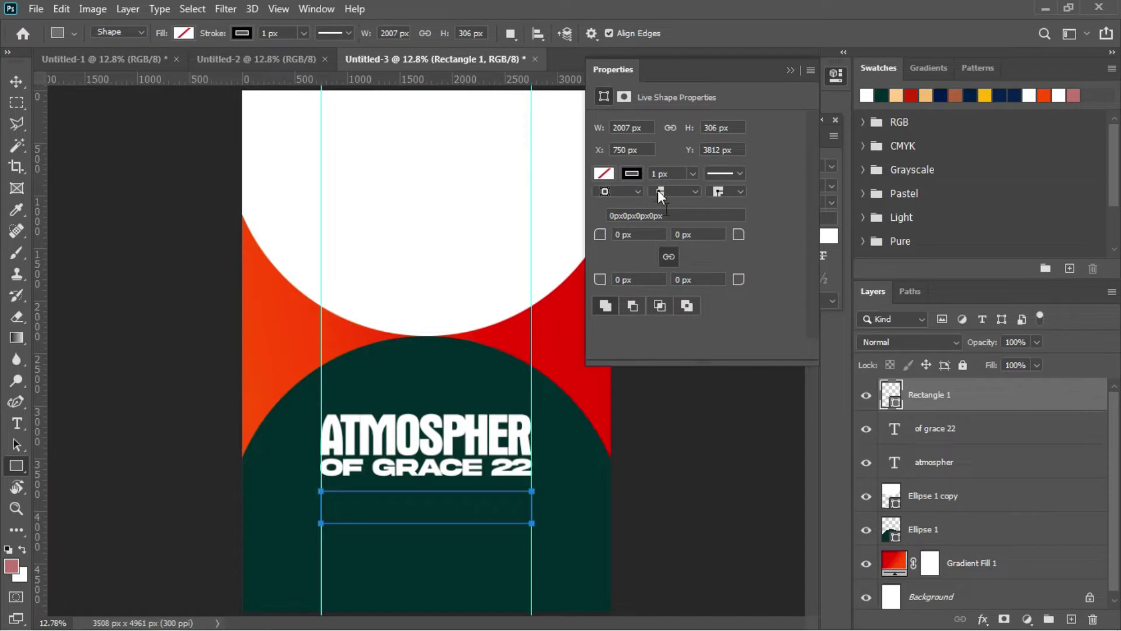
pyautogui.click(633, 173)
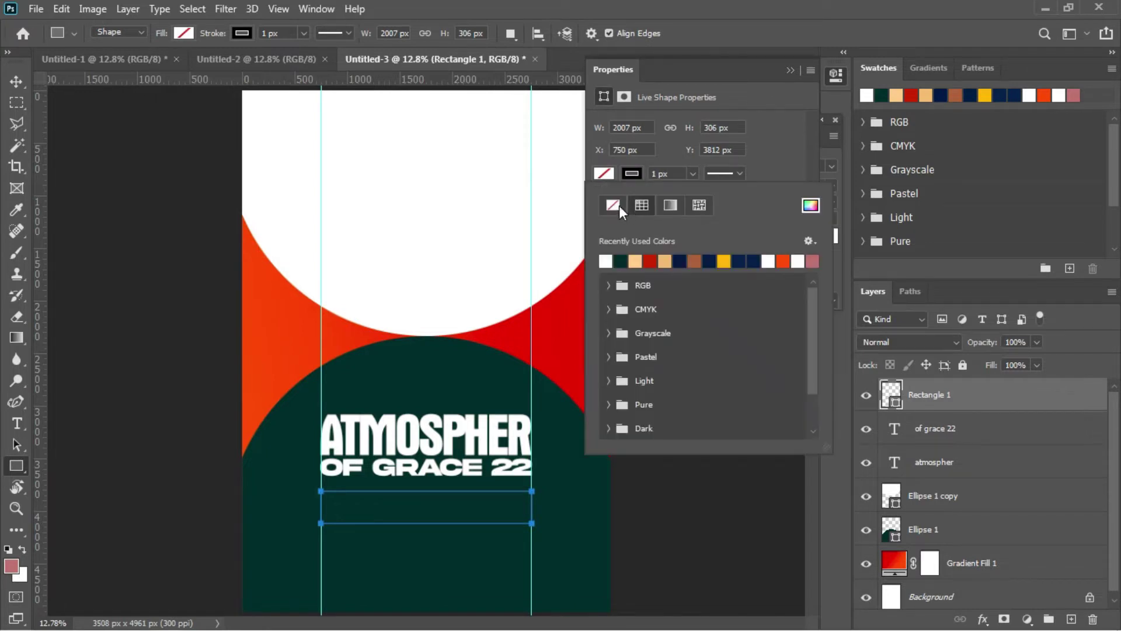
pyautogui.click(609, 174)
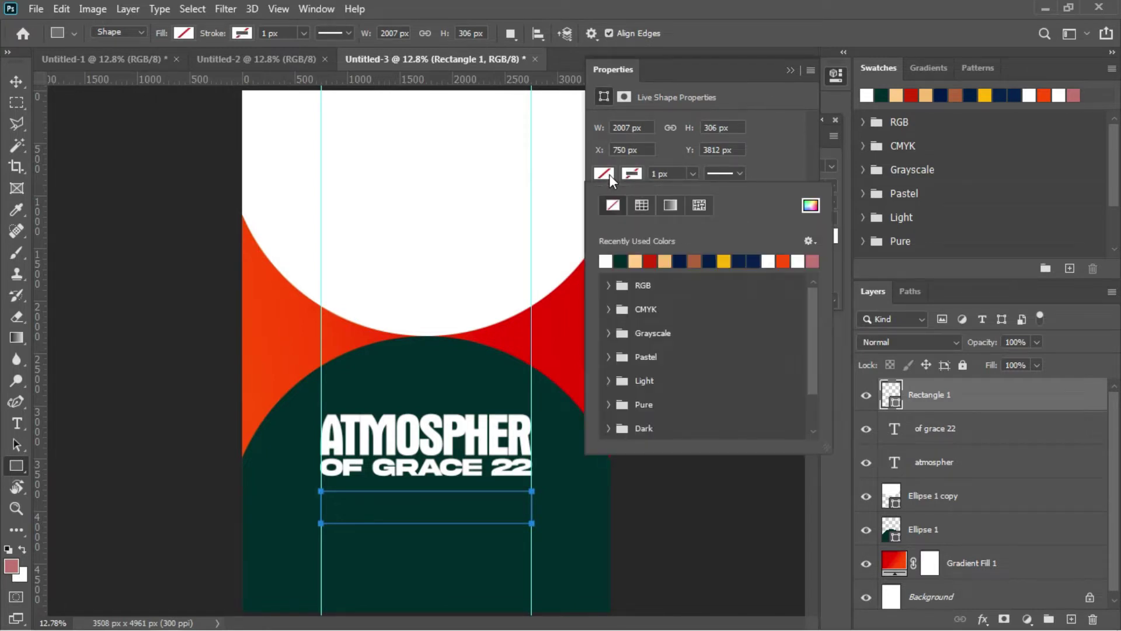
pyautogui.click(650, 261)
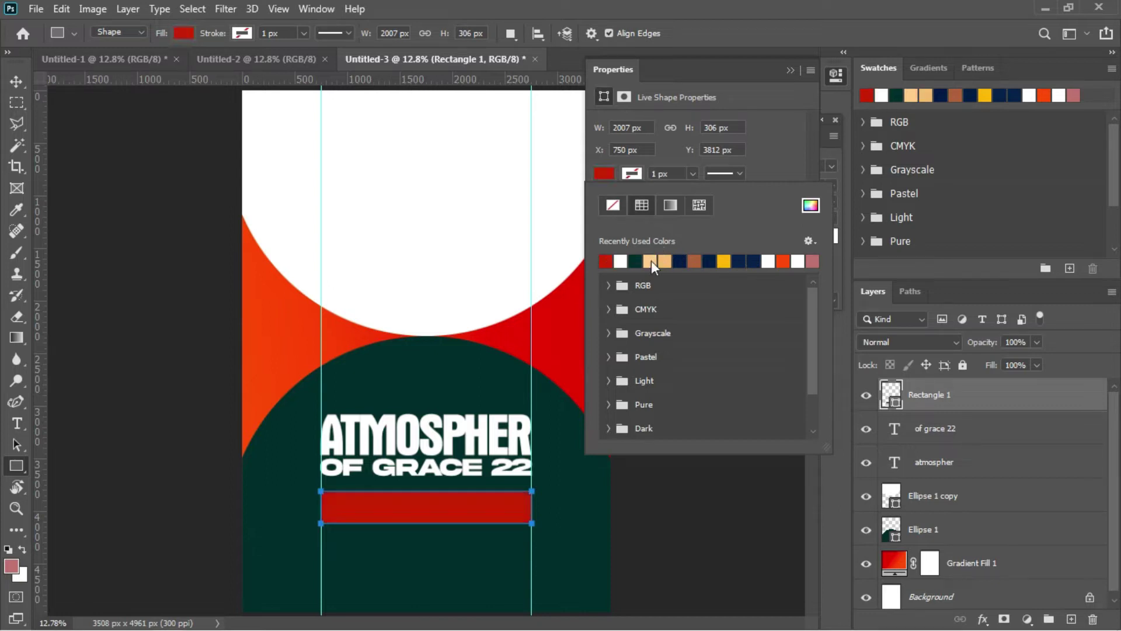
# Step: Nudge the red bar so it sits just beneath OF GRACE 22
pyautogui.click(20, 87)
pyautogui.click(19, 86)
pyautogui.moveTo(513, 435); pyautogui.dragTo(513, 435)
pyautogui.press('Up')
pyautogui.press('Up')
pyautogui.press('Up')
pyautogui.press('Up')
pyautogui.press('Up')
pyautogui.press('Up')
pyautogui.press('Up')
pyautogui.press('Up')
pyautogui.press('Up')
pyautogui.press('Up')
pyautogui.press('Up')
pyautogui.press('Up')
pyautogui.press('Up')
pyautogui.press('Up')
pyautogui.press('Up')
pyautogui.press('Up')
pyautogui.press('Up')
pyautogui.press('Up')
pyautogui.press('Up')
pyautogui.press('Up')
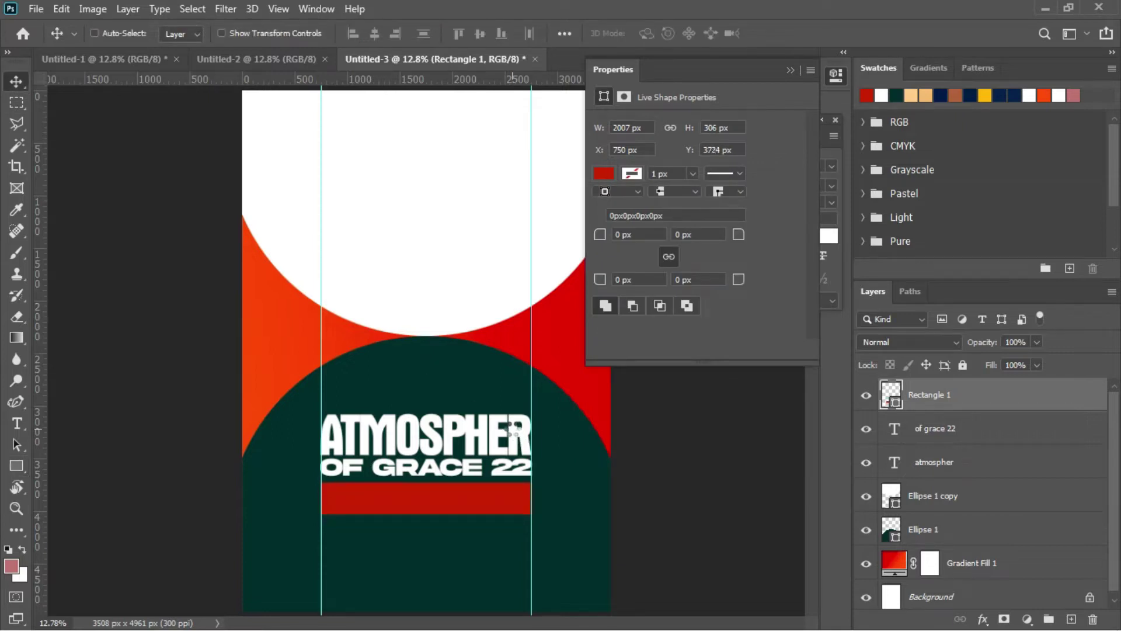
pyautogui.press('Up')
pyautogui.press('Up')
pyautogui.press('Up')
pyautogui.press('Up')
pyautogui.press('Up')
pyautogui.press('Up')
pyautogui.press('Up')
pyautogui.press('Up')
pyautogui.press('Up')
pyautogui.press('Up')
pyautogui.press('Up')
pyautogui.press('Up')
pyautogui.press('Up')
pyautogui.press('Up')
pyautogui.press('Up')
pyautogui.press('Up')
pyautogui.press('Up')
pyautogui.press('Up')
pyautogui.press('Up')
pyautogui.press('Up')
pyautogui.press('Up')
pyautogui.press('Up')
pyautogui.press('Up')
pyautogui.press('Up')
pyautogui.press('Up')
pyautogui.press('Up')
pyautogui.press('Up')
pyautogui.press('Up')
pyautogui.press('Down')
pyautogui.press('Down')
pyautogui.press('Down')
pyautogui.press('Down')
pyautogui.press('Down')
pyautogui.press('Down')
pyautogui.press('Down')
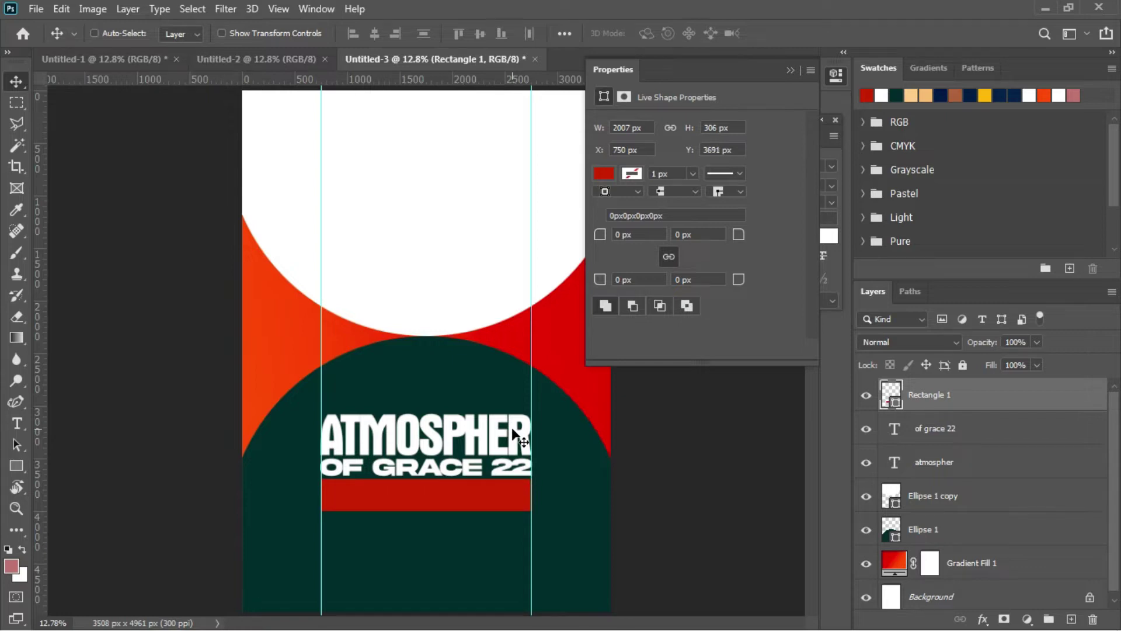
pyautogui.press('Down')
pyautogui.press('Down')
pyautogui.press('Down')
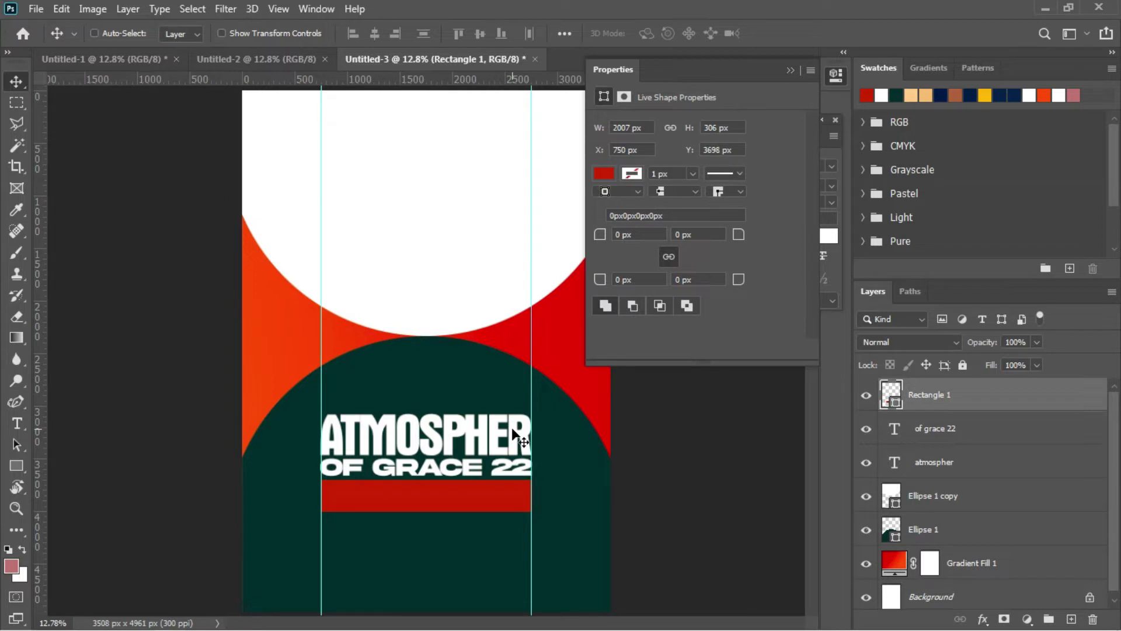
# Step: Apply a red-to-orange preset Gradient Overlay to the Rectangle 1 bar's layer style
pyautogui.rightClick(969, 412)
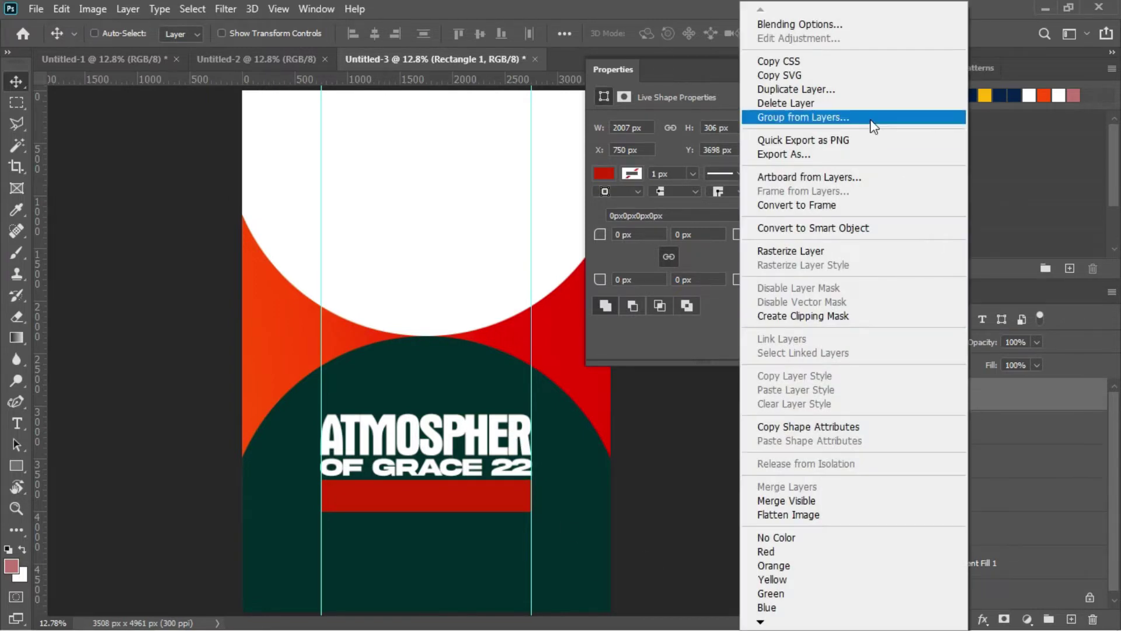
pyautogui.click(808, 24)
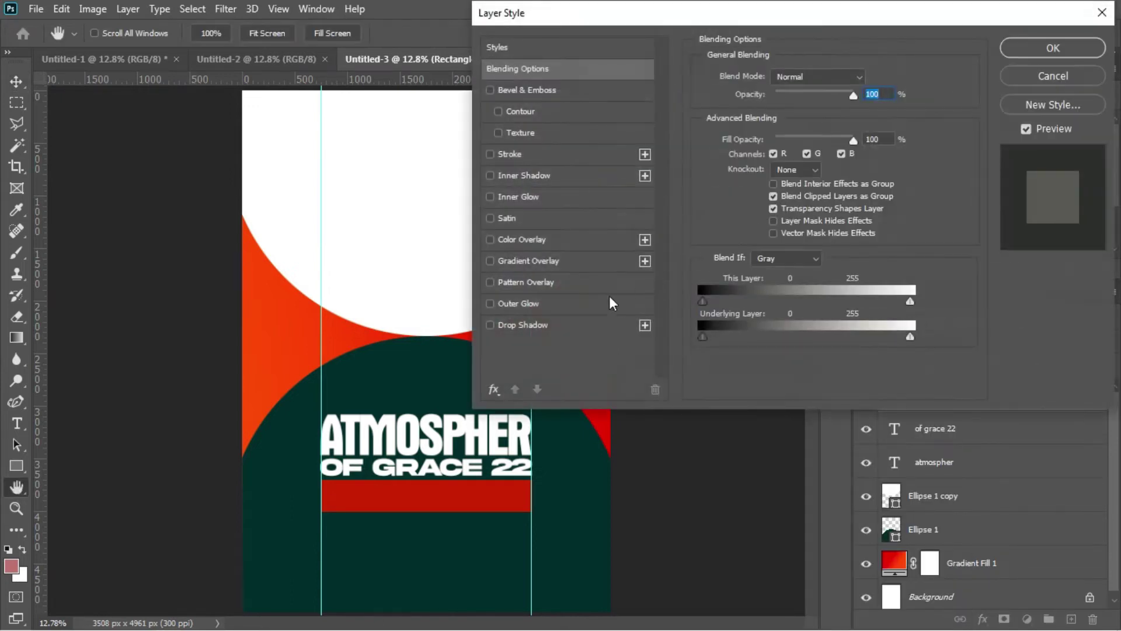
pyautogui.click(537, 260)
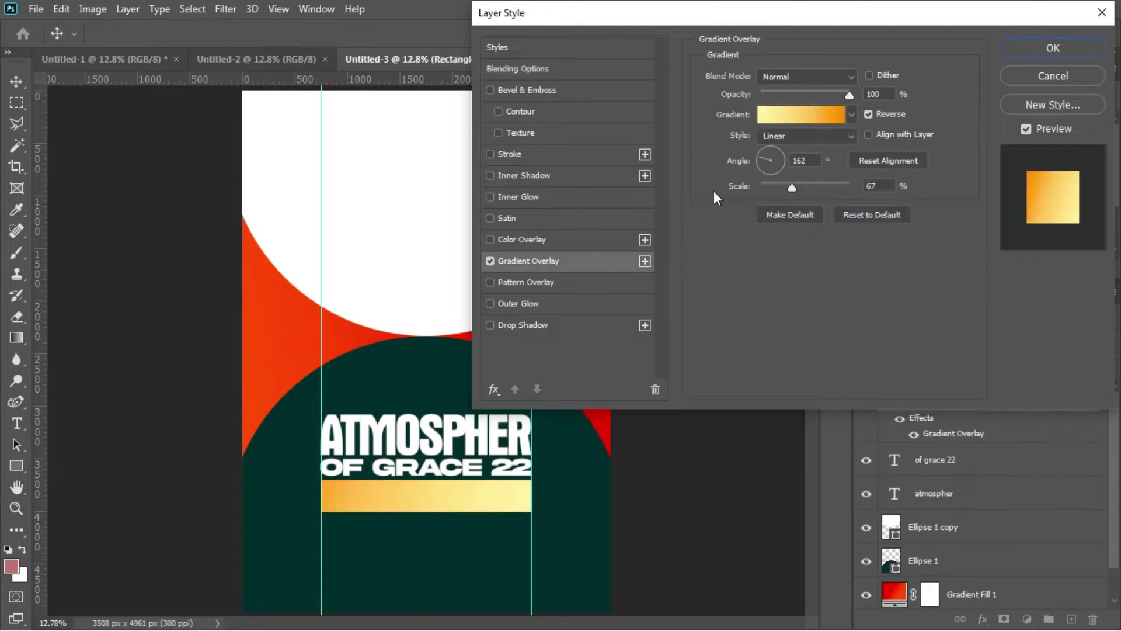
pyautogui.click(829, 114)
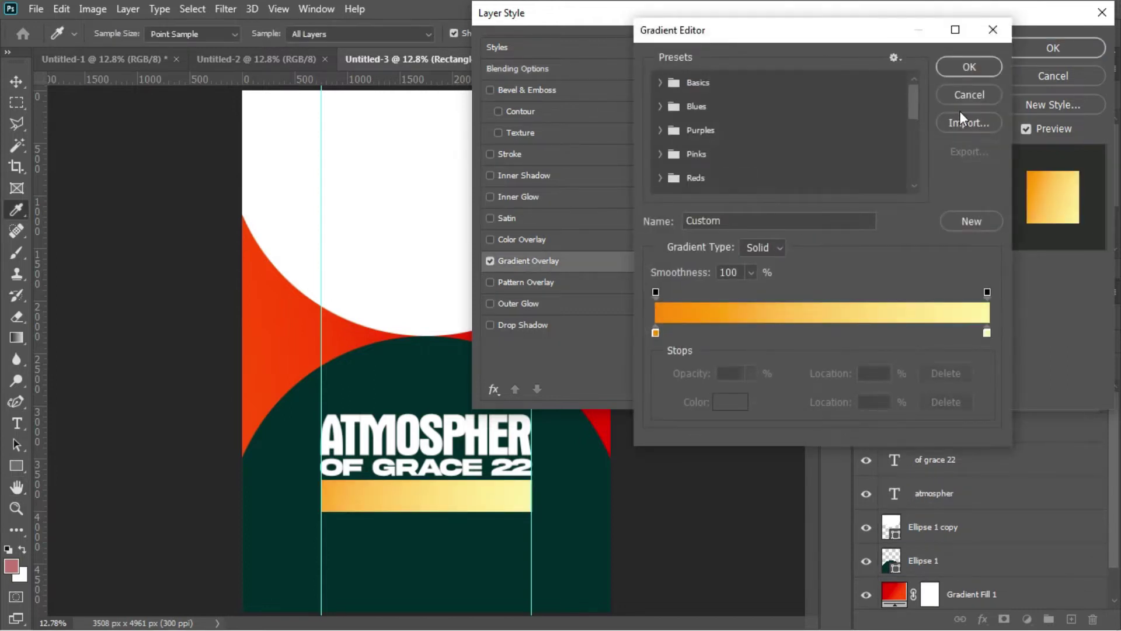
pyautogui.moveTo(911, 100); pyautogui.dragTo(913, 176)
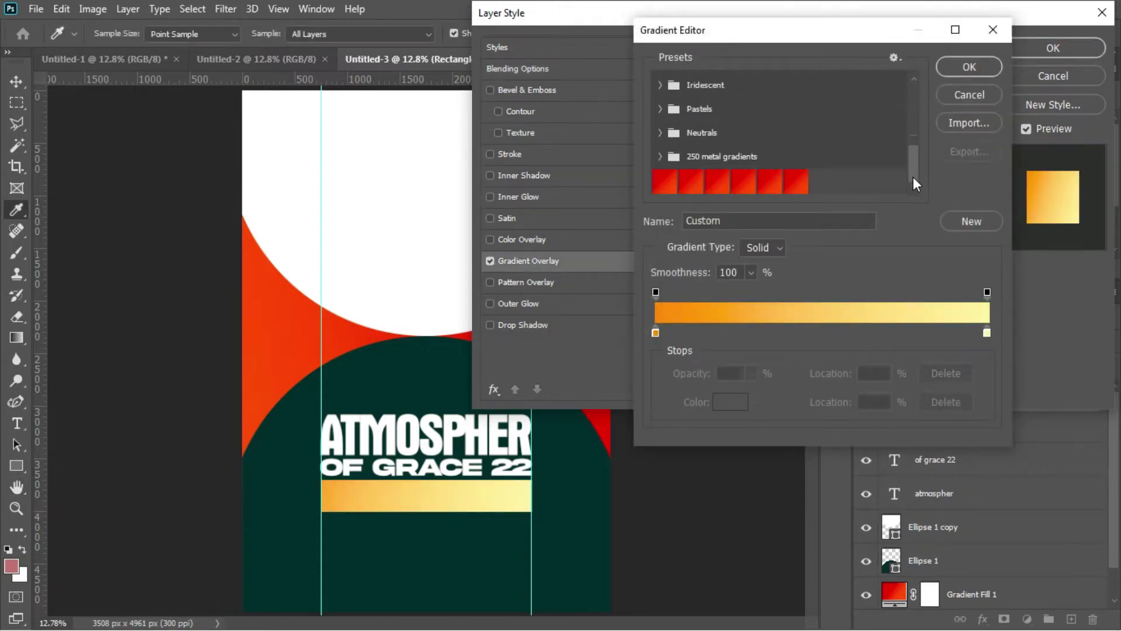
pyautogui.click(801, 190)
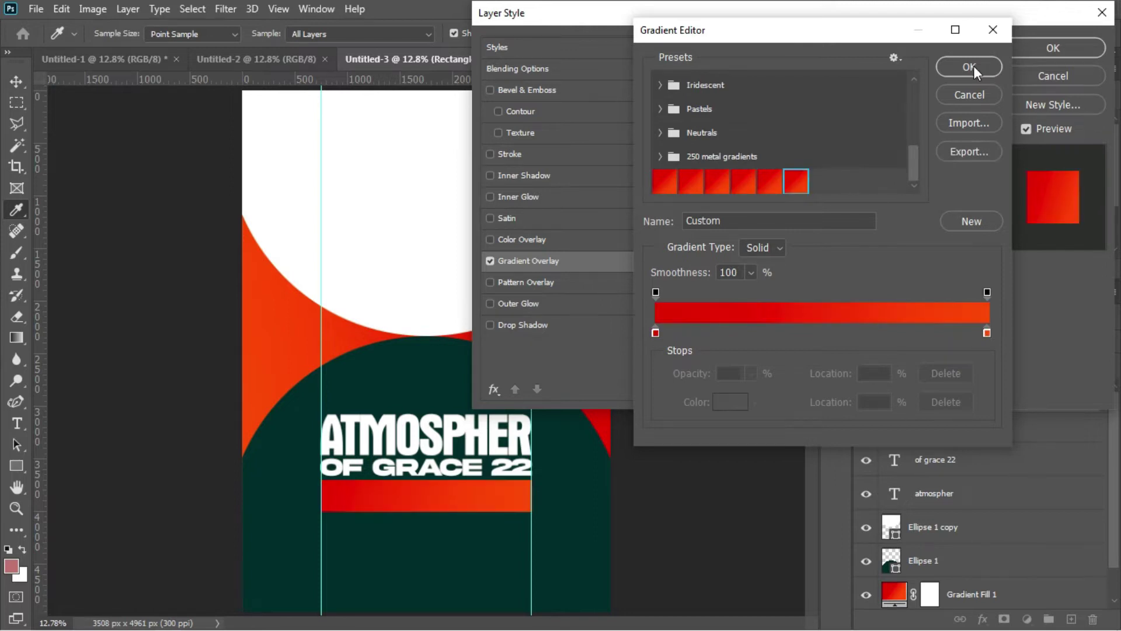
pyautogui.click(970, 66)
pyautogui.click(1019, 54)
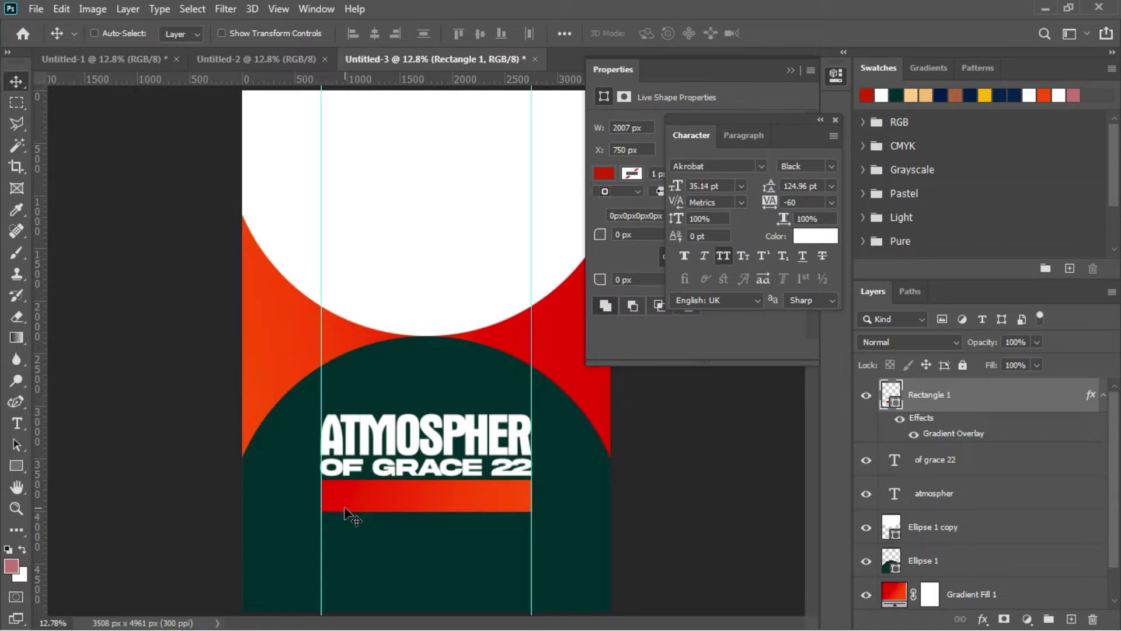
# Step: Add the text 'THEME: GOD'S GRACE, MY SUFFICIENT' and move it onto the red bar
pyautogui.press('t')
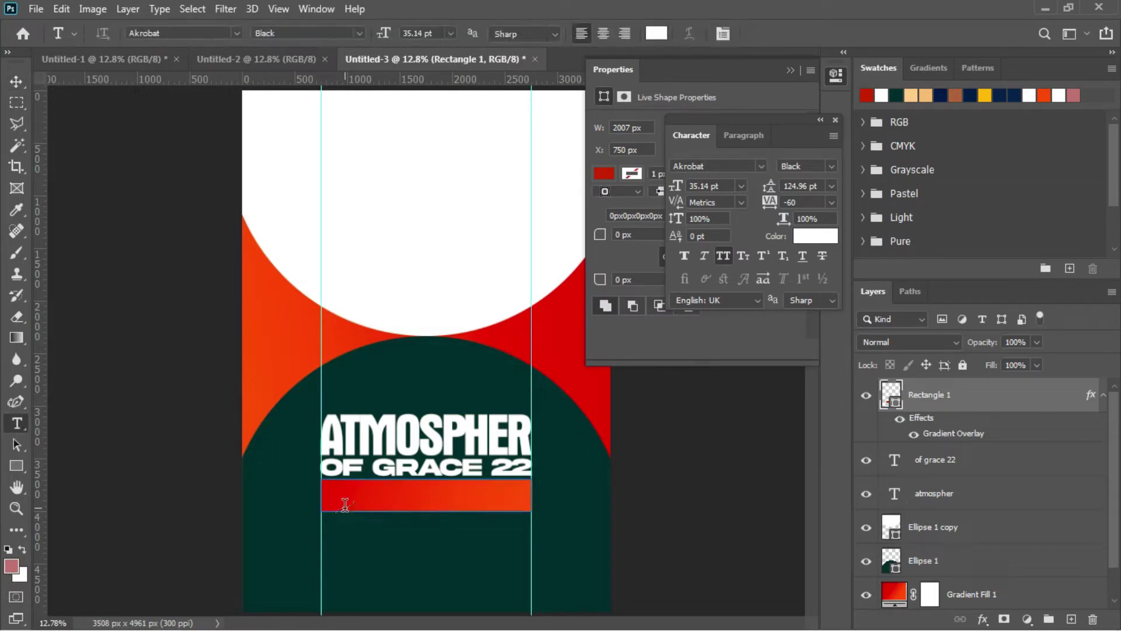
pyautogui.click(343, 546)
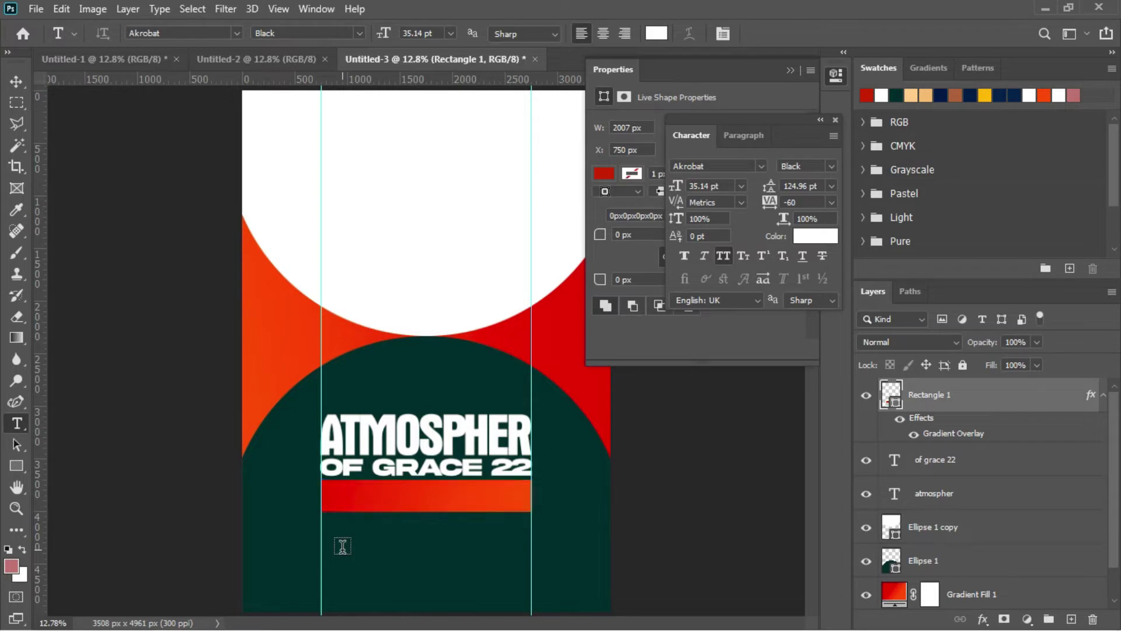
pyautogui.press('BackSpace')
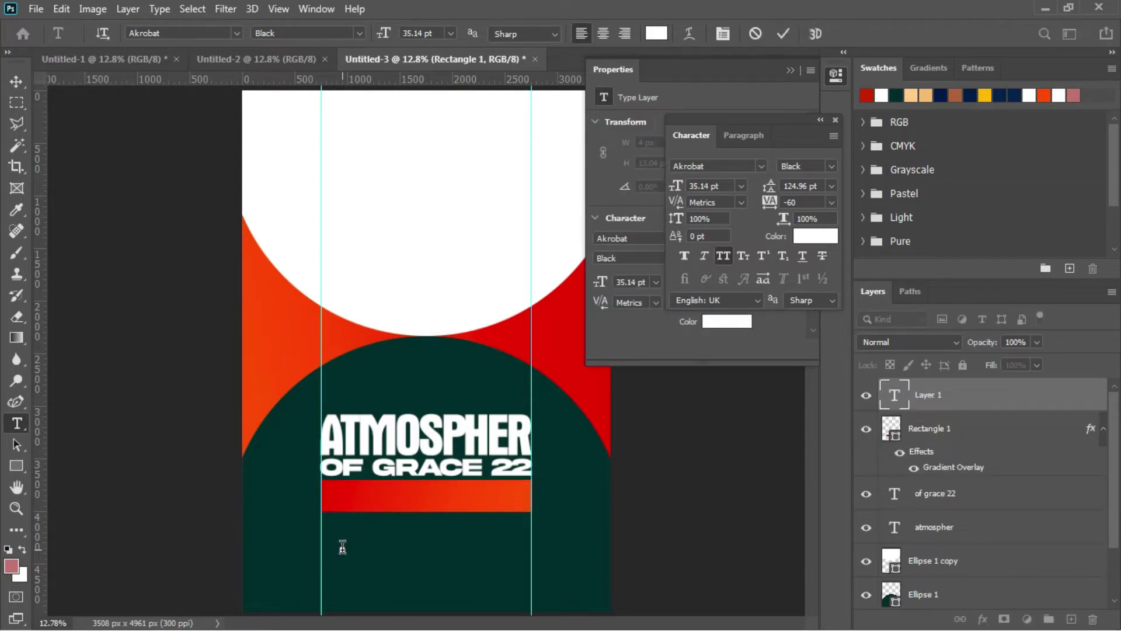
pyautogui.write('THEME: GOD')
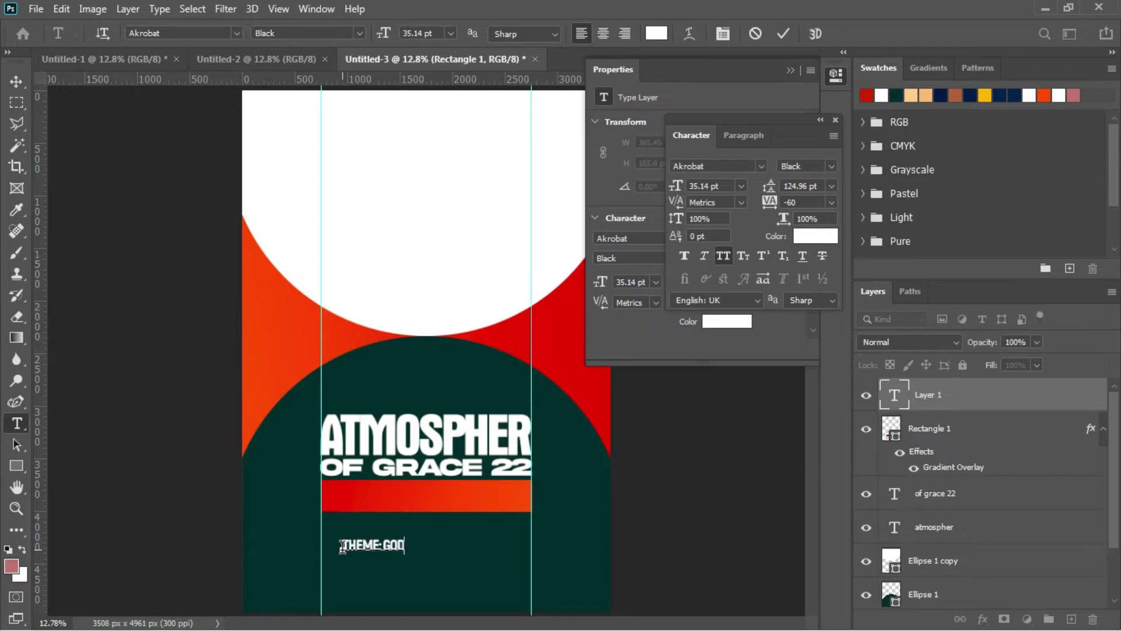
pyautogui.write("'S GRACE, M ")
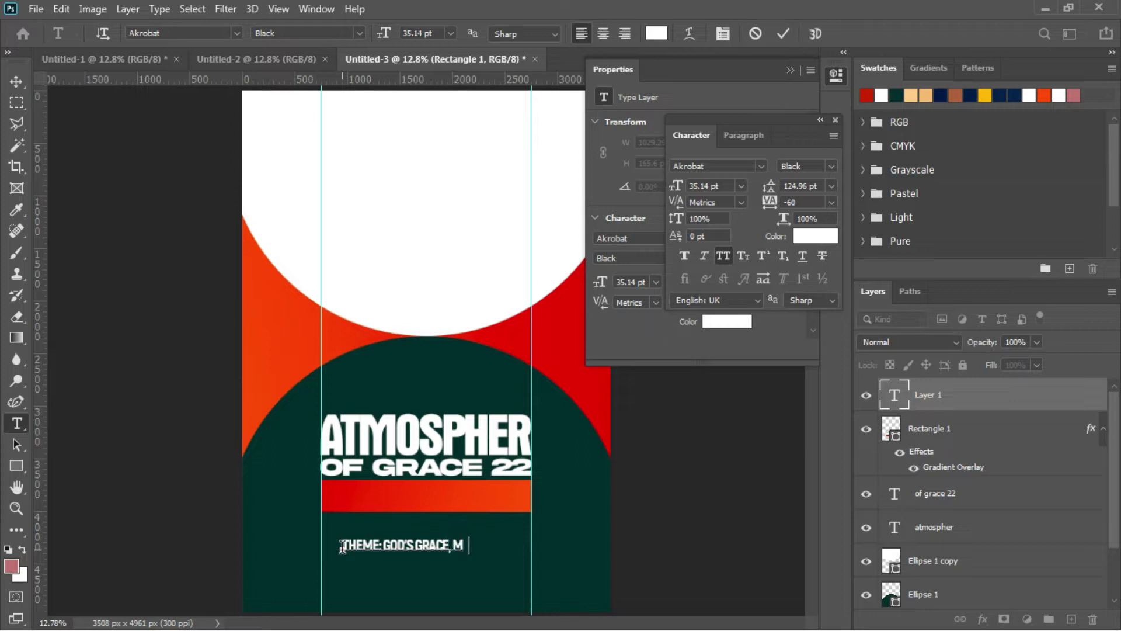
pyautogui.write(' SI')
pyautogui.write('UFF')
pyautogui.write('ICU')
pyautogui.write('IENT')
pyautogui.keyDown('shift'); pyautogui.click(343, 546); pyautogui.keyUp('shift')
pyautogui.moveTo(399, 584); pyautogui.dragTo(388, 534)
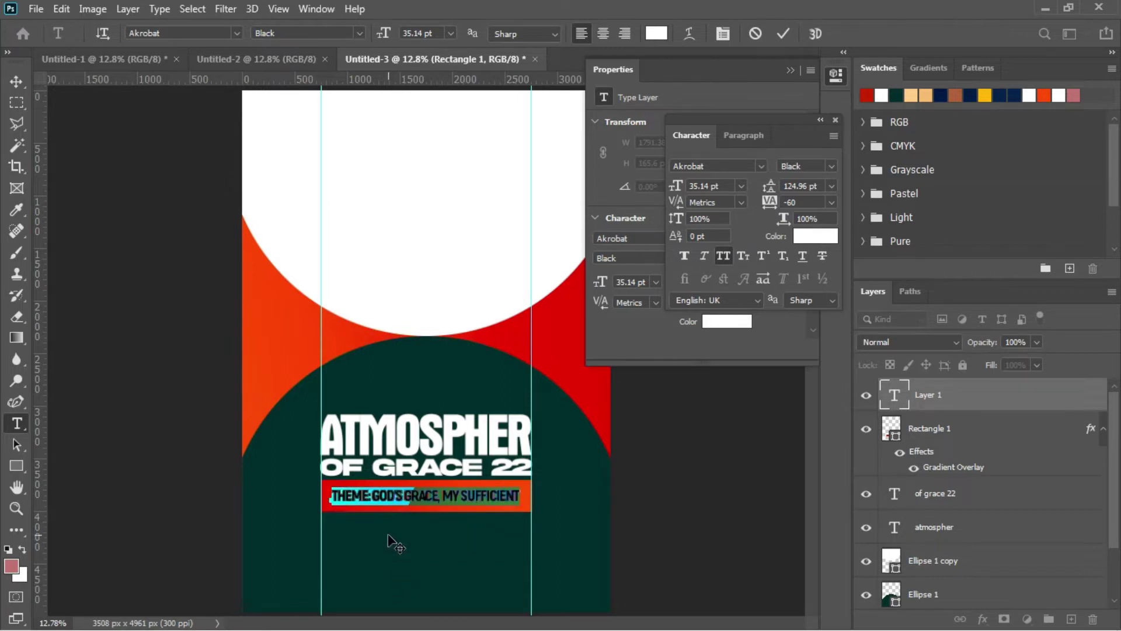
pyautogui.click(18, 83)
# Step: Scale the theme text up slightly and centre it horizontally on the canvas
pyautogui.hotkey('ctrl', 't')
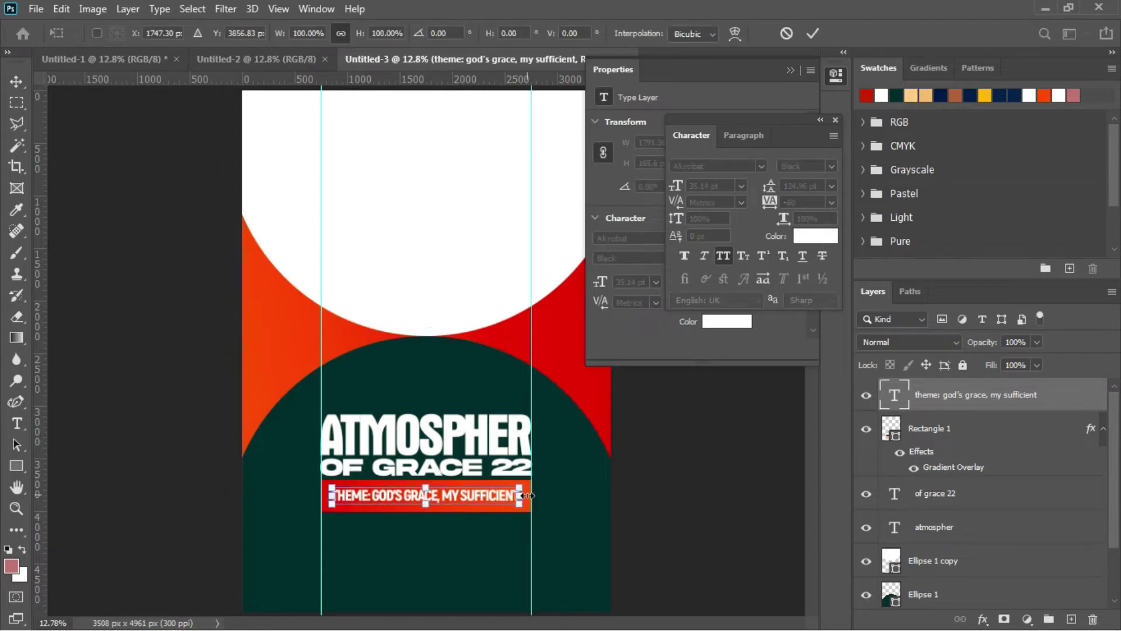
pyautogui.moveTo(520, 502); pyautogui.dragTo(532, 509)
pyautogui.press('Return')
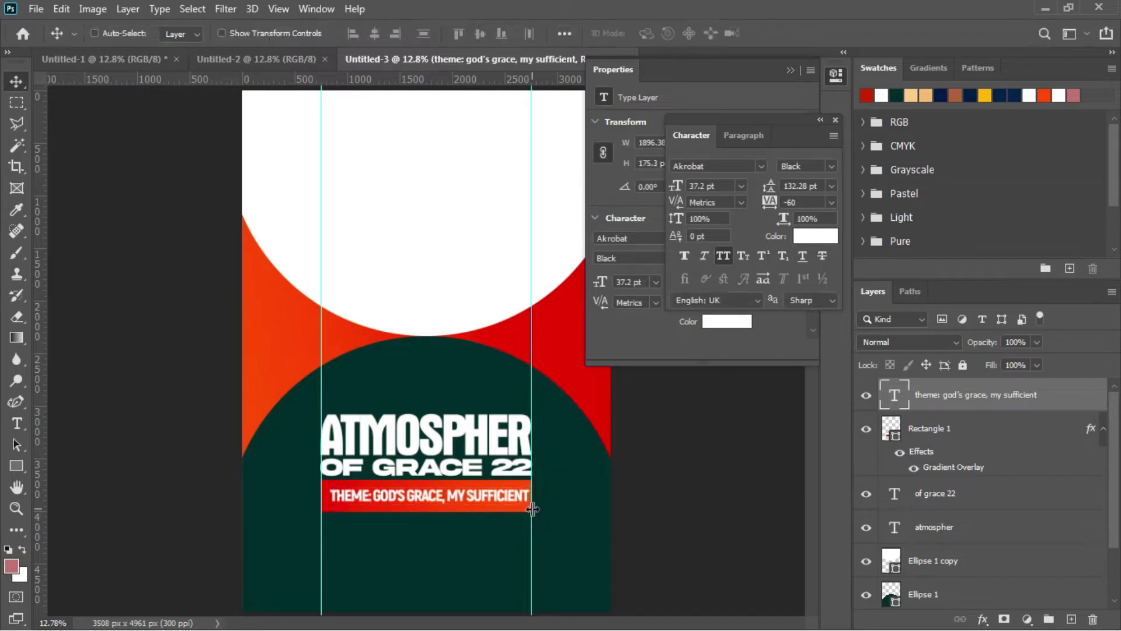
pyautogui.hotkey('shift', 'Left')
pyautogui.hotkey('shift', 'Left')
pyautogui.hotkey('shift', 'Left')
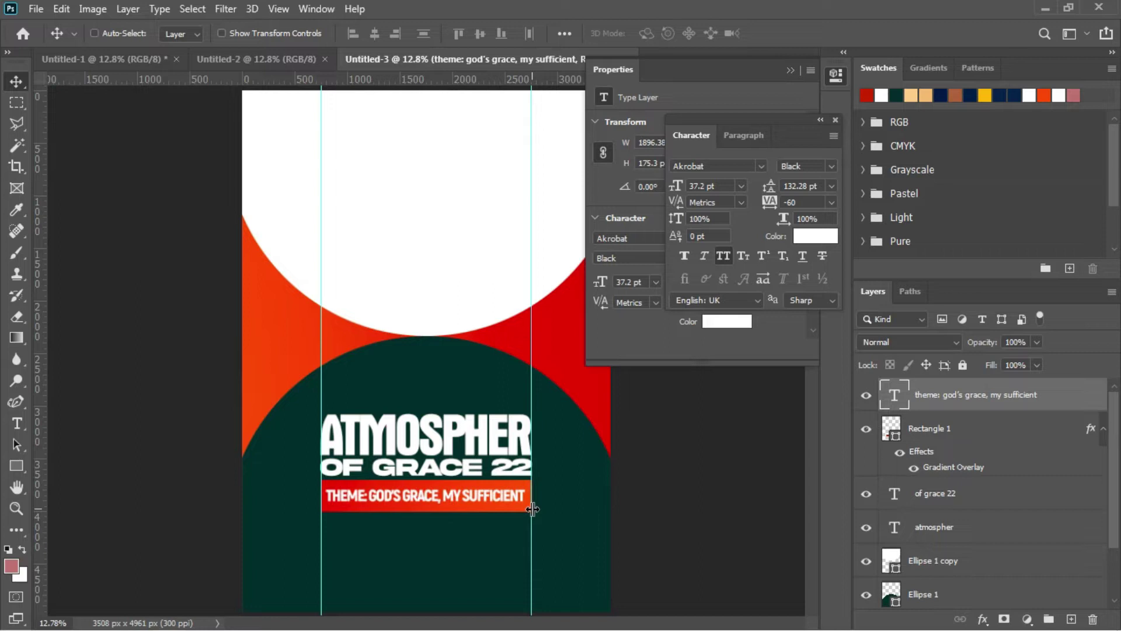
pyautogui.hotkey('ctrl', 'a')
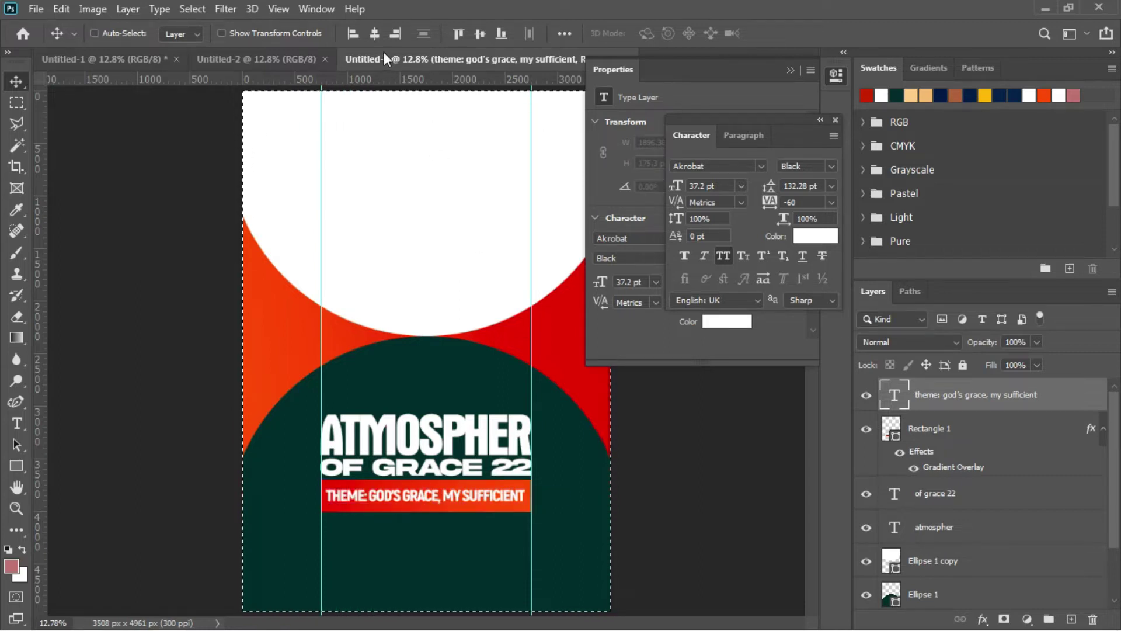
pyautogui.click(376, 36)
pyautogui.hotkey('ctrl', 'd')
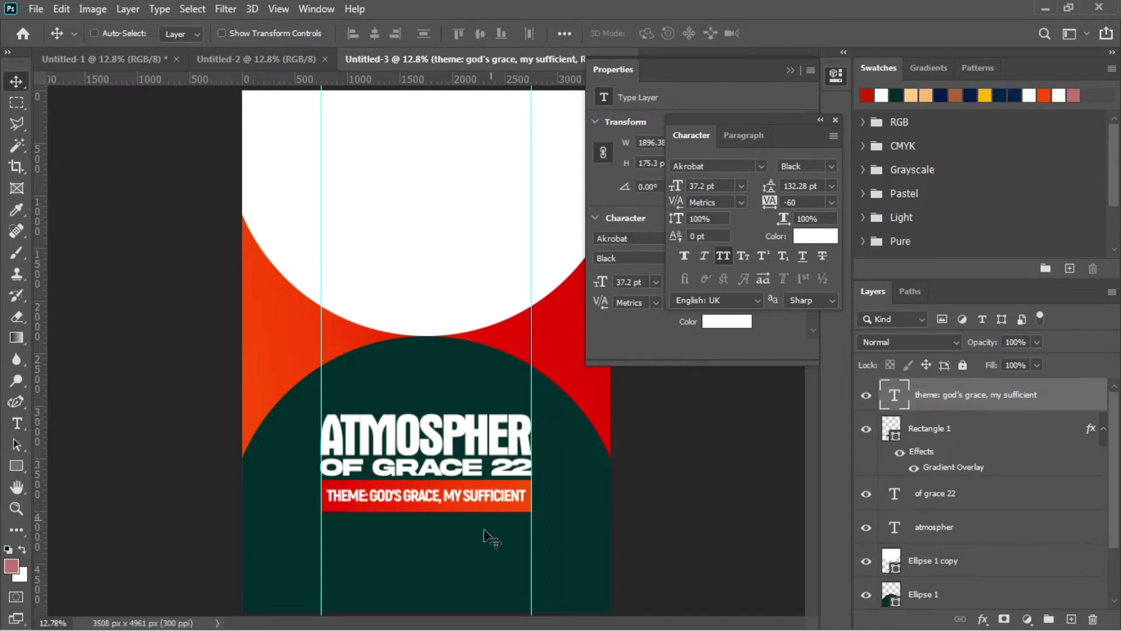
# Step: Add a new text line reading '2 CORINTHIANS 8:9' below the red bar
pyautogui.press('t')
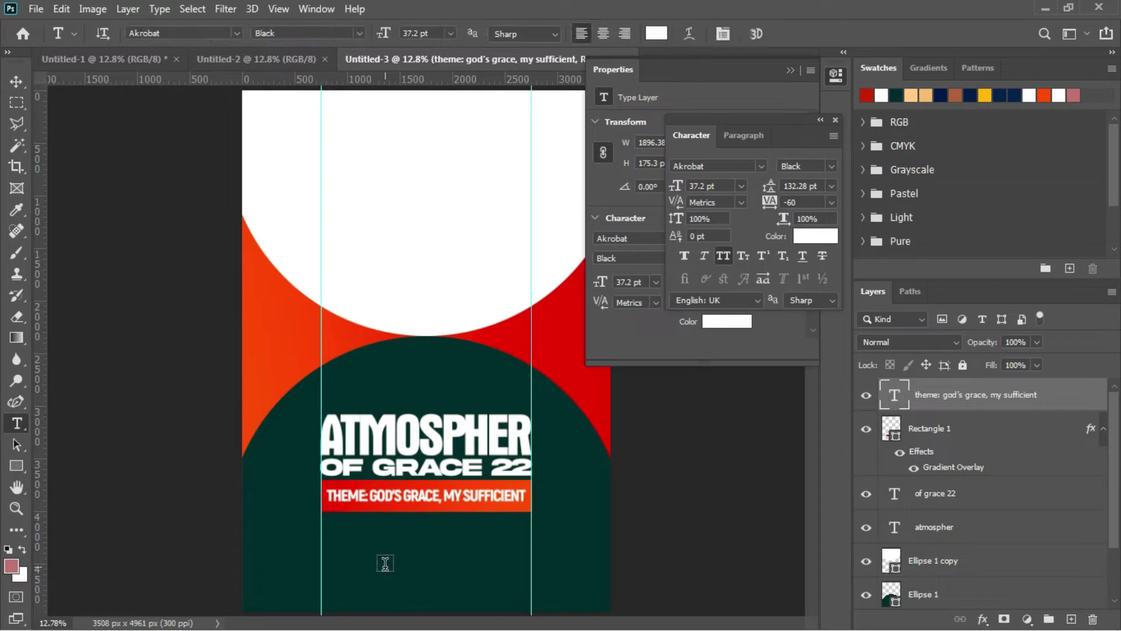
pyautogui.click(356, 543)
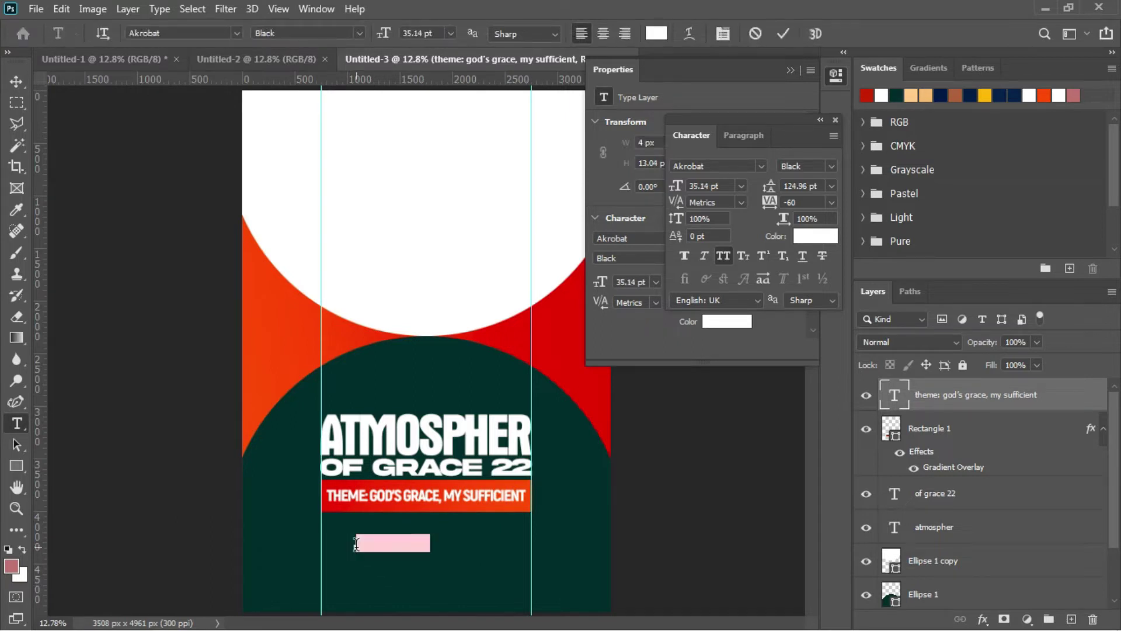
pyautogui.press('BackSpace')
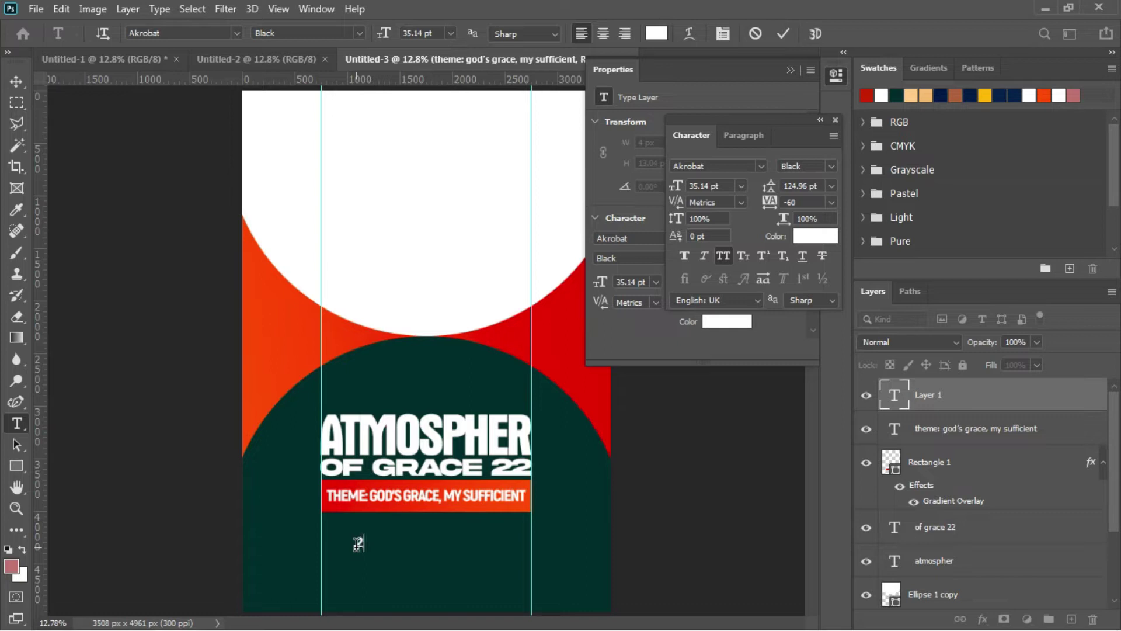
pyautogui.write('CORINTHIANS')
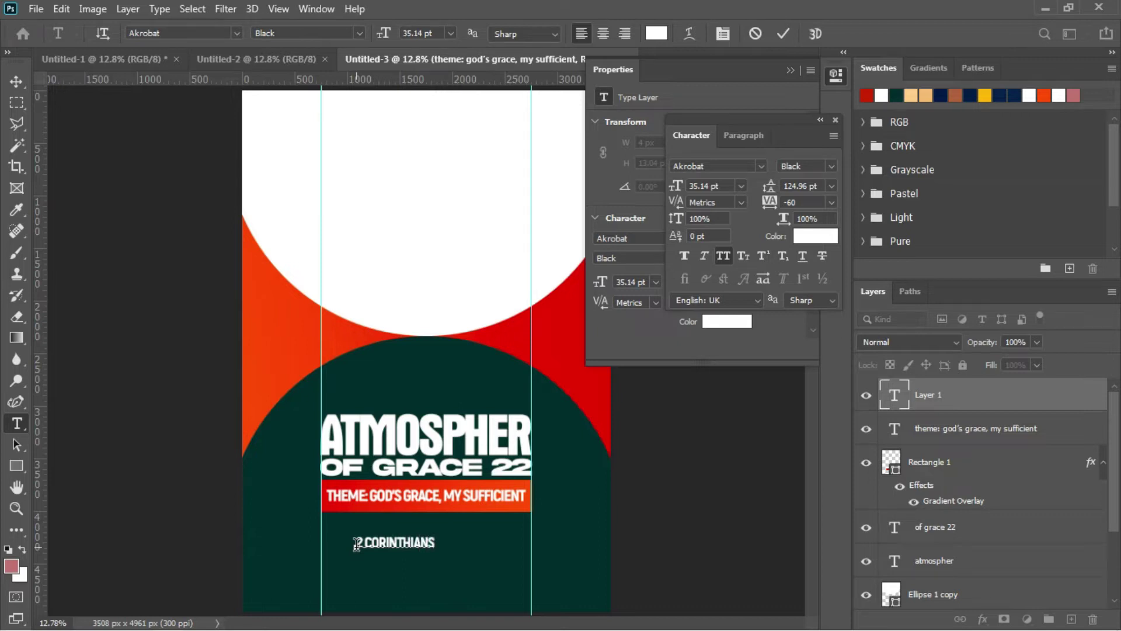
pyautogui.write(' 8:9')
# Step: Make the reference line Bold and widen its tracking to 520
pyautogui.hotkey('ctrl', 'a')
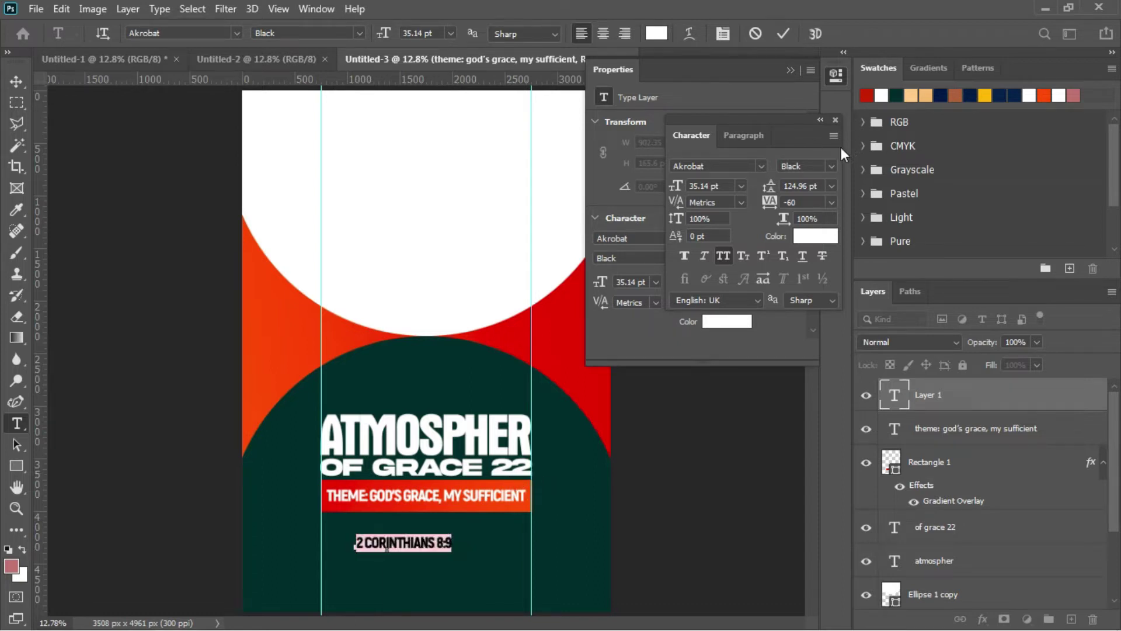
pyautogui.click(832, 167)
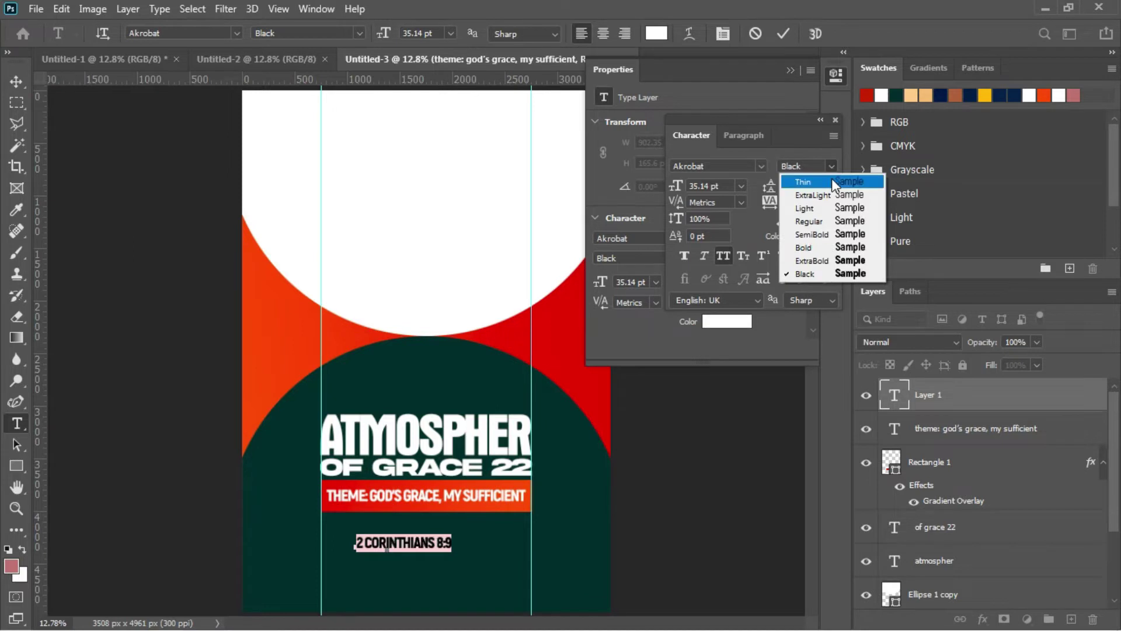
pyautogui.click(821, 248)
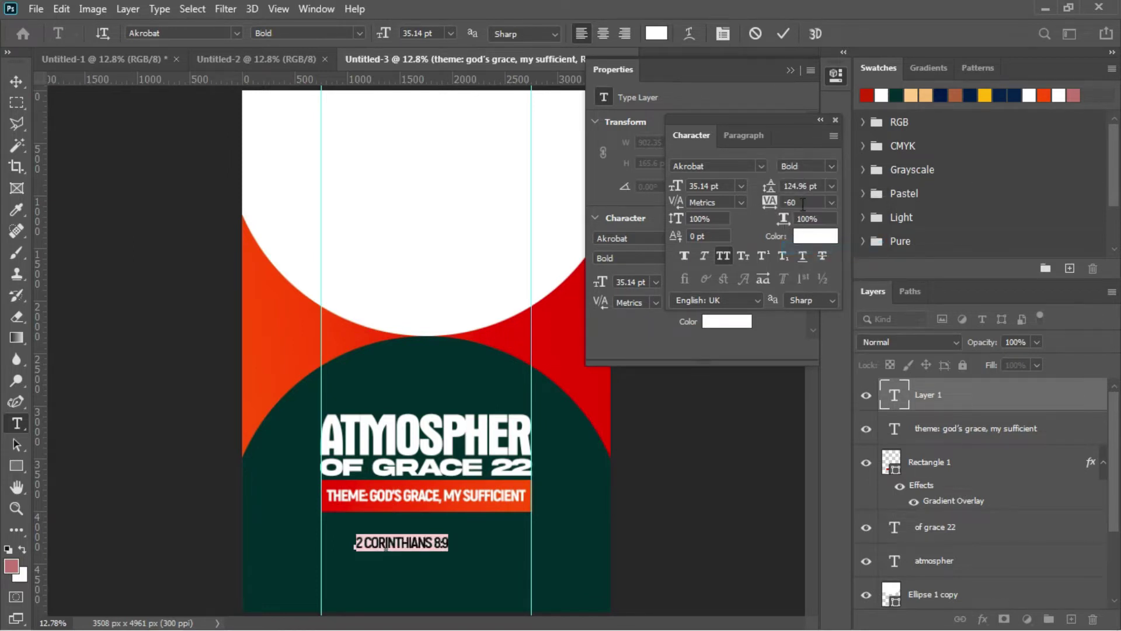
pyautogui.moveTo(775, 208); pyautogui.dragTo(784, 197)
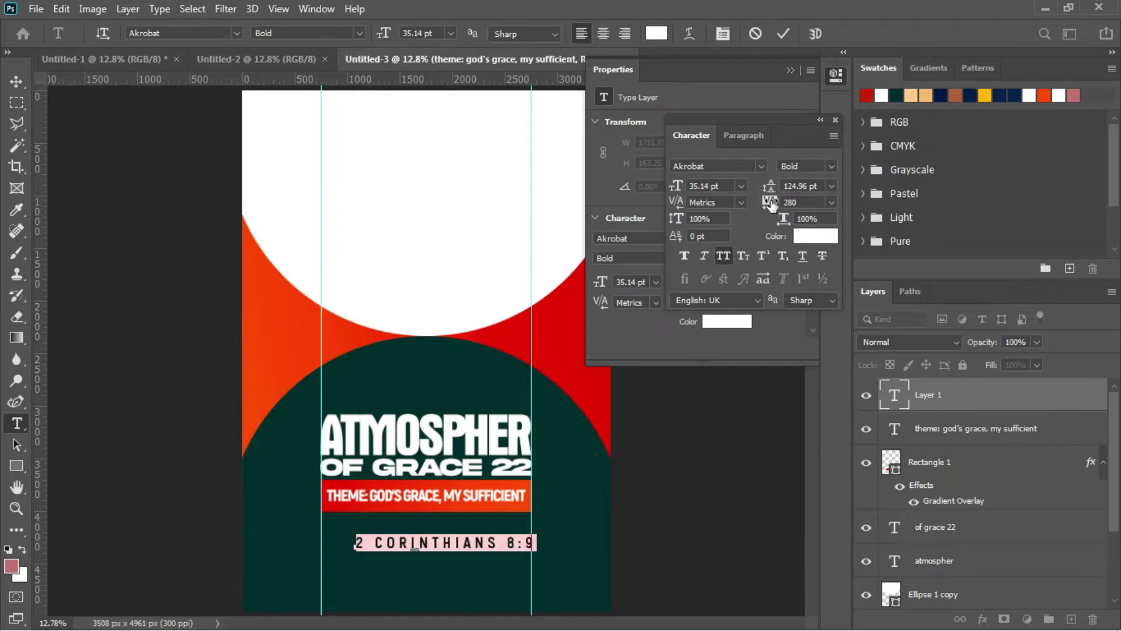
pyautogui.moveTo(770, 204); pyautogui.dragTo(774, 202)
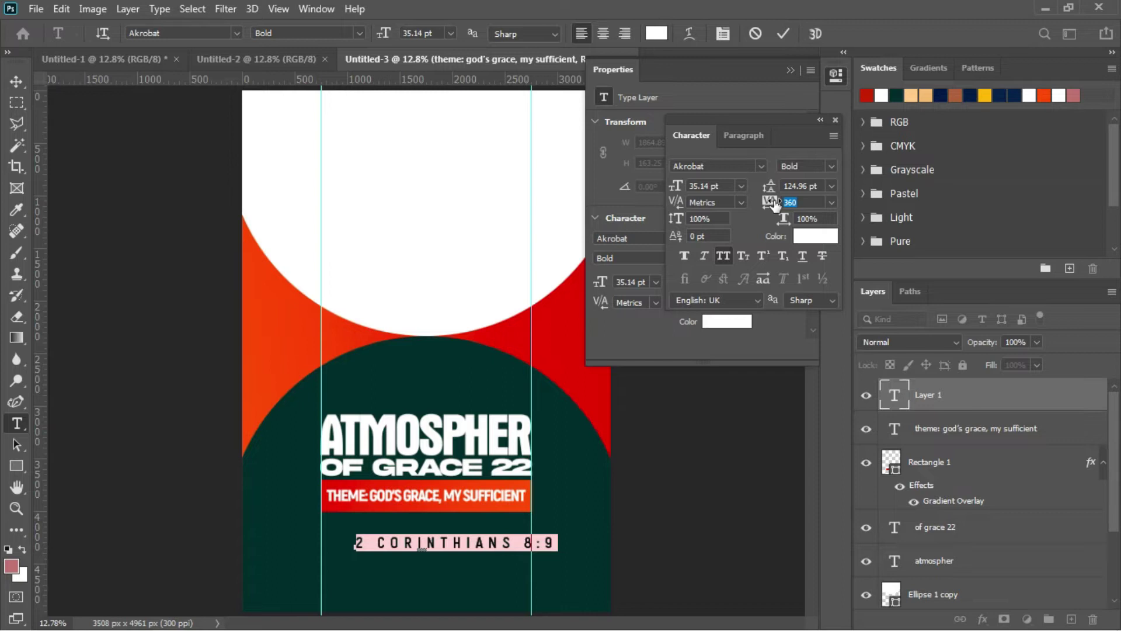
pyautogui.moveTo(774, 203); pyautogui.dragTo(782, 203)
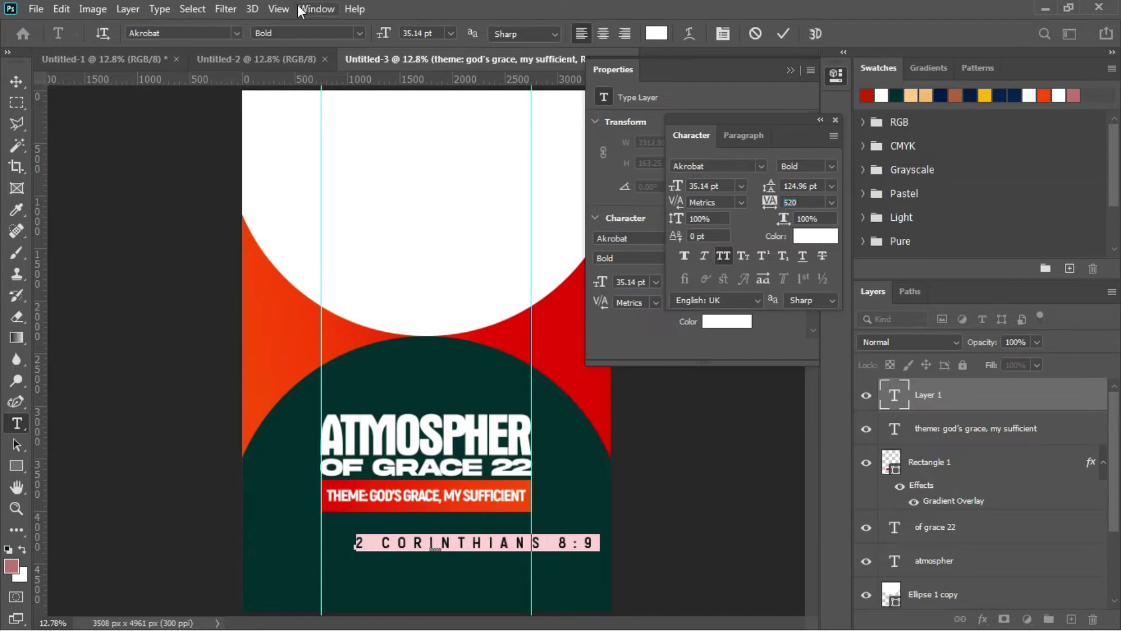
pyautogui.click(16, 81)
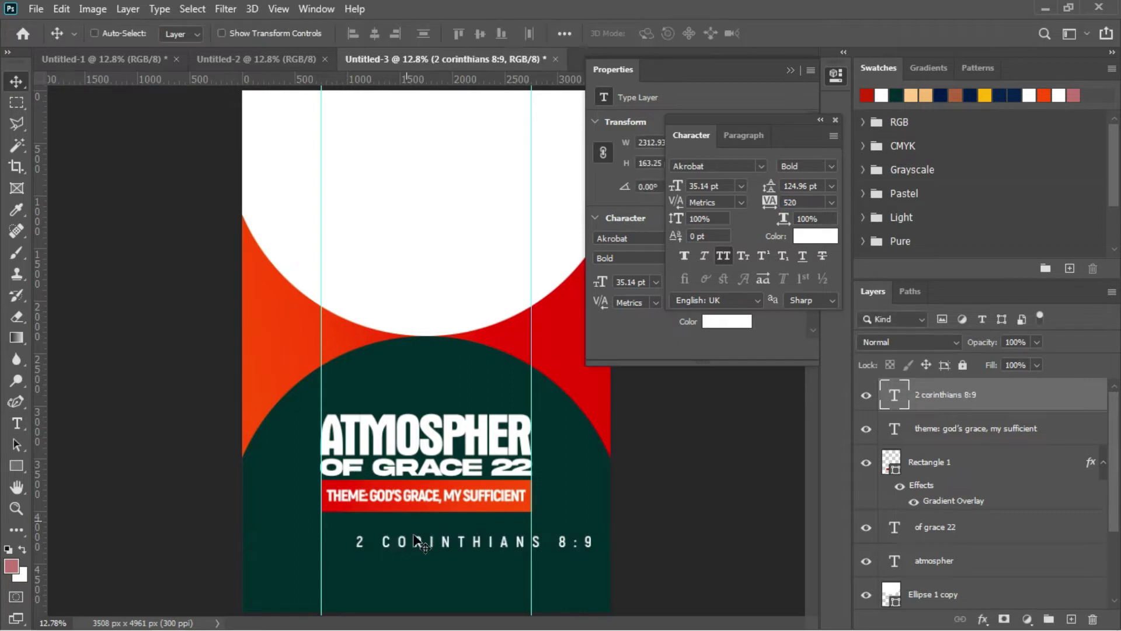
# Step: Move the reference line under the red bar and narrow it to the title's width
pyautogui.moveTo(416, 546); pyautogui.dragTo(388, 530)
pyautogui.hotkey('ctrl', 't')
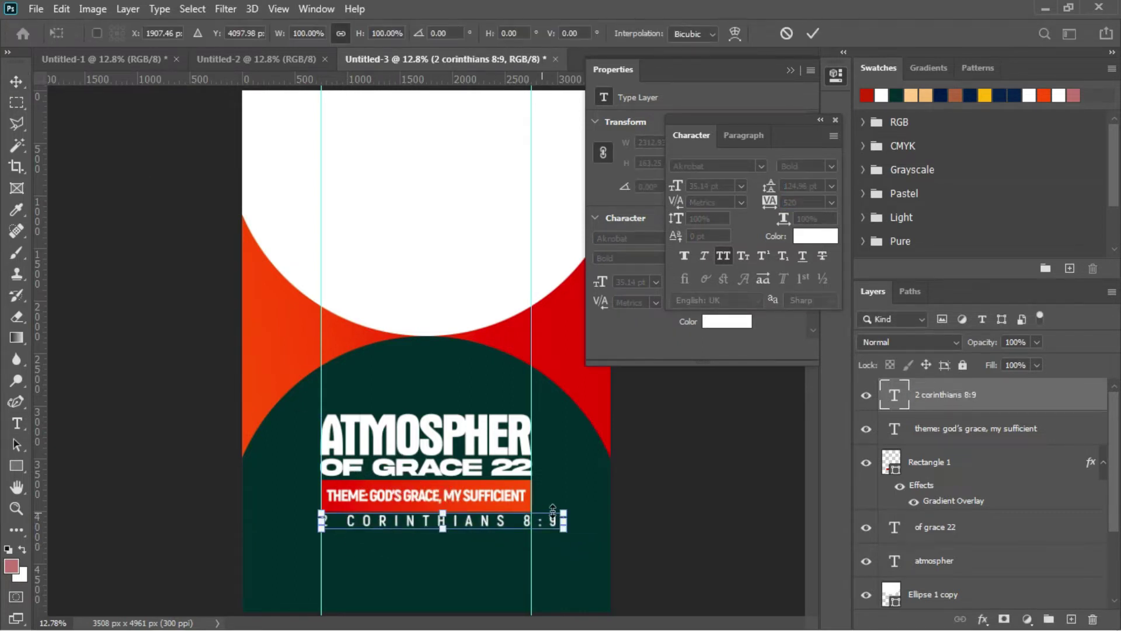
pyautogui.moveTo(563, 520); pyautogui.dragTo(543, 516)
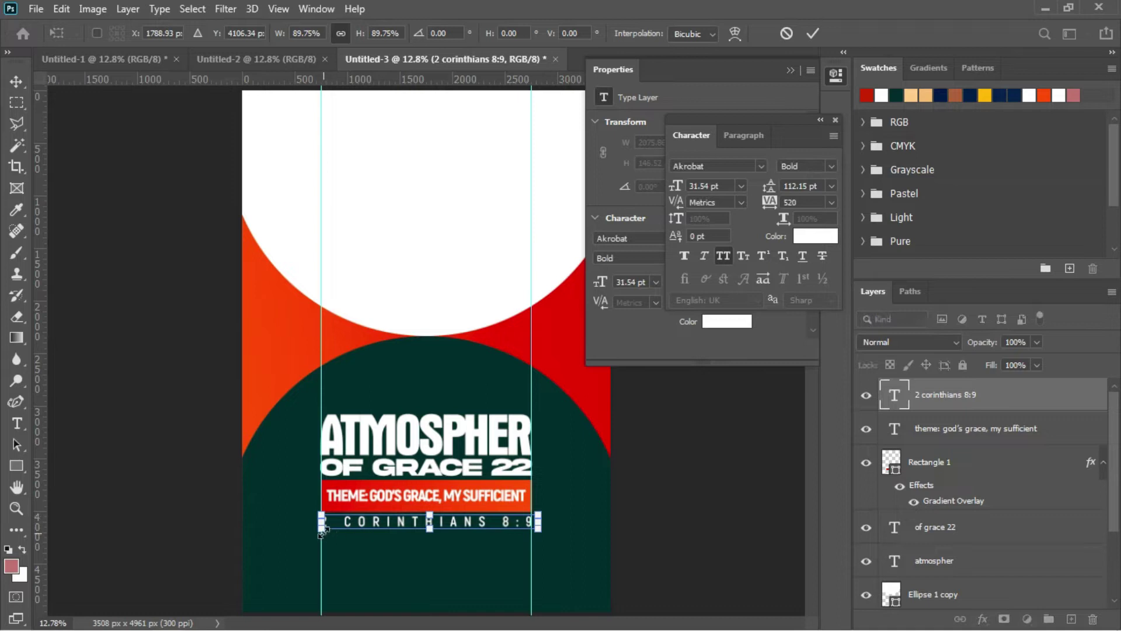
pyautogui.press('Return')
pyautogui.hotkey('shift', 'Up')
pyautogui.hotkey('shift', 'Up')
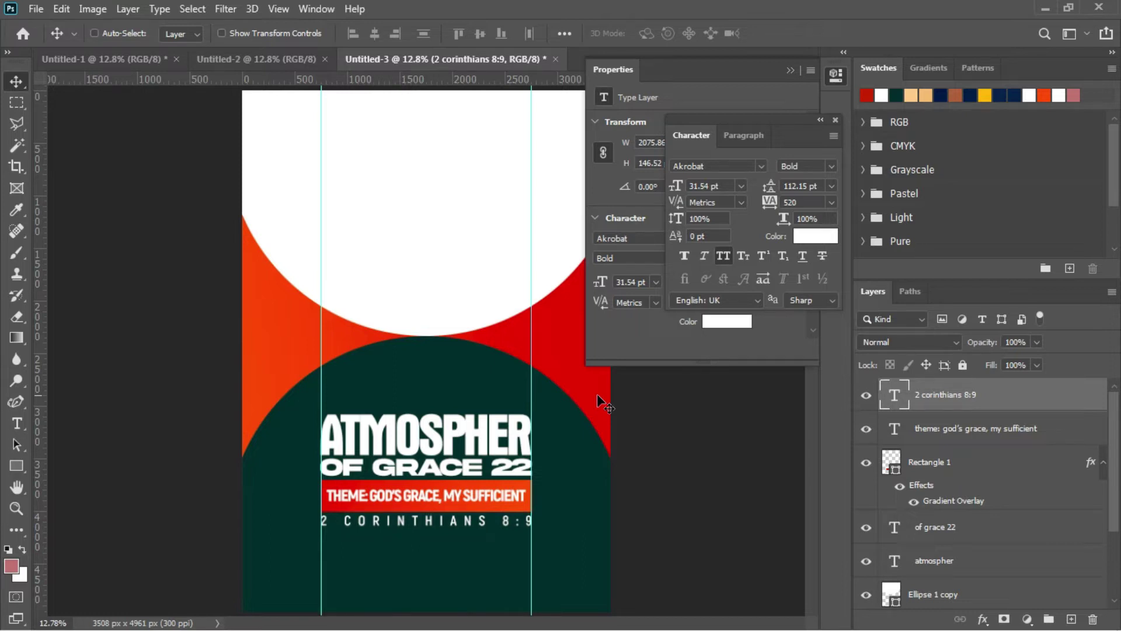
# Step: Add a text line reading 'DATE: 9TH-15TH MAY 2022' below the reference
pyautogui.press('t')
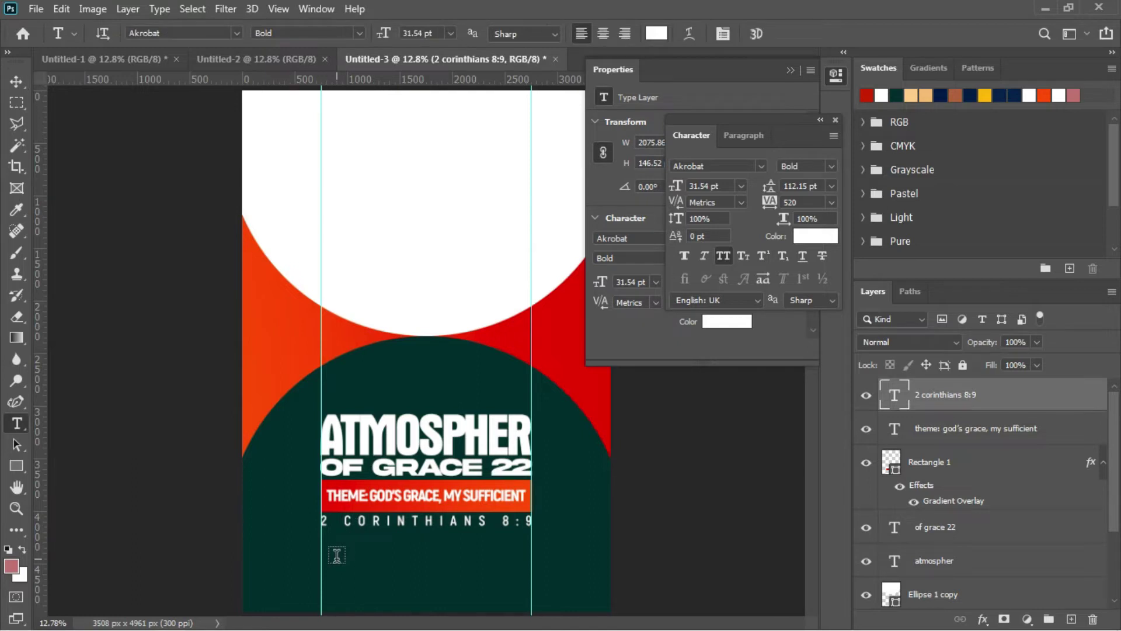
pyautogui.click(337, 555)
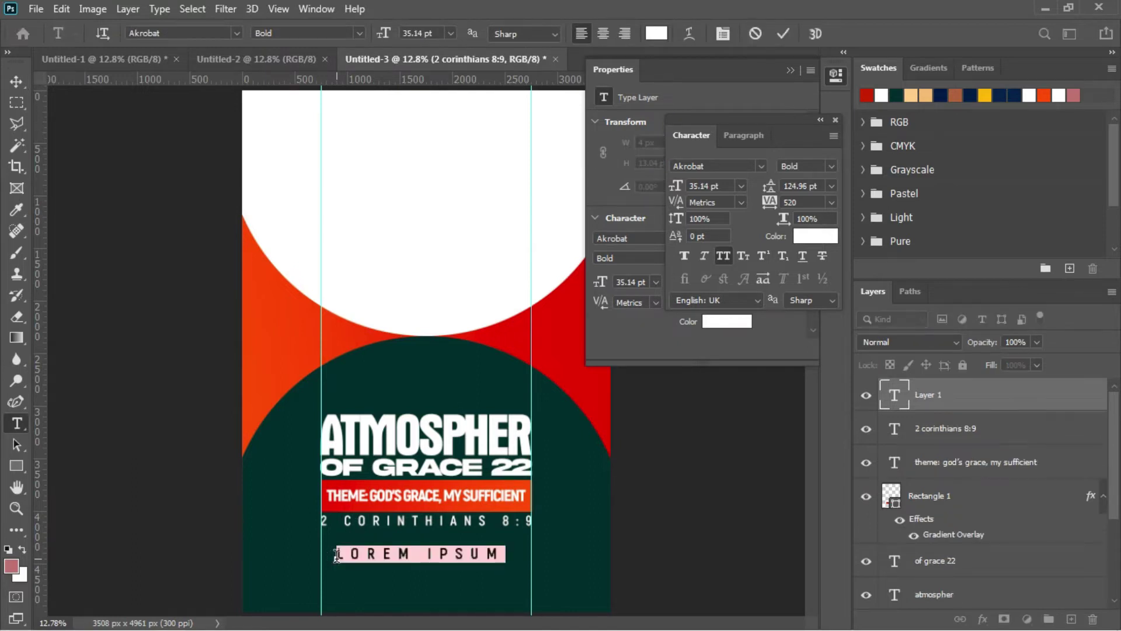
pyautogui.press('BackSpace')
pyautogui.write('DATE')
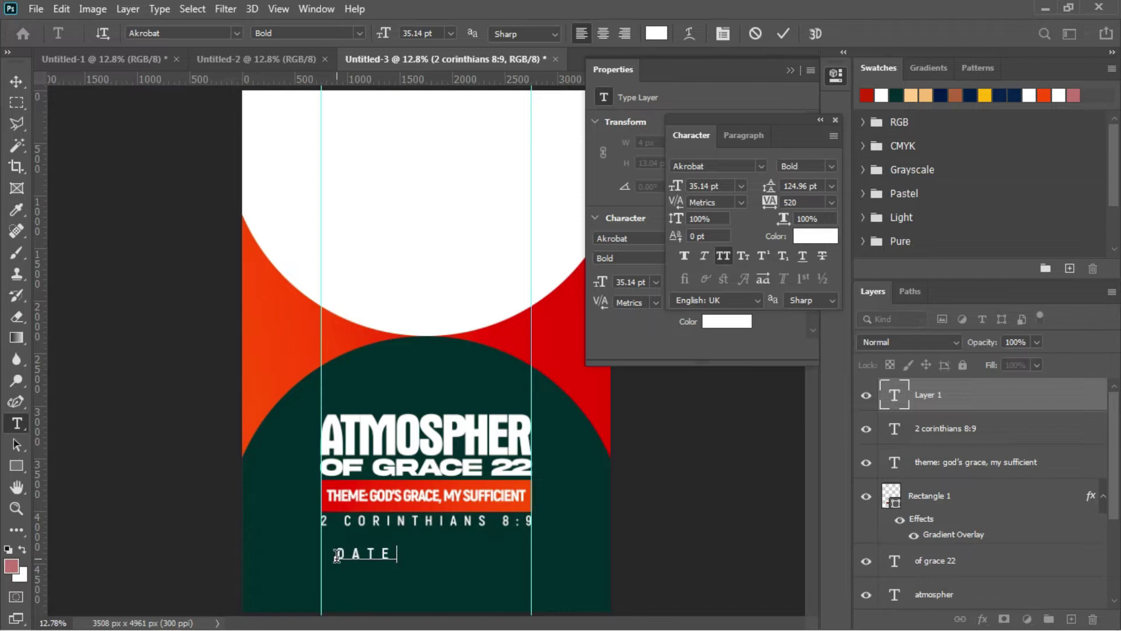
pyautogui.write(': 9TH-15')
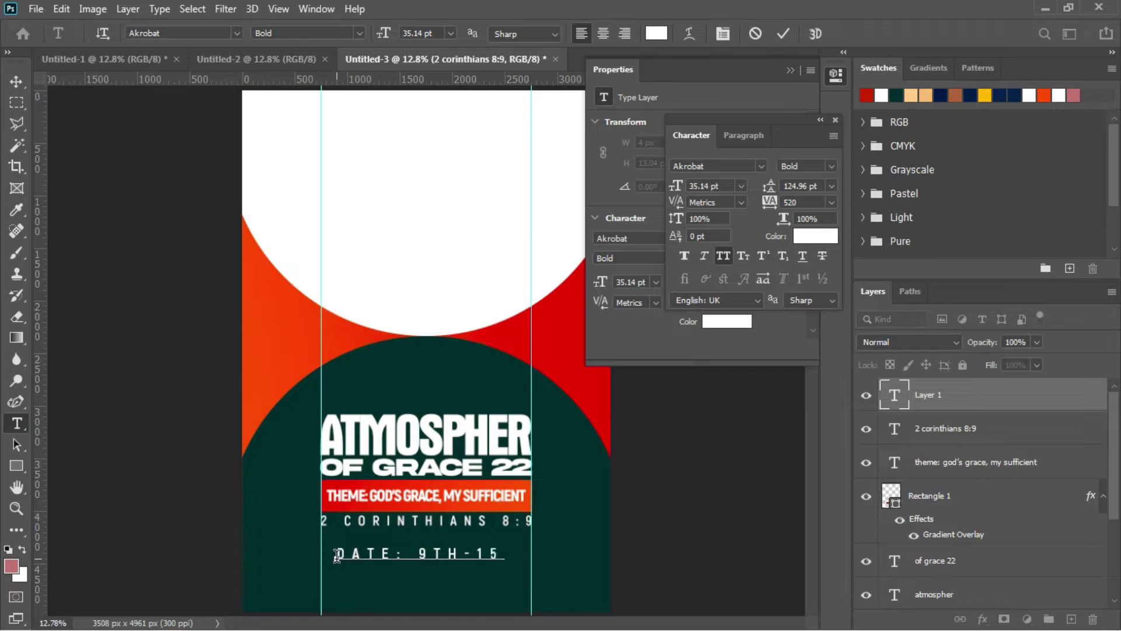
pyautogui.write('TH MAY 2022')
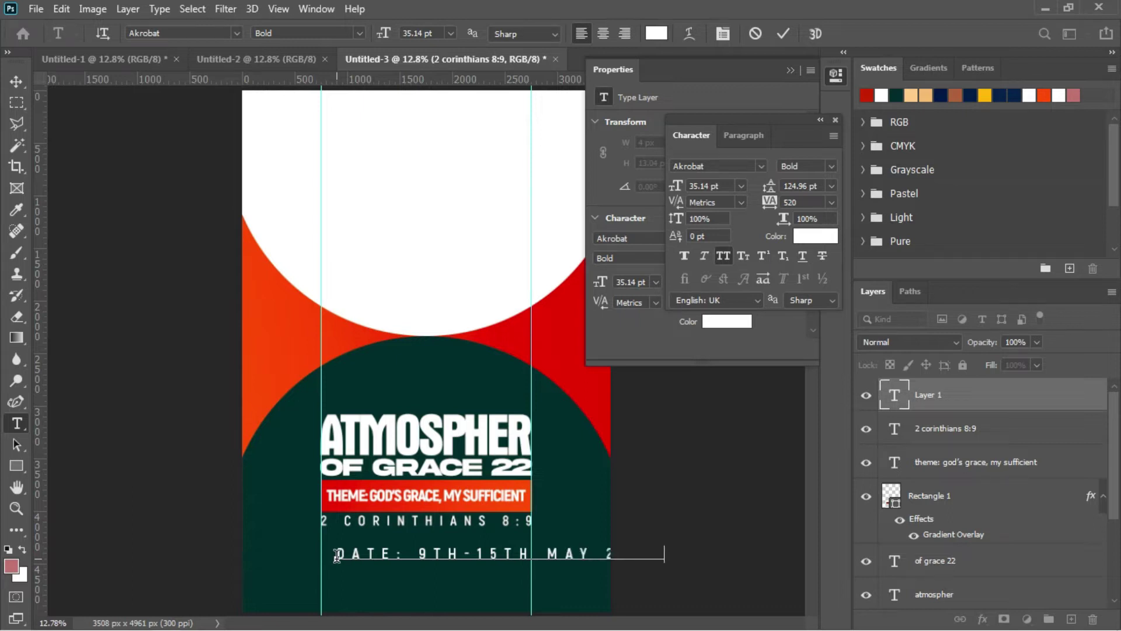
# Step: Set the date line's font to Aurora BdCn BT with tighter letter spacing
pyautogui.keyDown('shift'); pyautogui.click(337, 554); pyautogui.keyUp('shift')
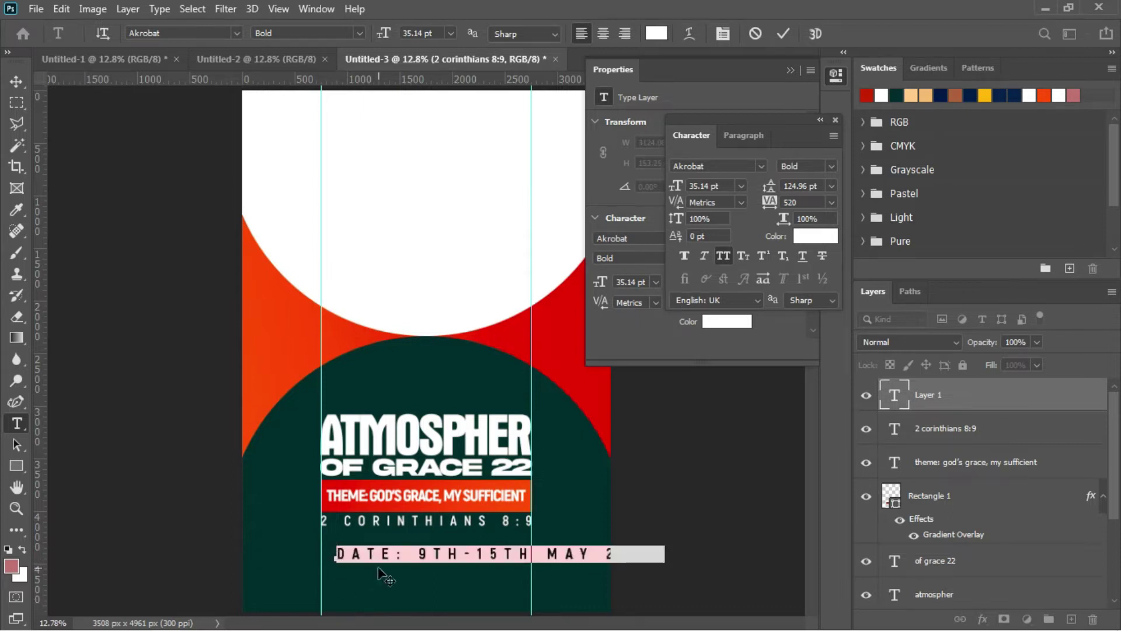
pyautogui.click(761, 167)
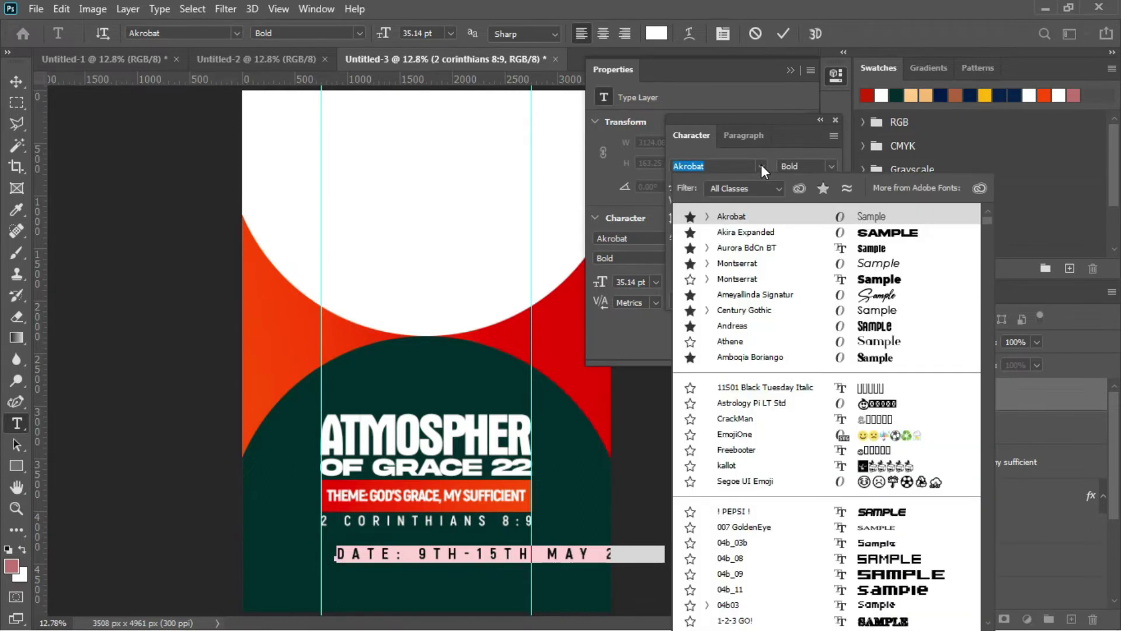
pyautogui.click(760, 247)
pyautogui.click(712, 355)
pyautogui.moveTo(777, 204); pyautogui.dragTo(757, 207)
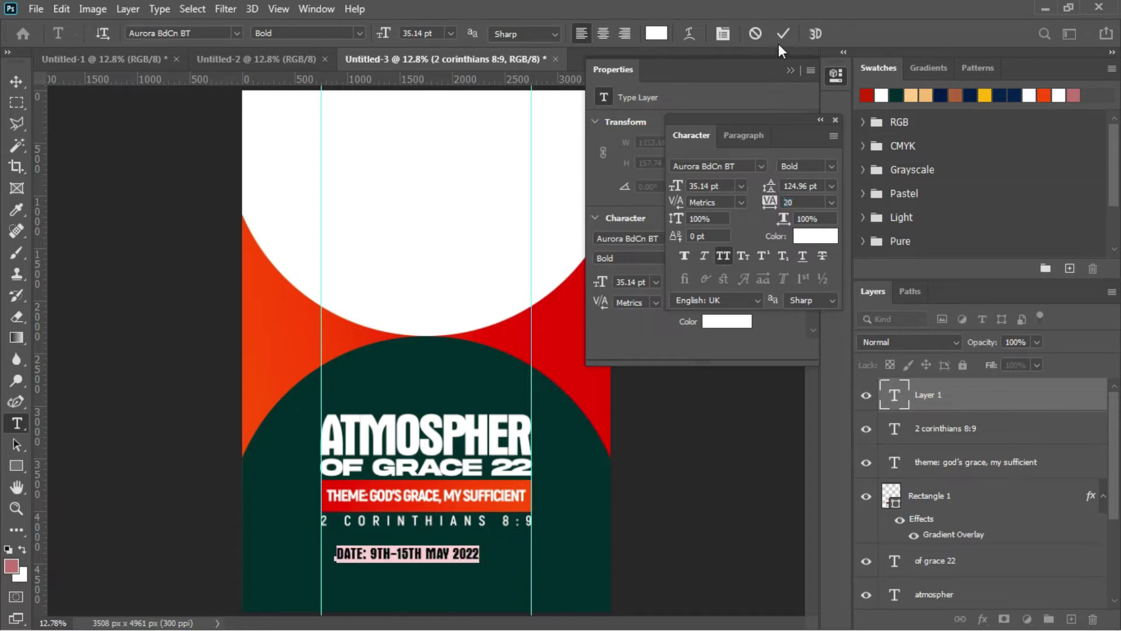
pyautogui.click(780, 39)
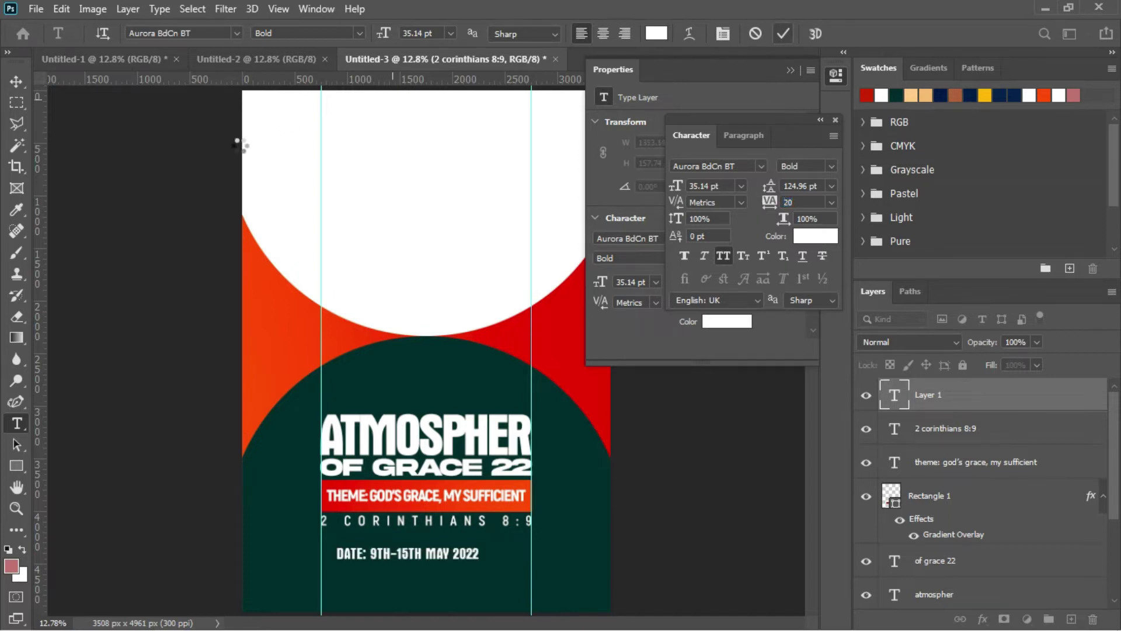
# Step: Enlarge the date line to span the title width and nudge it up
pyautogui.click(22, 87)
pyautogui.hotkey('ctrl', 't')
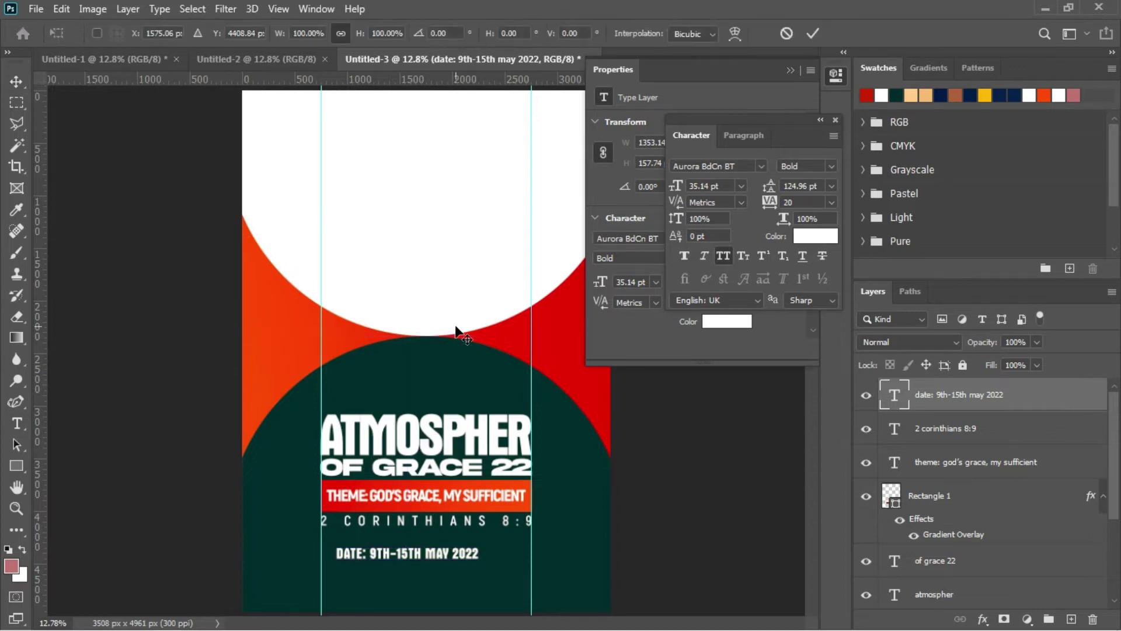
pyautogui.moveTo(480, 562); pyautogui.dragTo(535, 575)
pyautogui.moveTo(326, 569)
pyautogui.mouseDown()
pyautogui.moveTo(306, 572)
pyautogui.moveTo(325, 578)
pyautogui.moveTo(321, 569)
pyautogui.mouseUp()
pyautogui.press('Return')
pyautogui.hotkey('shift', 'Up')
pyautogui.hotkey('shift', 'Up')
pyautogui.hotkey('shift', 'Up')
pyautogui.hotkey('shift', 'Up')
pyautogui.hotkey('shift', 'Up')
pyautogui.hotkey('shift', 'Up')
pyautogui.hotkey('shift', 'Up')
pyautogui.hotkey('shift', 'Up')
pyautogui.hotkey('shift', 'Up')
pyautogui.hotkey('shift', 'Up')
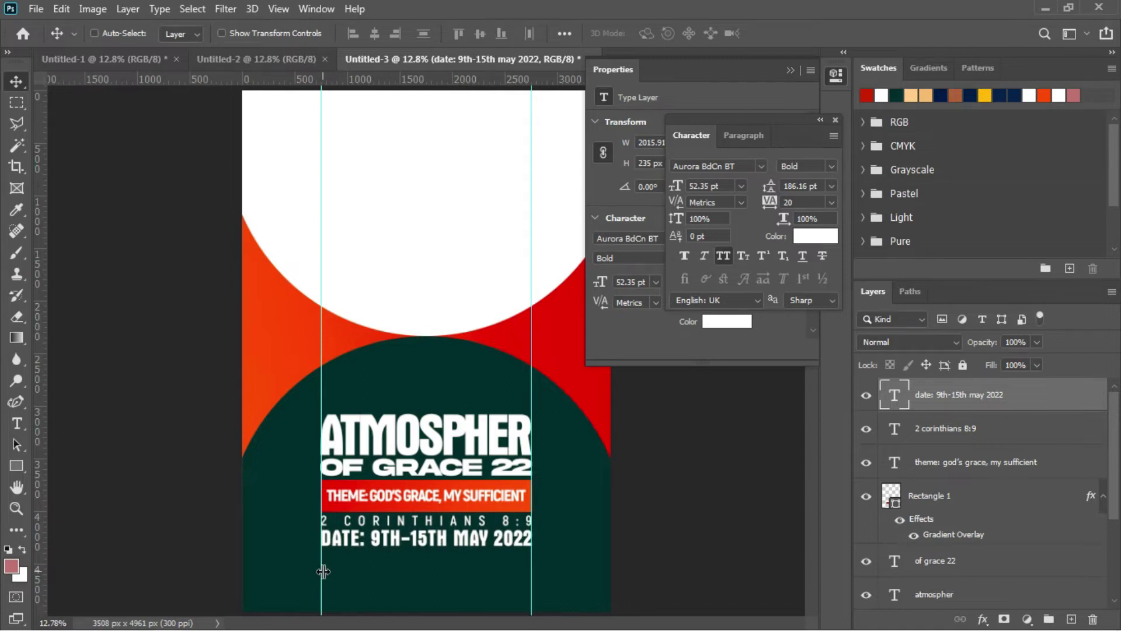
# Step: Add a text line reading 'VENUE: PIWC AUDITORIUM( GLORY TEMPLE)' below the date
pyautogui.press('t')
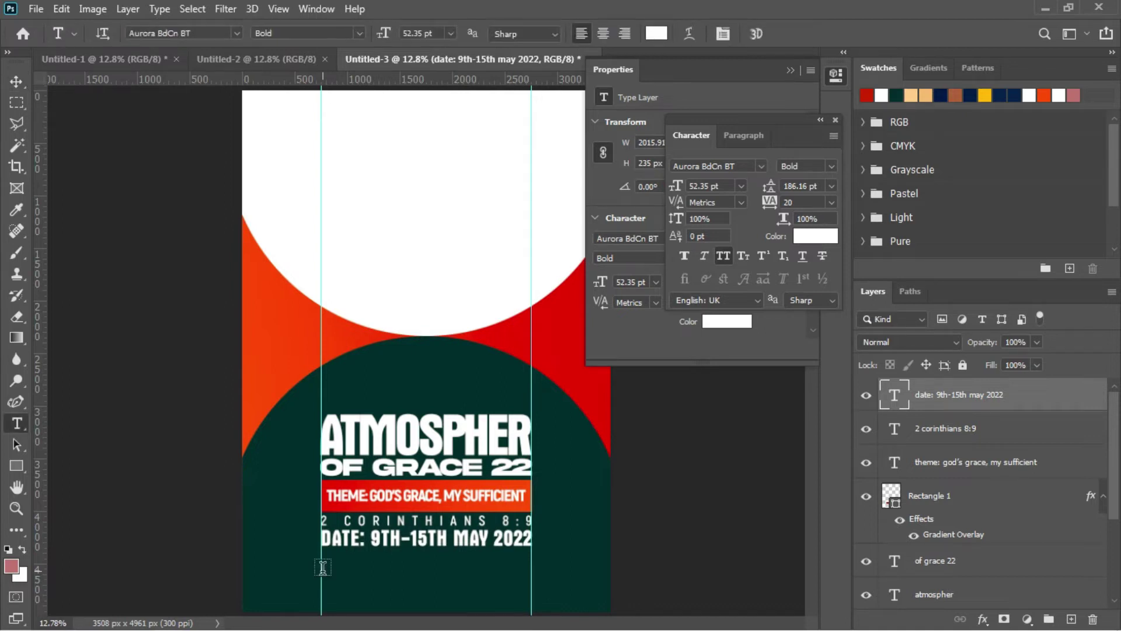
pyautogui.click(354, 576)
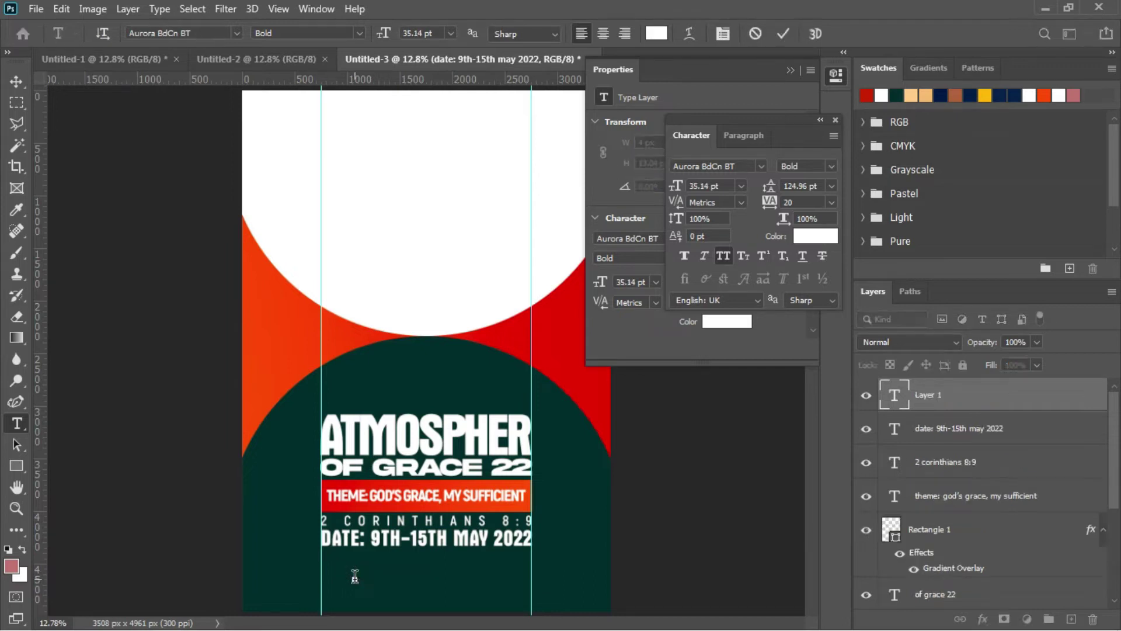
pyautogui.write('venue: piwc nk')
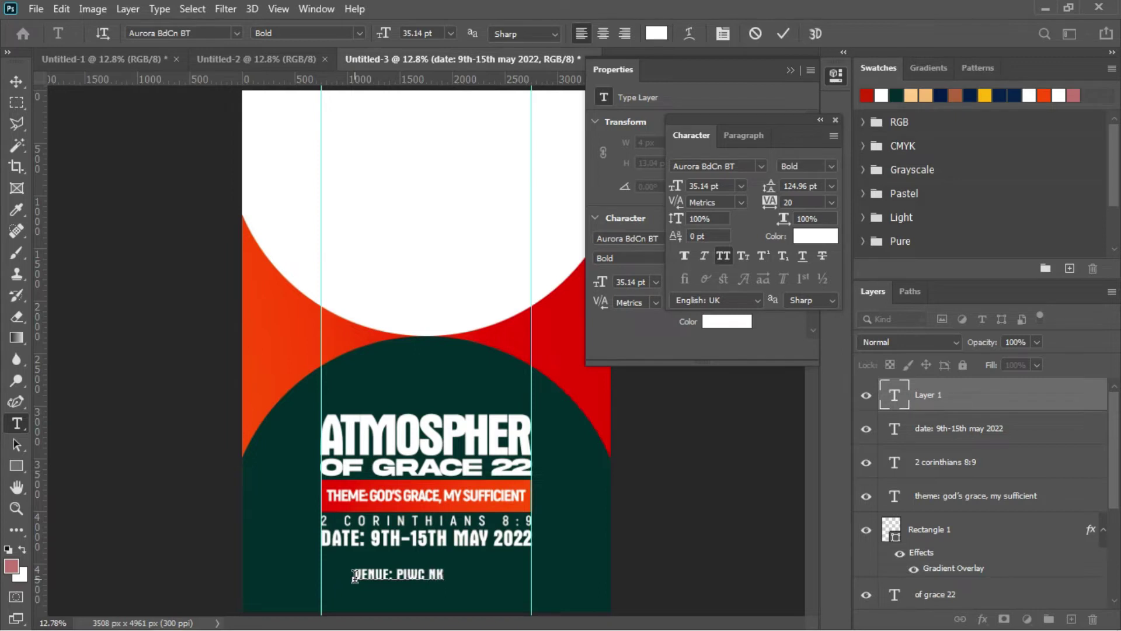
pyautogui.press('BackSpace')
pyautogui.press('BackSpace')
pyautogui.press('BackSpace')
pyautogui.write('auditorium')
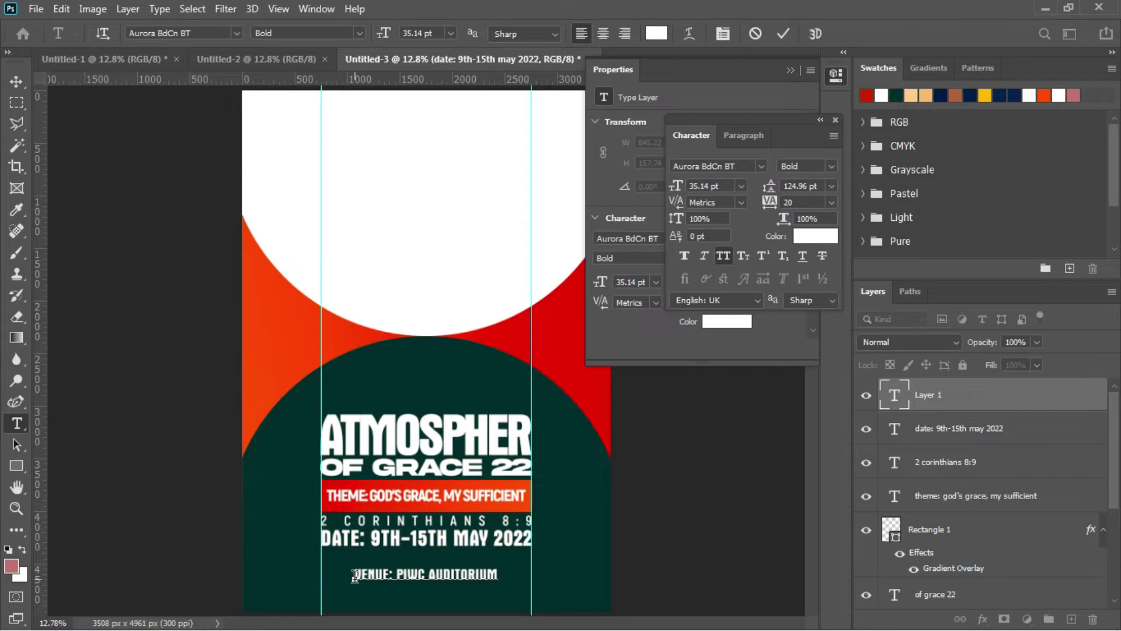
pyautogui.write('() glory temple')
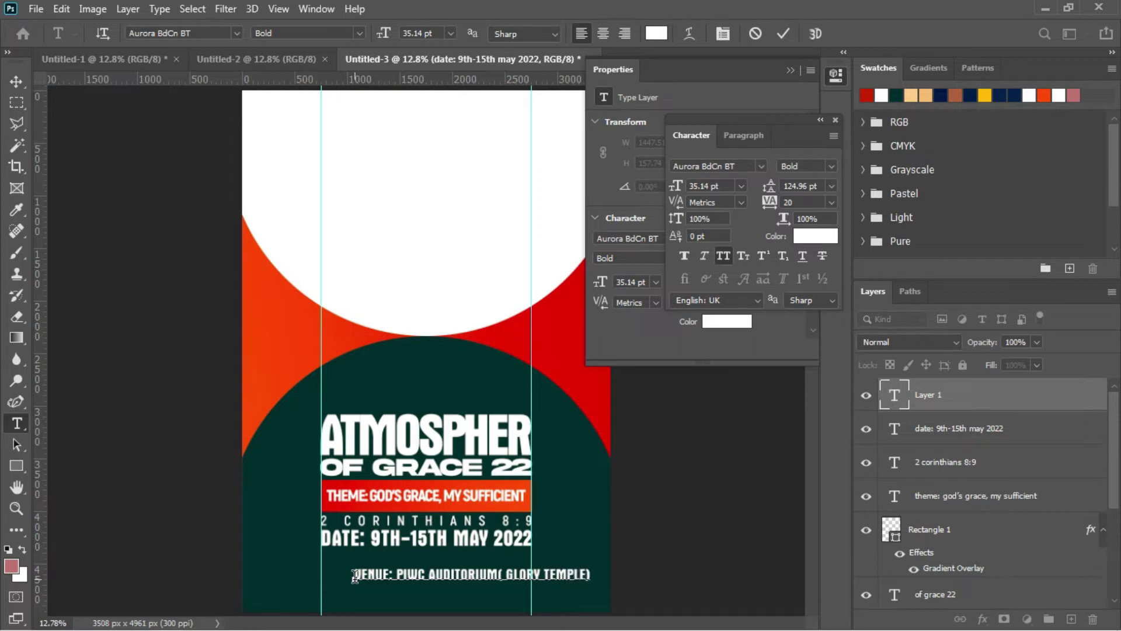
# Step: Set the venue text to Akrobat Black with tracking tightened to -40
pyautogui.hotkey('ctrl', 'a')
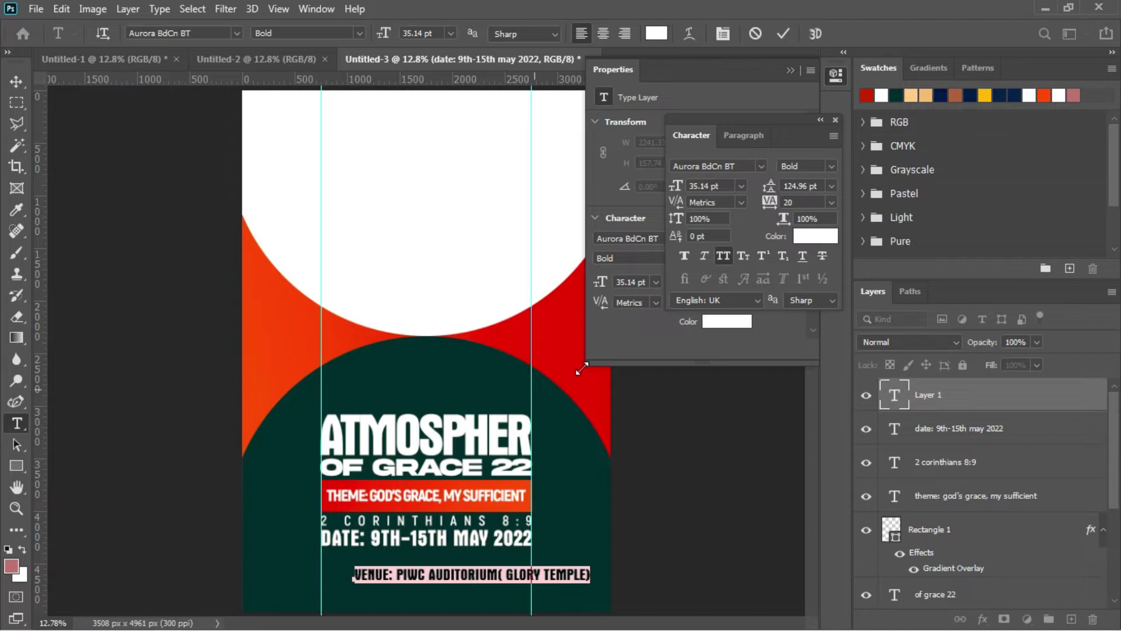
pyautogui.click(761, 166)
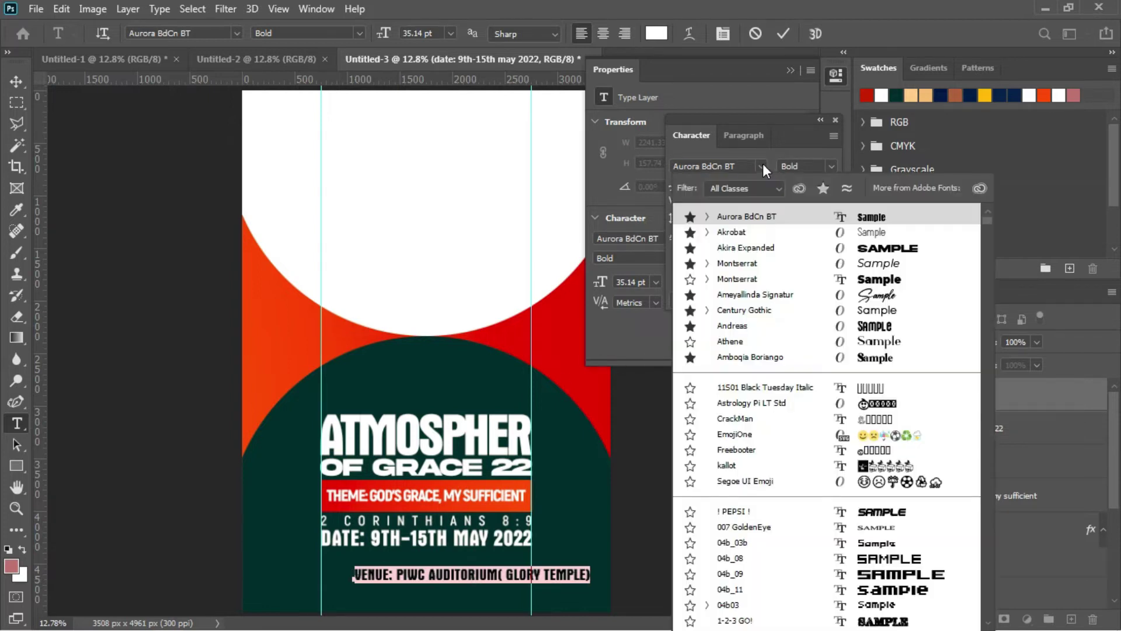
pyautogui.click(755, 233)
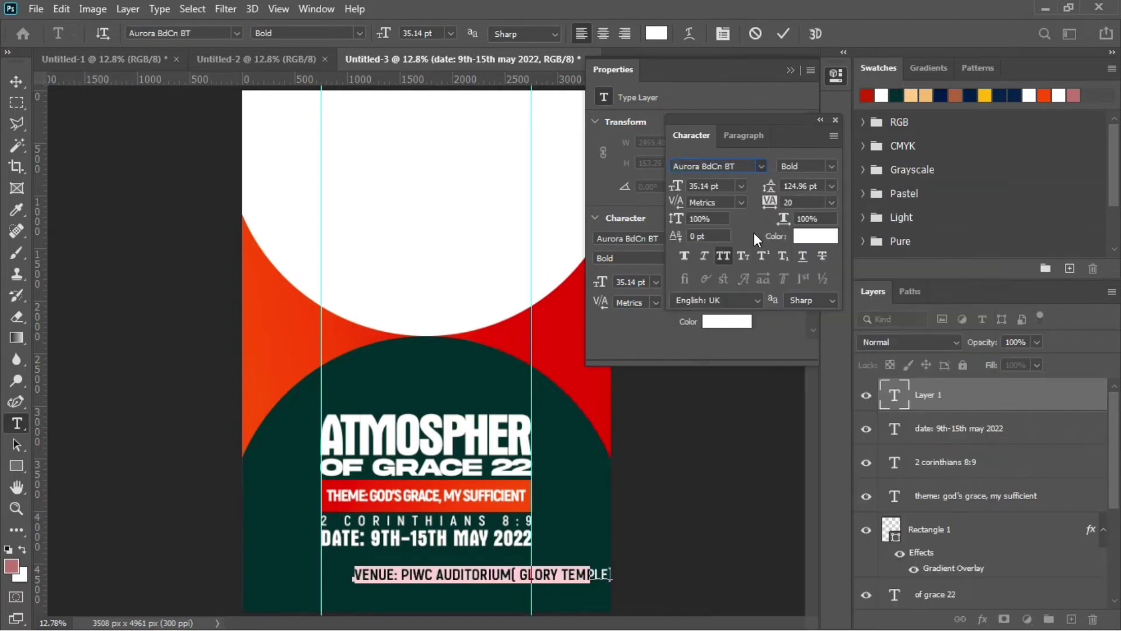
pyautogui.click(830, 167)
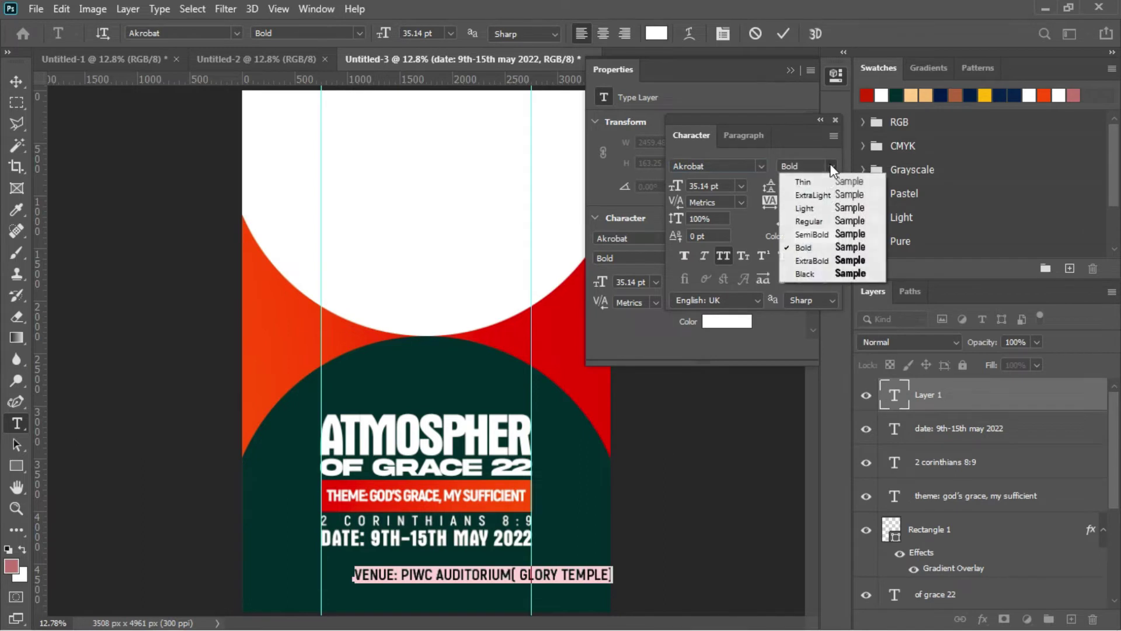
pyautogui.click(811, 272)
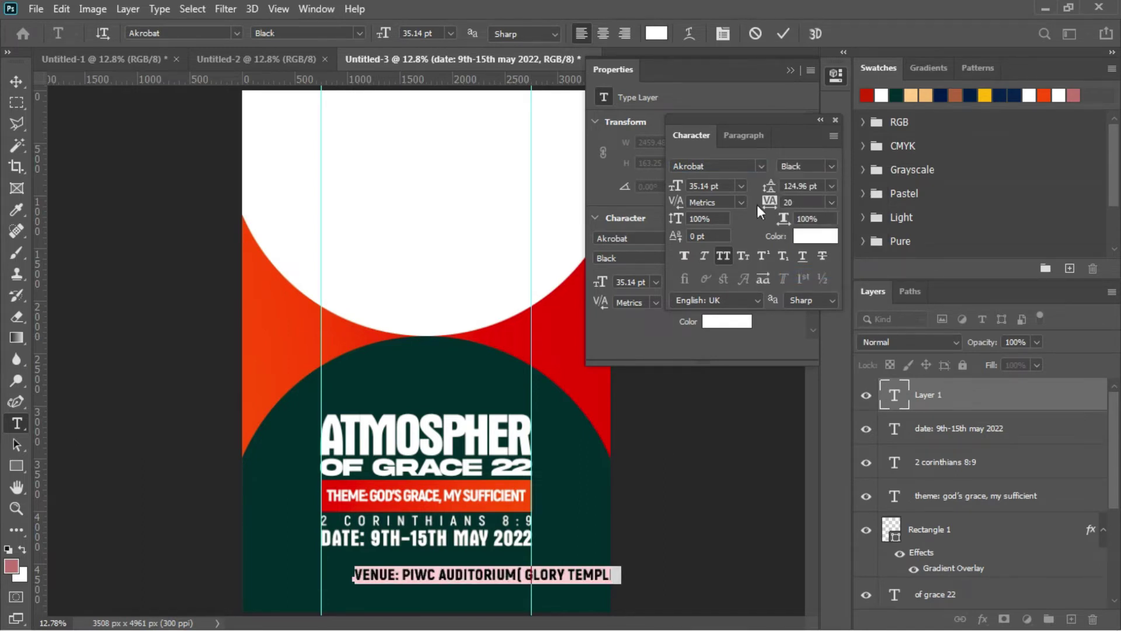
pyautogui.moveTo(772, 207); pyautogui.dragTo(771, 209)
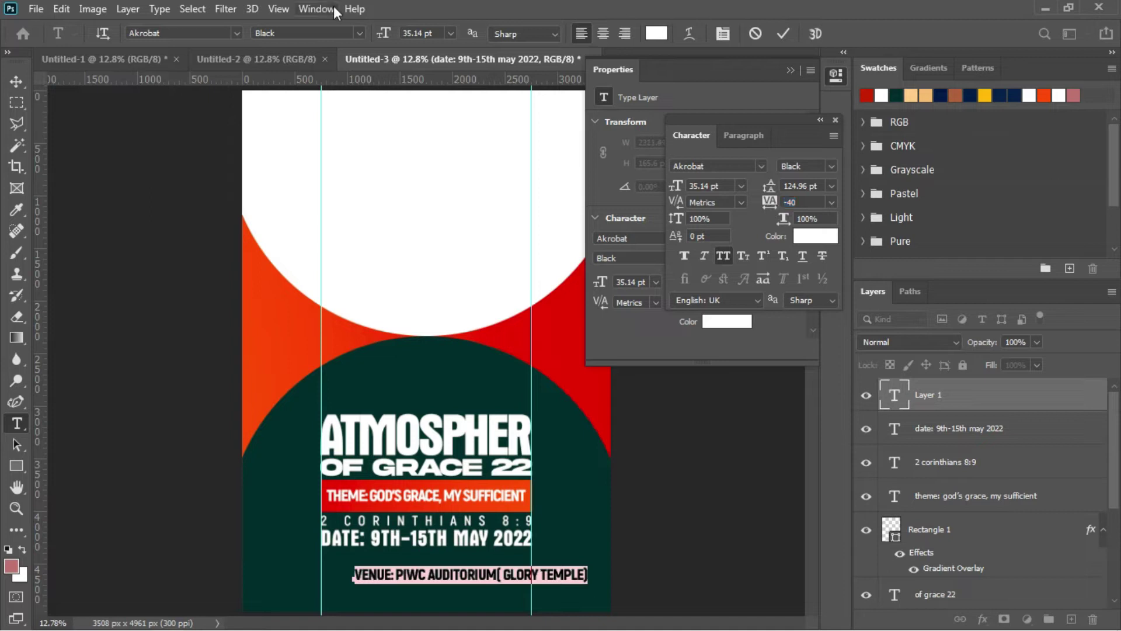
pyautogui.click(17, 81)
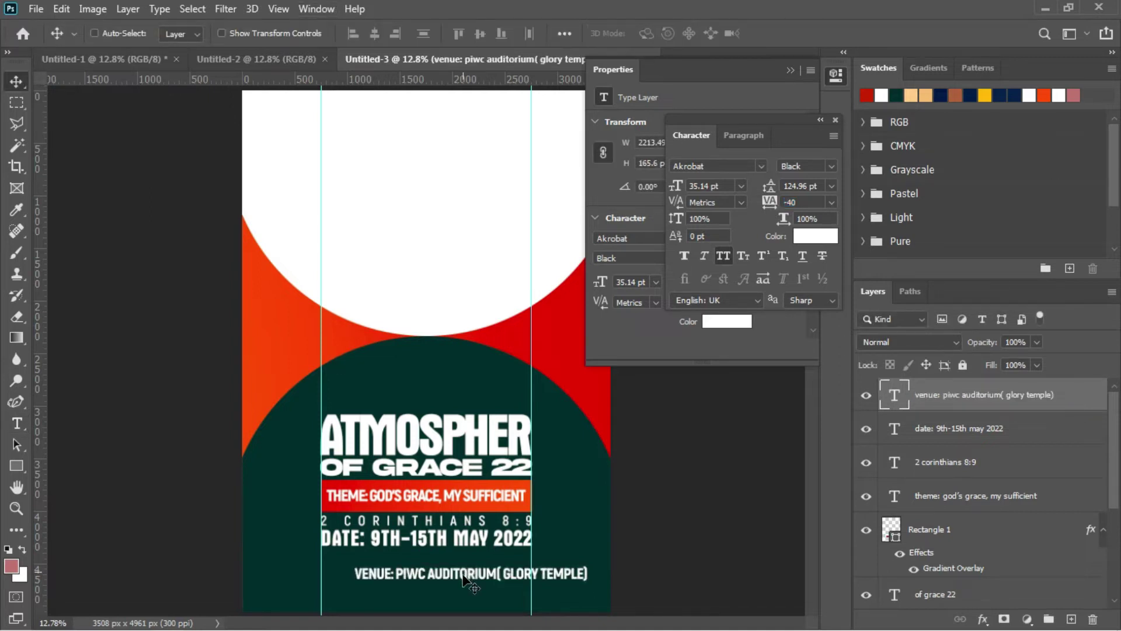
# Step: Move the venue line up under the date and shrink it to fit between the guides
pyautogui.moveTo(460, 581); pyautogui.dragTo(425, 571)
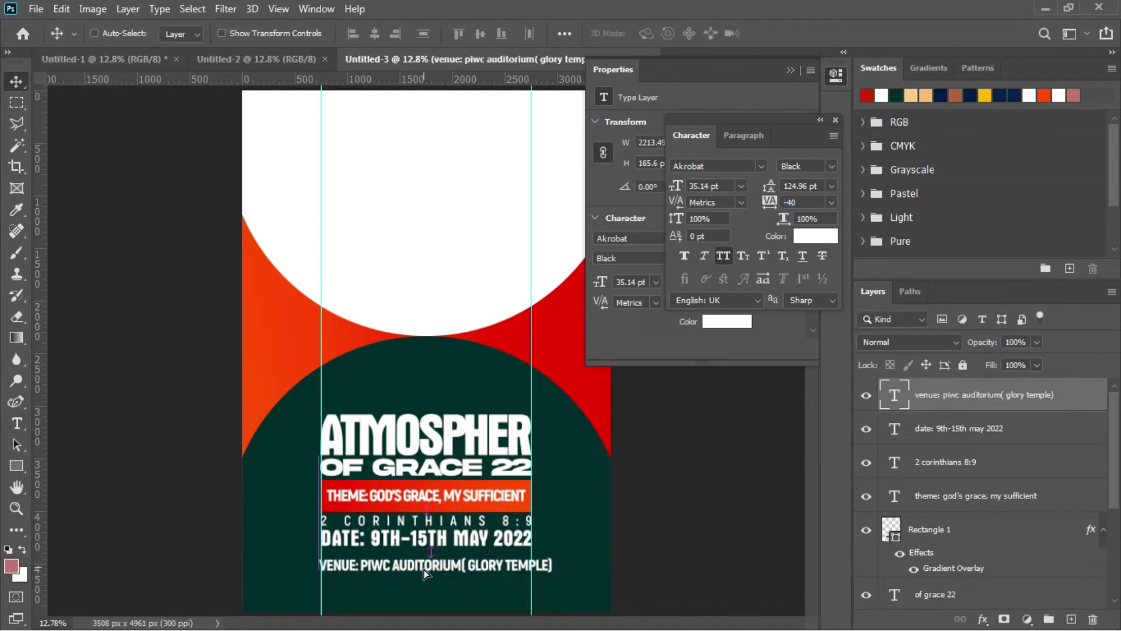
pyautogui.hotkey('ctrl', 't')
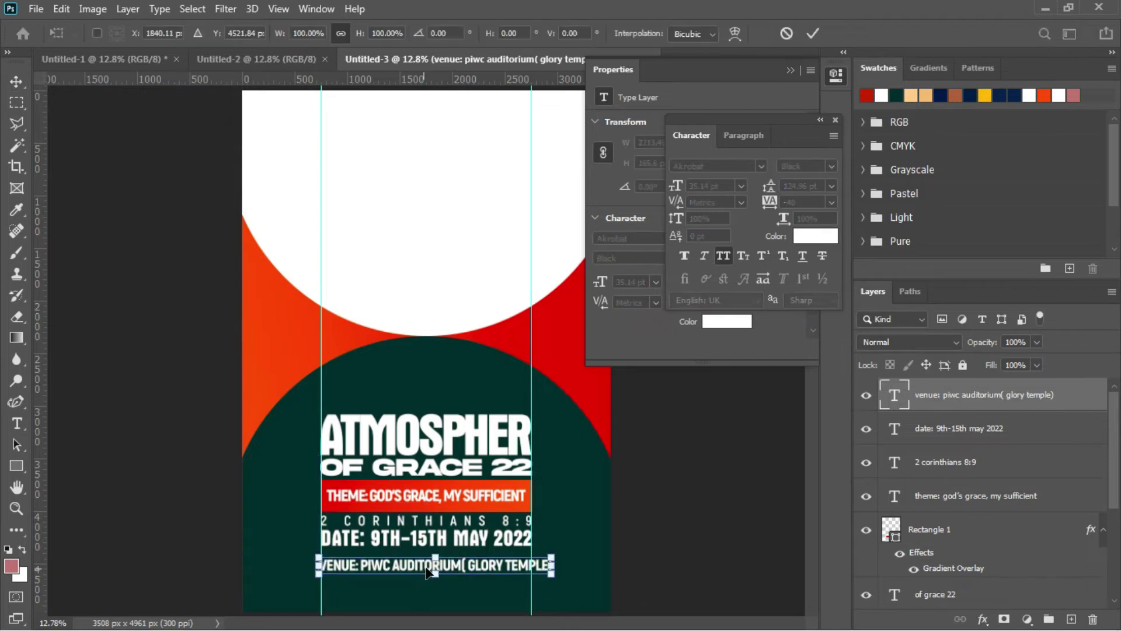
pyautogui.moveTo(552, 555); pyautogui.dragTo(536, 556)
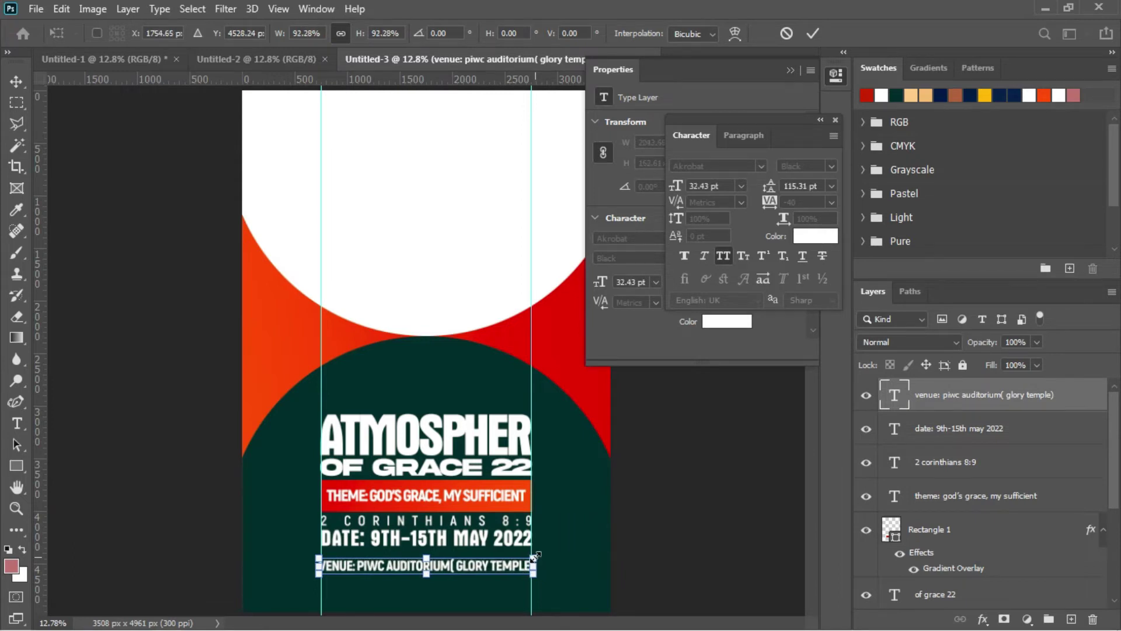
pyautogui.press('Return')
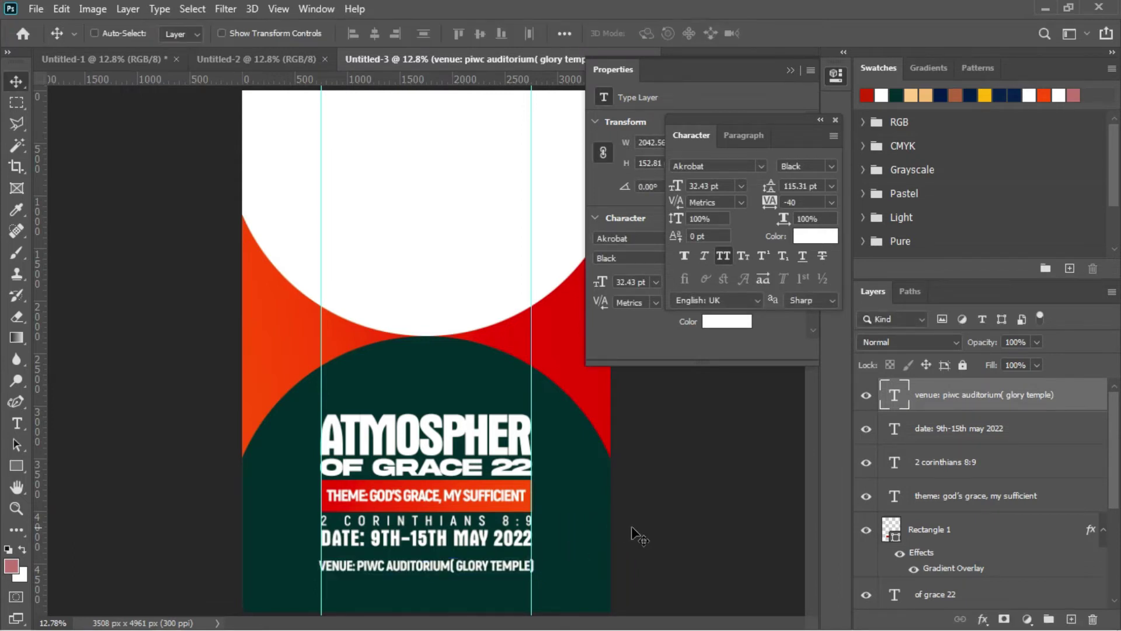
pyautogui.hotkey('ctrl', 't')
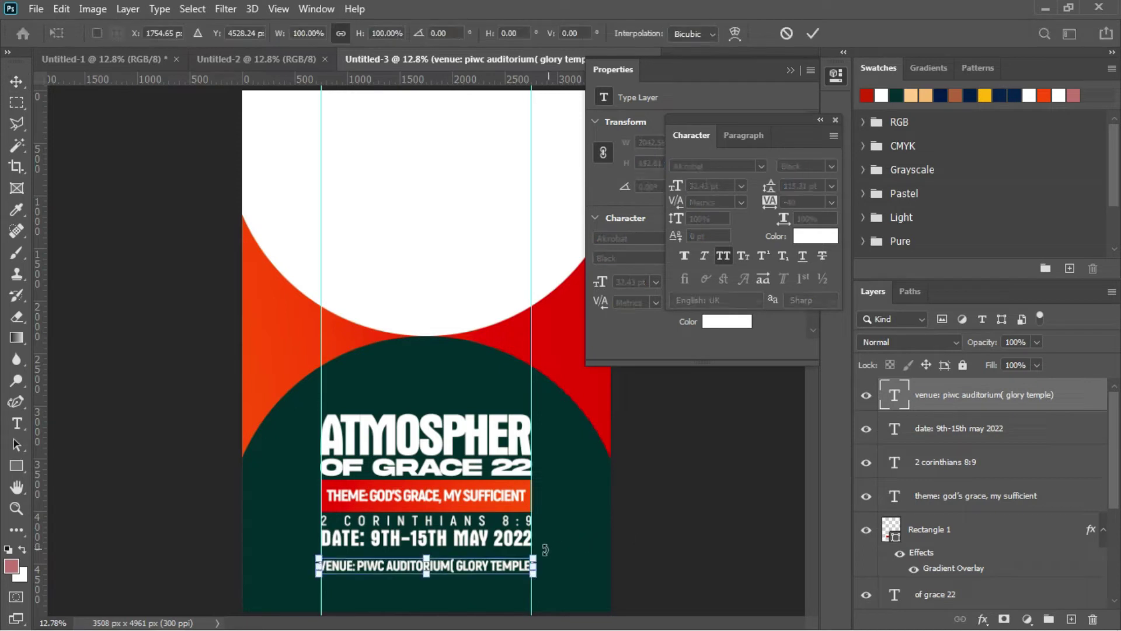
pyautogui.moveTo(533, 556); pyautogui.dragTo(529, 555)
pyautogui.press('Return')
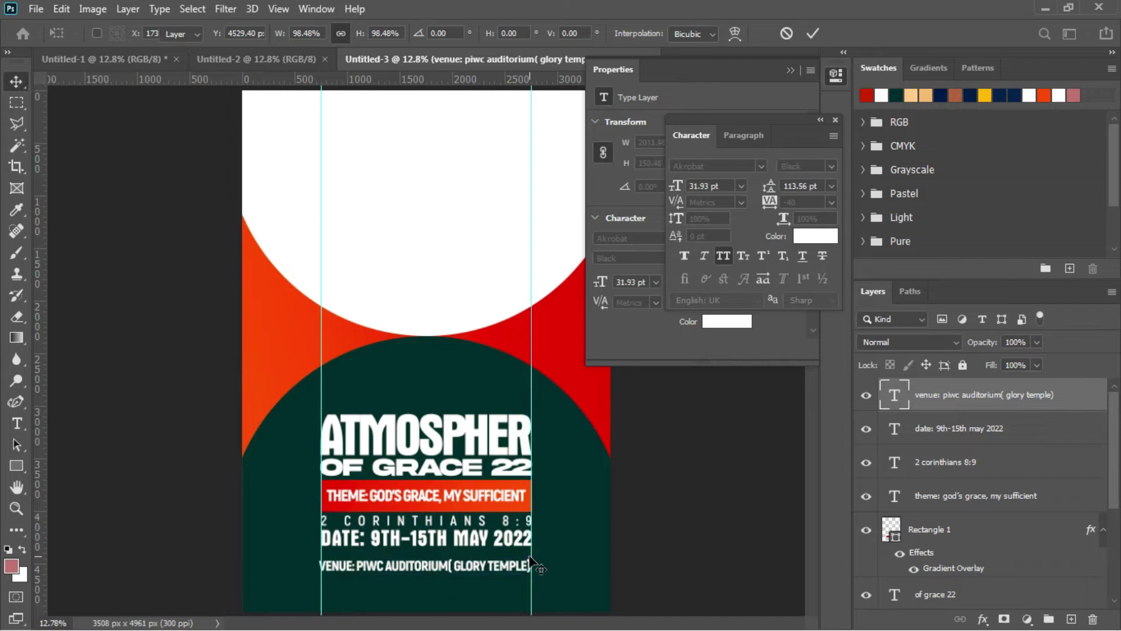
# Step: Nudge the venue line up so it sits tucked right under the date
pyautogui.hotkey('shift', 'Up')
pyautogui.hotkey('shift', 'Up')
pyautogui.hotkey('shift', 'Up')
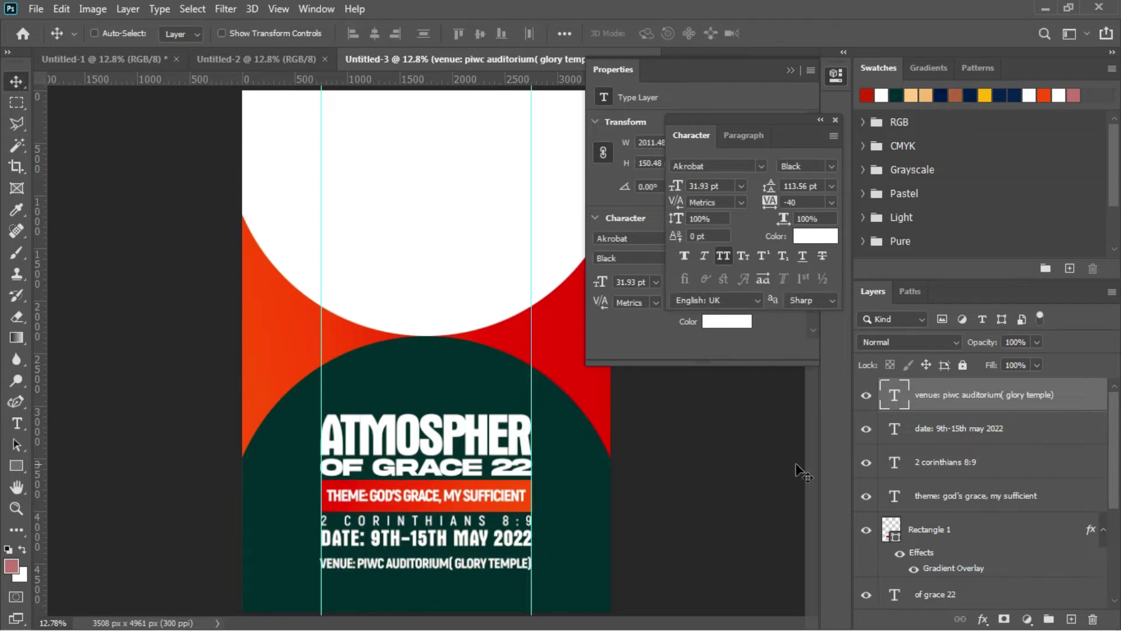
pyautogui.hotkey('shift', 'Up')
pyautogui.hotkey('shift', 'Up')
pyautogui.hotkey('shift', 'Up')
pyautogui.hotkey('shift', 'Up')
pyautogui.hotkey('shift', 'Up')
pyautogui.hotkey('shift', 'Up')
pyautogui.hotkey('shift', 'Up')
pyautogui.hotkey('shift', 'Up')
pyautogui.hotkey('shift', 'Up')
pyautogui.hotkey('shift', 'Up')
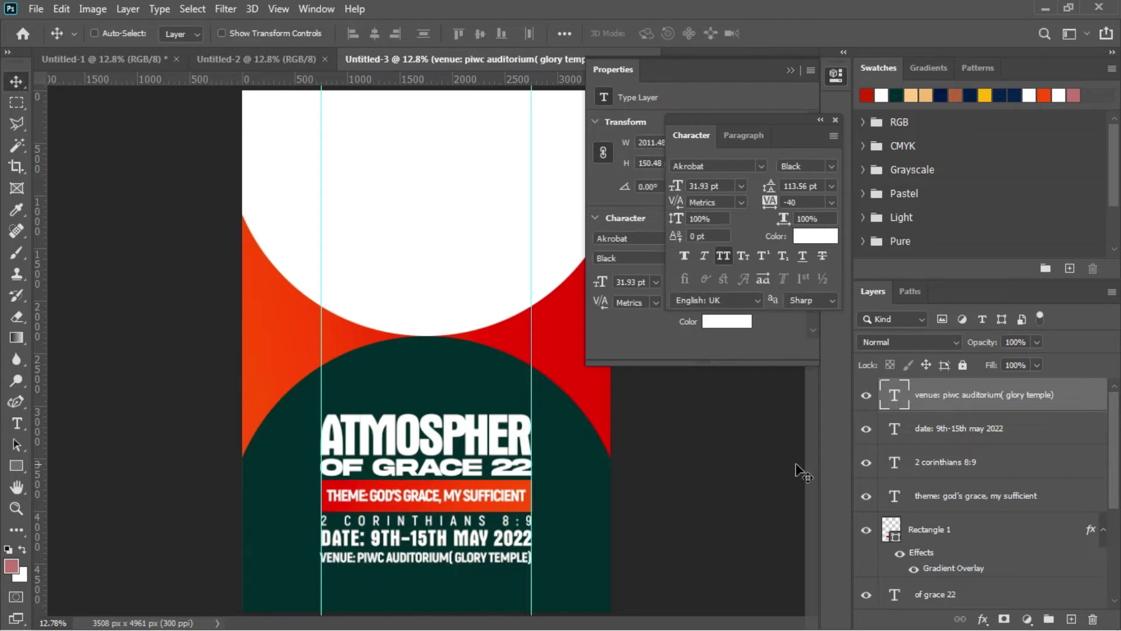
pyautogui.hotkey('shift', 'Up')
pyautogui.hotkey('shift', 'Up')
pyautogui.hotkey('shift', 'Up')
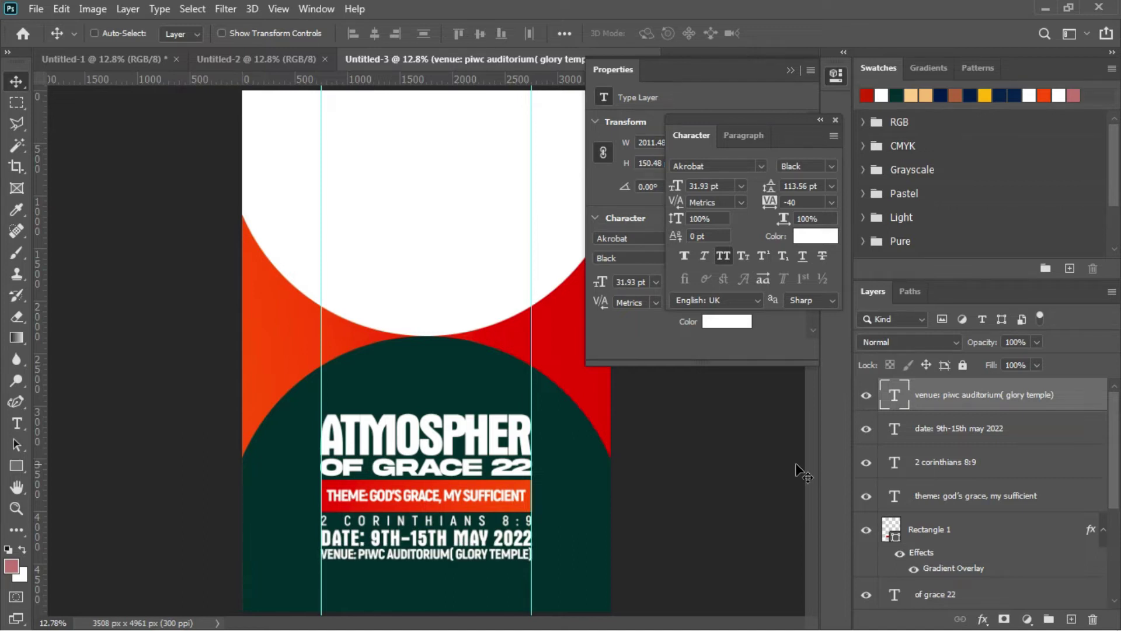
pyautogui.hotkey('shift', 'Down')
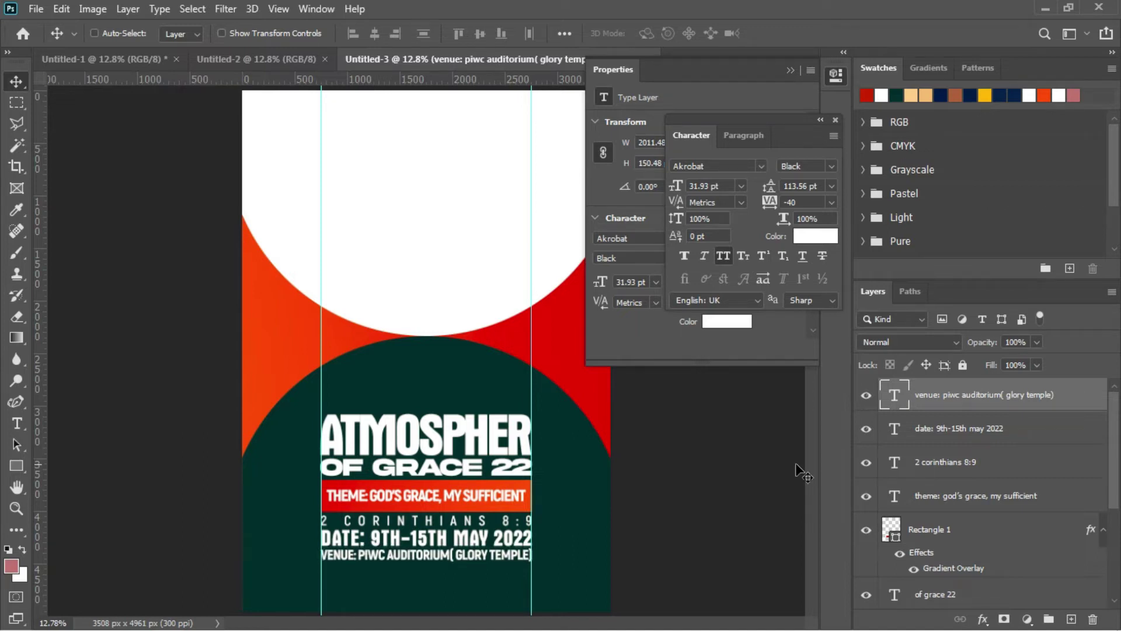
pyautogui.hotkey('shift', 'Up')
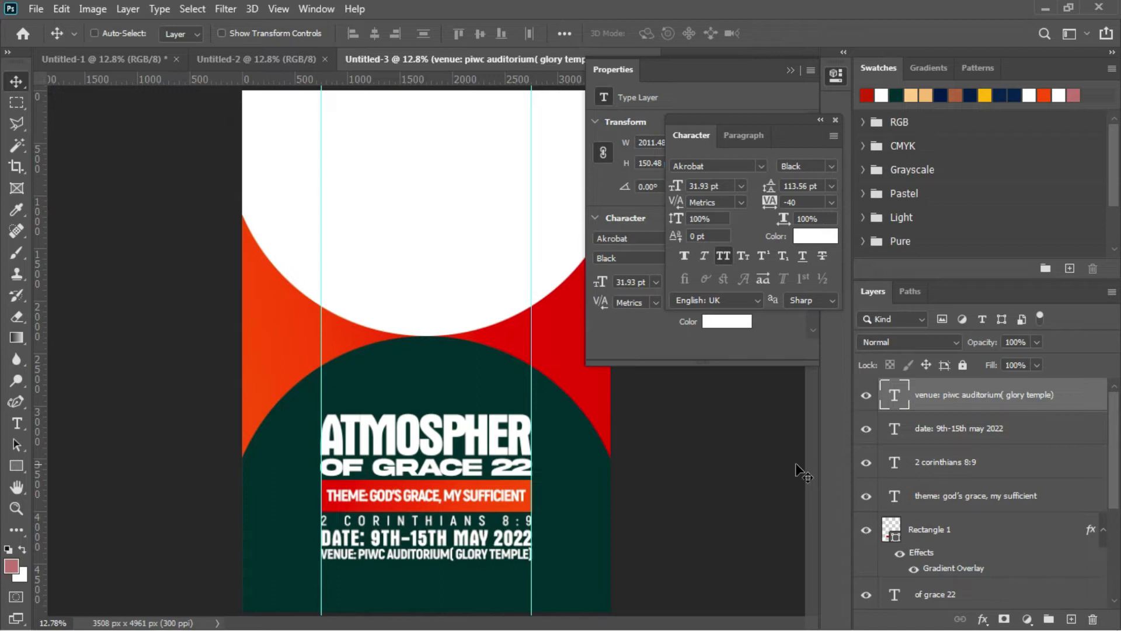
pyautogui.moveTo(10, 471); pyautogui.dragTo(47, 473)
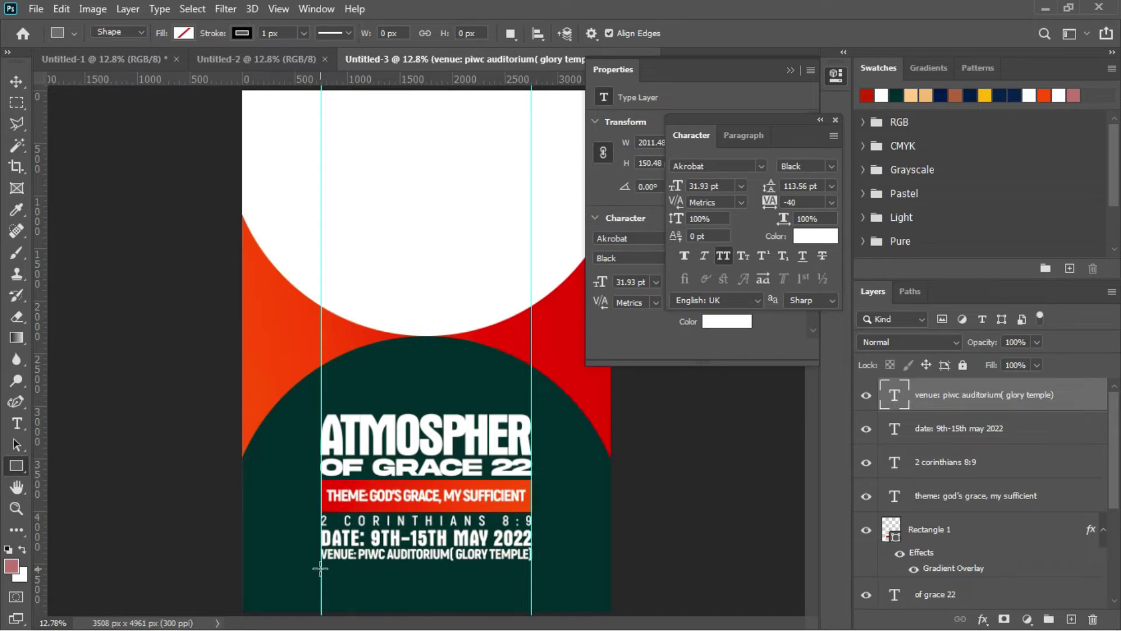
# Step: Draw a wide white-filled rectangle bar below the venue line
pyautogui.moveTo(320, 567); pyautogui.dragTo(531, 595)
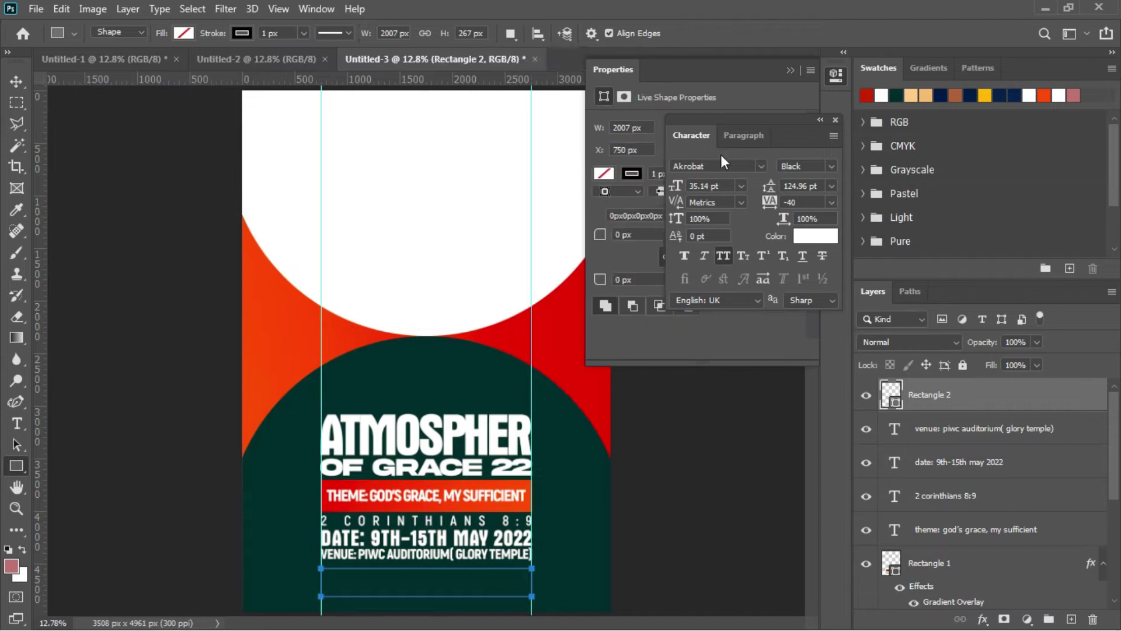
pyautogui.click(632, 174)
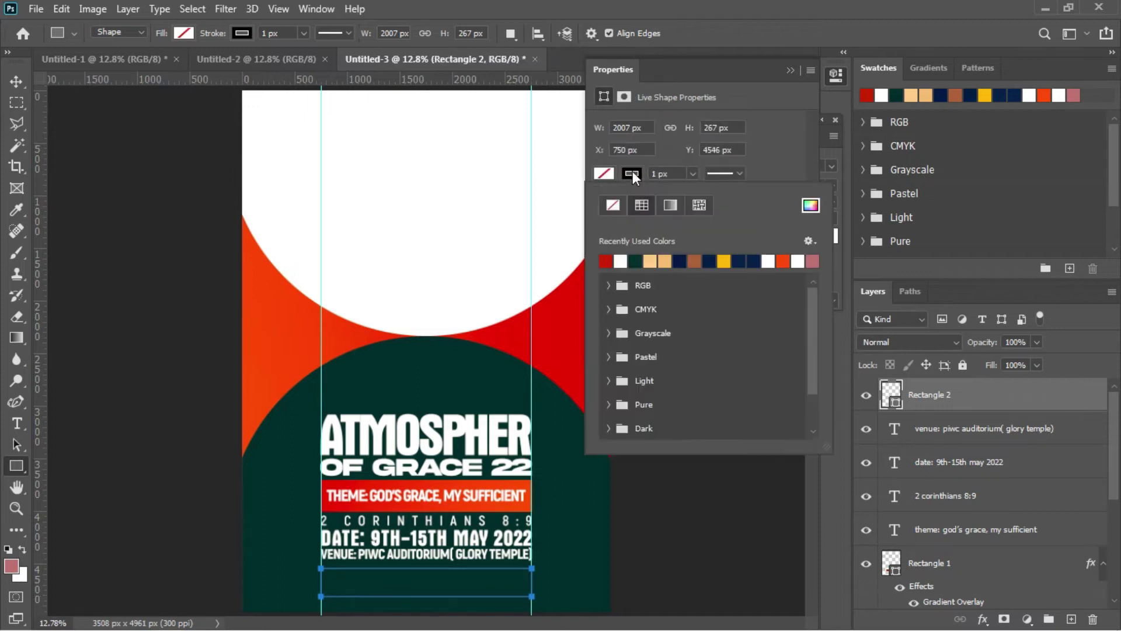
pyautogui.click(611, 173)
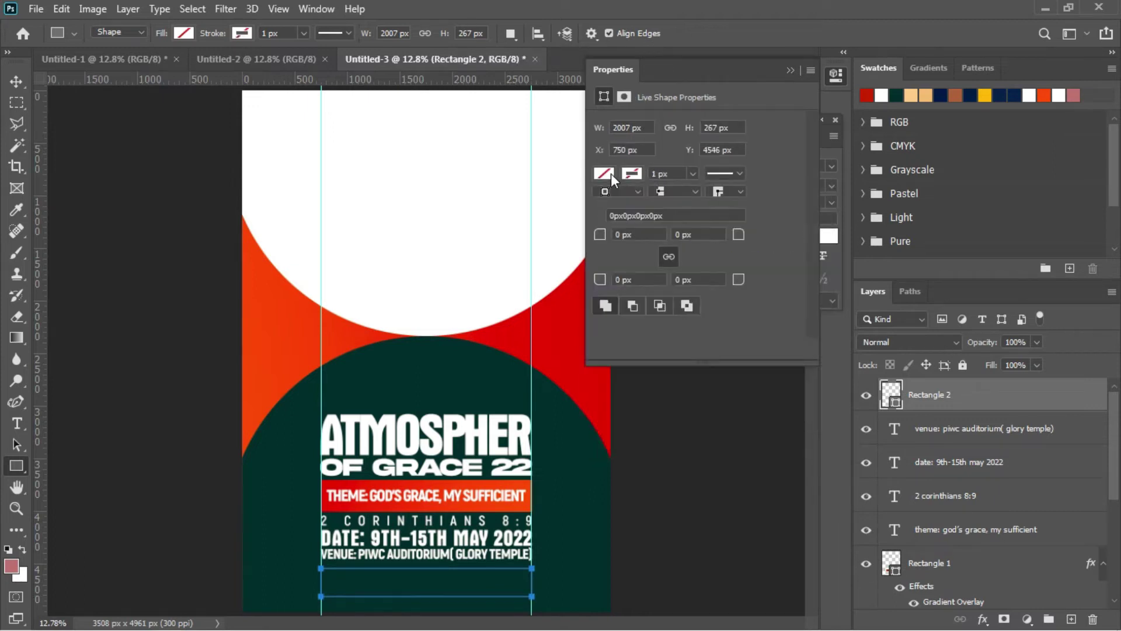
pyautogui.click(622, 264)
pyautogui.click(623, 265)
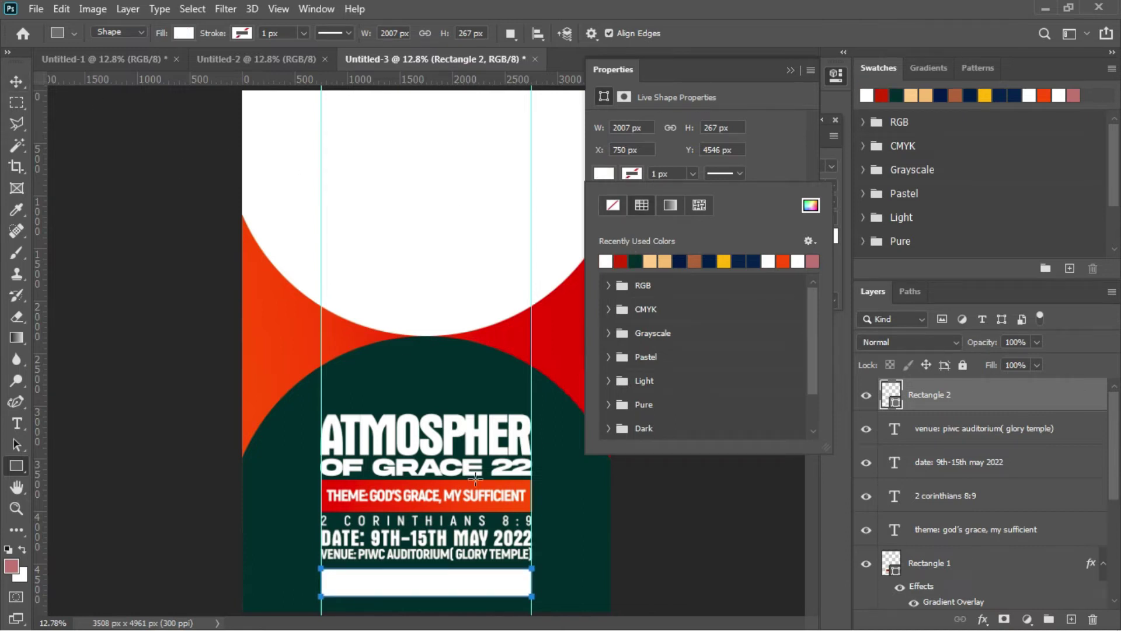
pyautogui.click(411, 397)
# Step: Nudge the white bar with the arrow keys until its Y position is 4510 px
pyautogui.press('v')
pyautogui.press('Up')
pyautogui.press('Up')
pyautogui.press('Up')
pyautogui.press('Up')
pyautogui.press('Up')
pyautogui.press('Up')
pyautogui.press('Up')
pyautogui.press('Up')
pyautogui.press('Up')
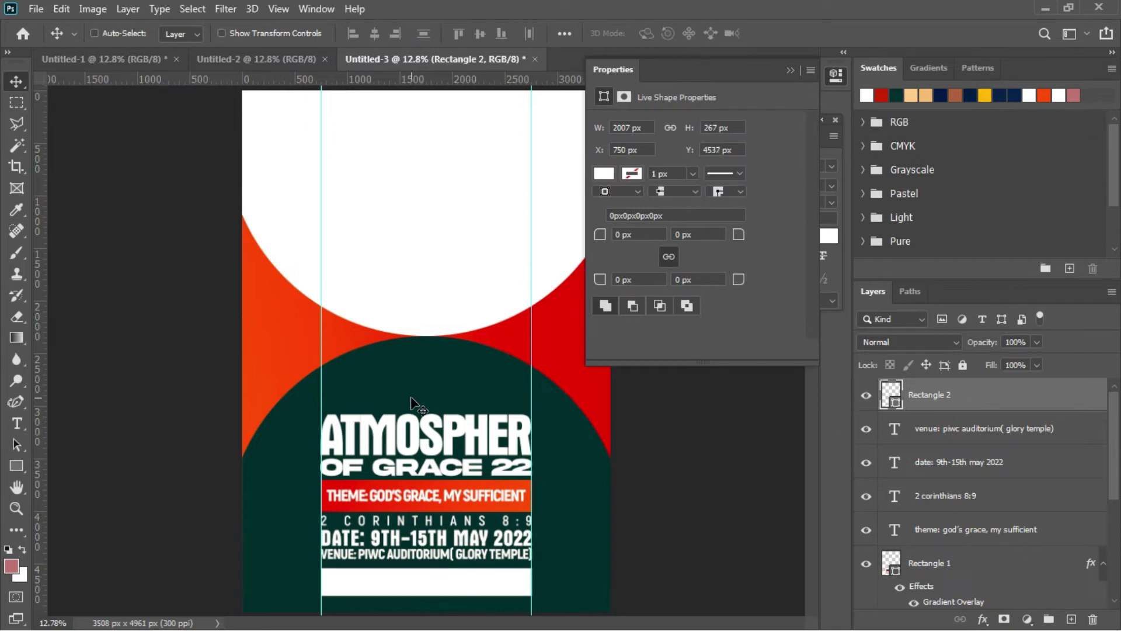
pyautogui.press('Up')
pyautogui.press('Up')
pyautogui.press('Up')
pyautogui.press('Up')
pyautogui.press('Up')
pyautogui.press('Up')
pyautogui.press('Up')
pyautogui.press('Up')
pyautogui.press('Up')
pyautogui.press('Up')
pyautogui.press('Up')
pyautogui.press('Up')
pyautogui.press('Up')
pyautogui.press('Up')
pyautogui.press('Up')
pyautogui.press('Up')
pyautogui.press('Up')
pyautogui.press('Up')
pyautogui.press('Up')
pyautogui.press('Up')
pyautogui.press('Up')
pyautogui.press('Up')
pyautogui.press('Up')
pyautogui.press('Up')
pyautogui.press('Up')
pyautogui.press('Up')
pyautogui.press('Up')
pyautogui.press('Up')
pyautogui.press('Up')
pyautogui.press('Up')
pyautogui.press('Up')
pyautogui.press('Up')
pyautogui.press('Up')
pyautogui.press('Up')
pyautogui.press('Up')
pyautogui.press('Up')
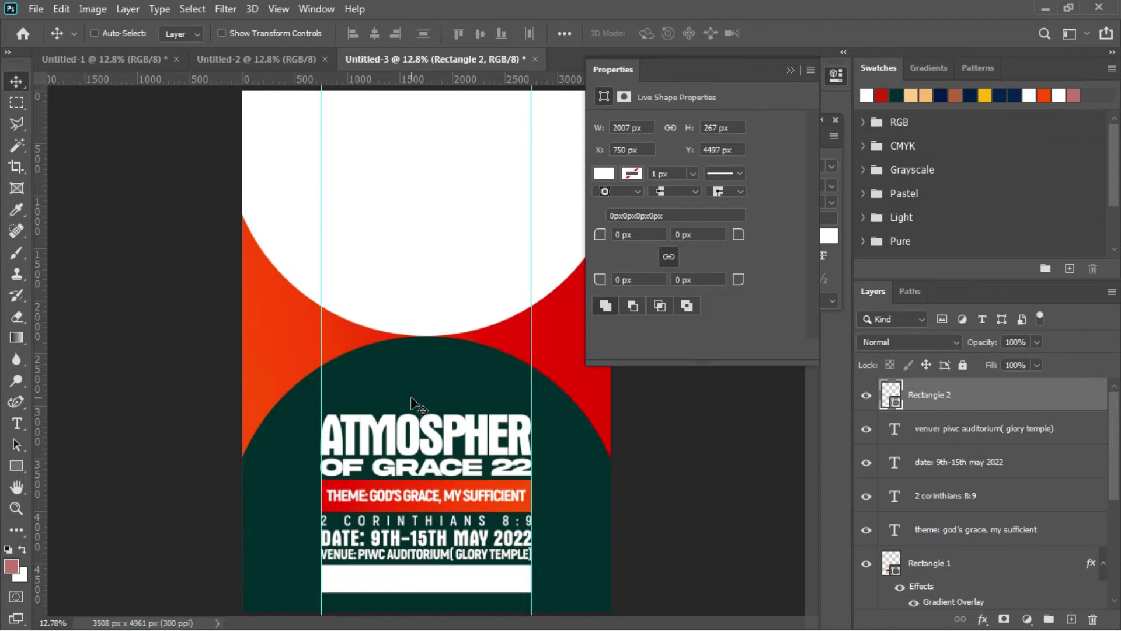
pyautogui.press('Up')
pyautogui.press('Down')
pyautogui.press('Down')
pyautogui.press('Down')
pyautogui.press('Down')
pyautogui.press('Down')
pyautogui.press('Down')
pyautogui.press('Down')
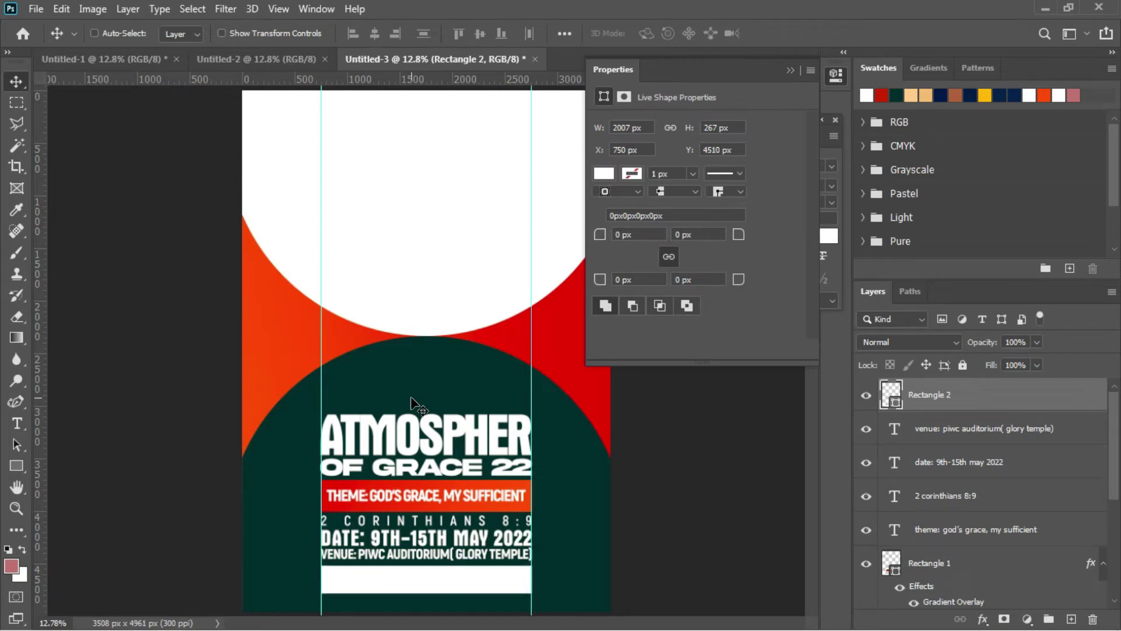
# Step: Add a text layer reading 'MAY HIS GRACE BE SUFFICIENT' above the dark circle
pyautogui.press('t')
pyautogui.click(366, 374)
pyautogui.write('MAY')
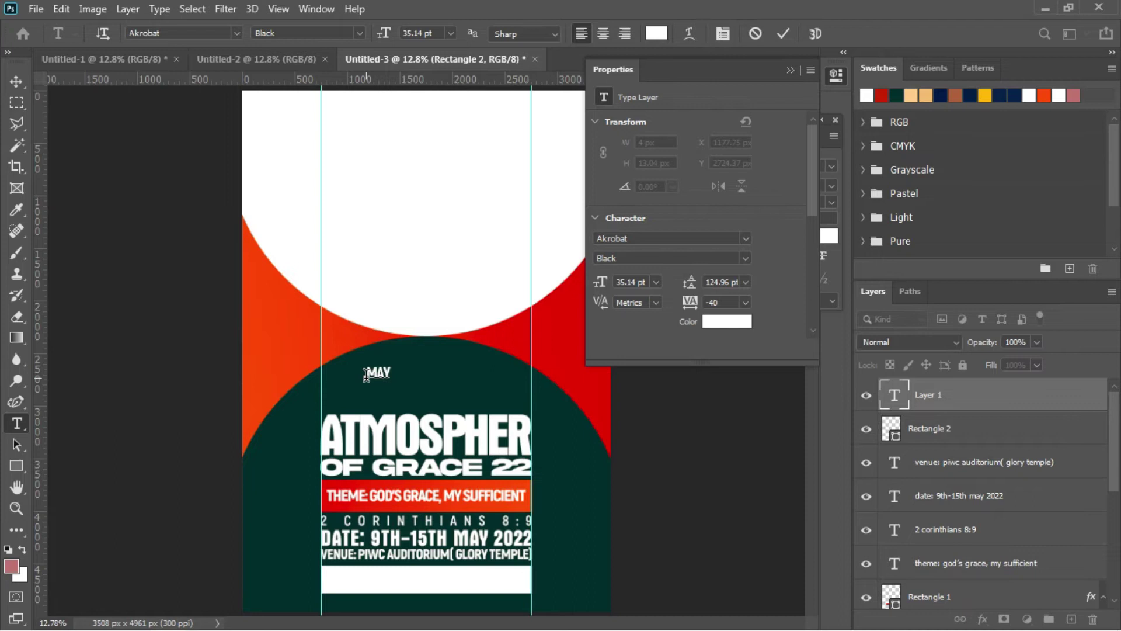
pyautogui.write(' HIS GRACE')
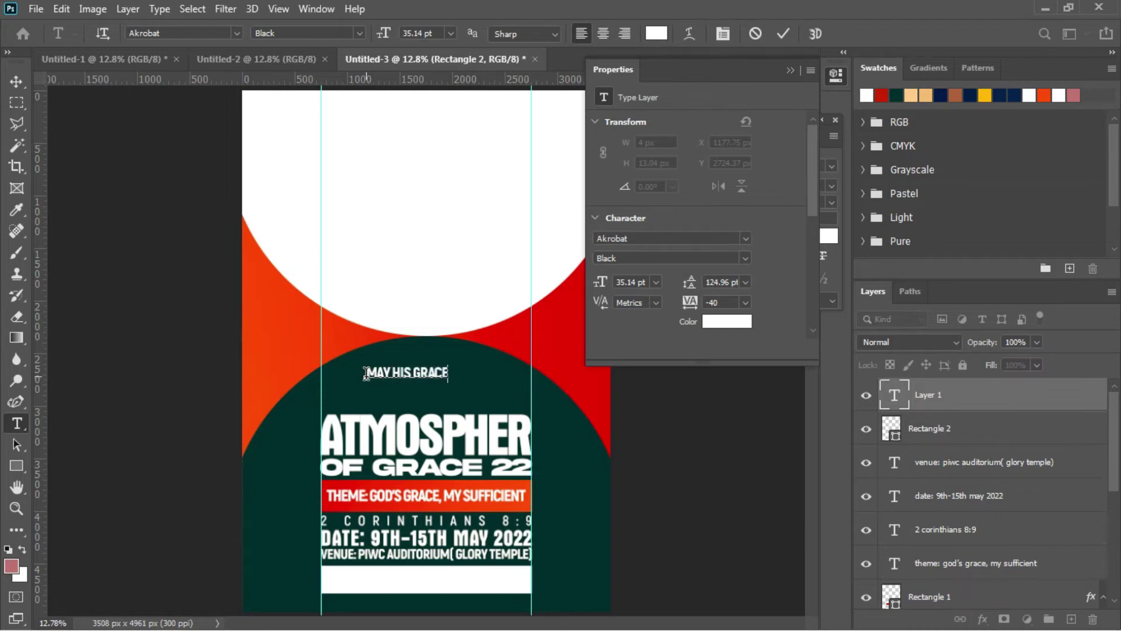
pyautogui.write(' BE SUFFICIENT')
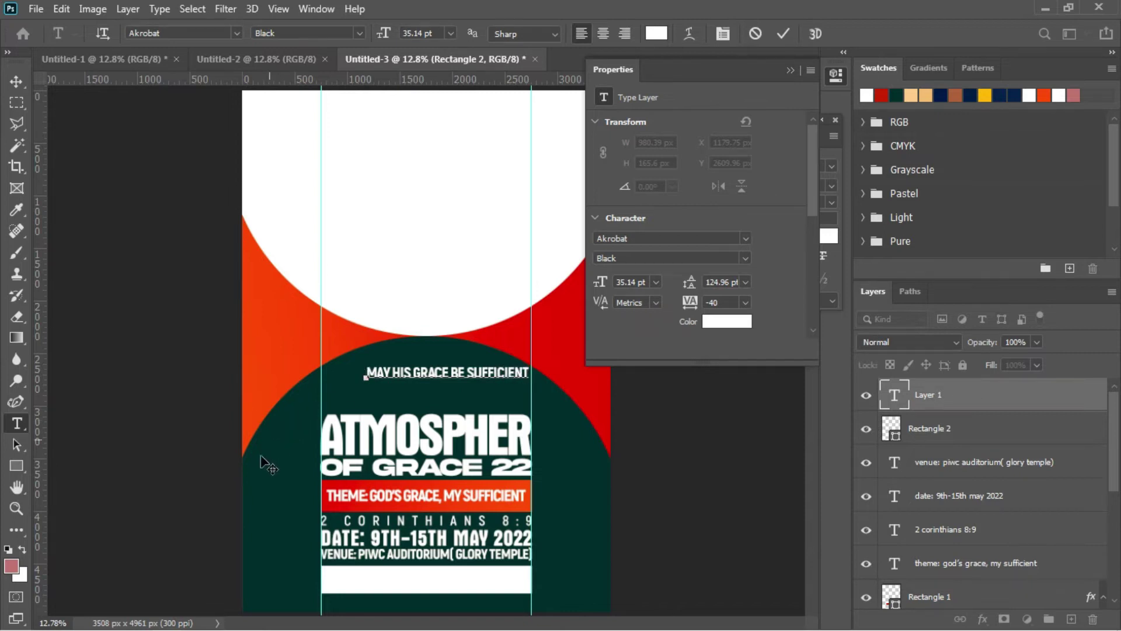
# Step: Set the text to Aurora BdCn BT at 40.14 pt and move it onto the white bar
pyautogui.hotkey('ctrl', 'a')
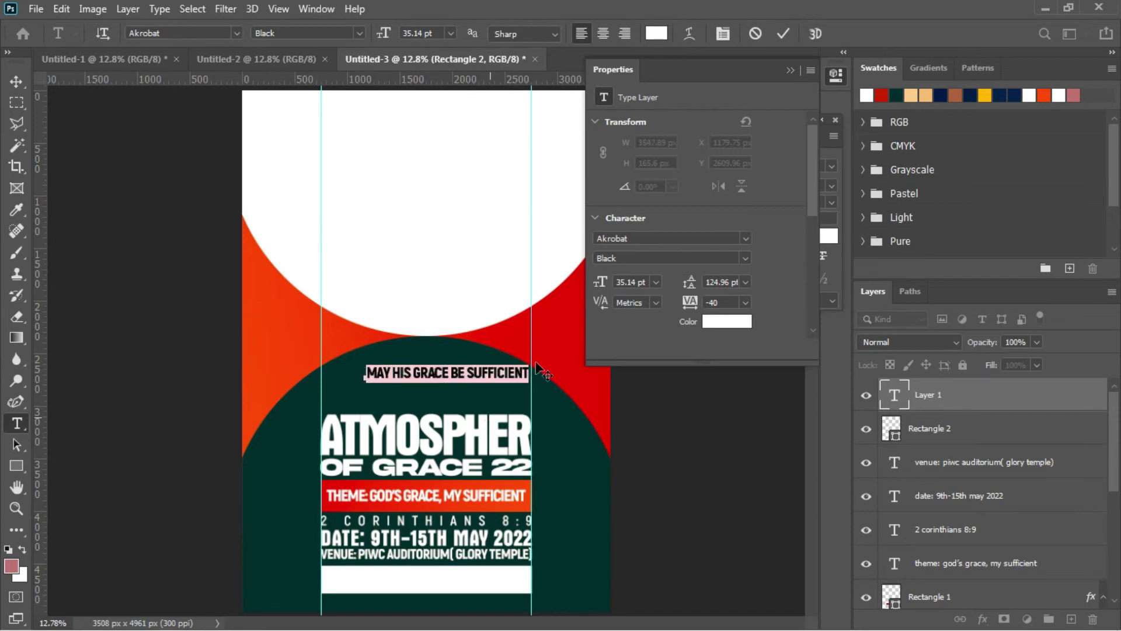
pyautogui.click(795, 68)
pyautogui.click(761, 167)
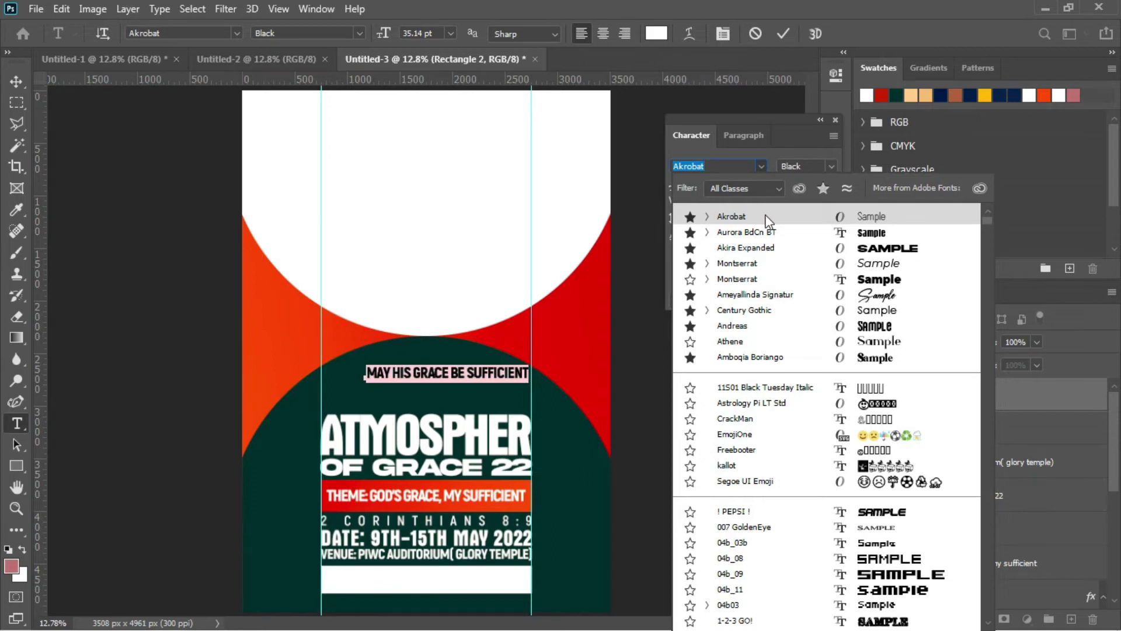
pyautogui.click(764, 231)
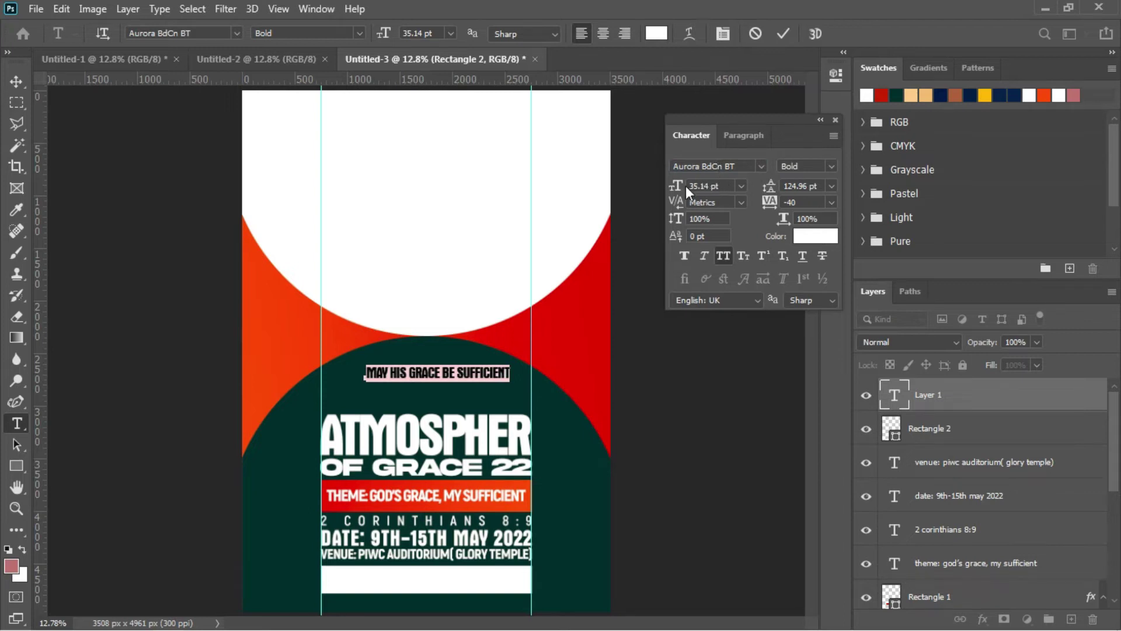
pyautogui.moveTo(684, 187); pyautogui.dragTo(688, 190)
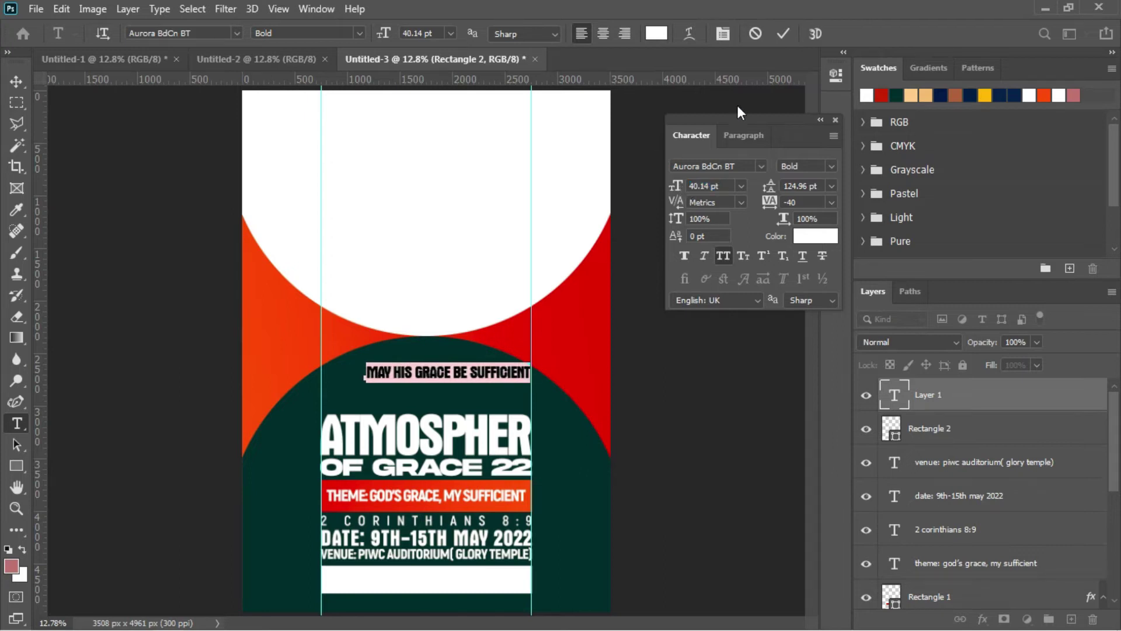
pyautogui.click(783, 35)
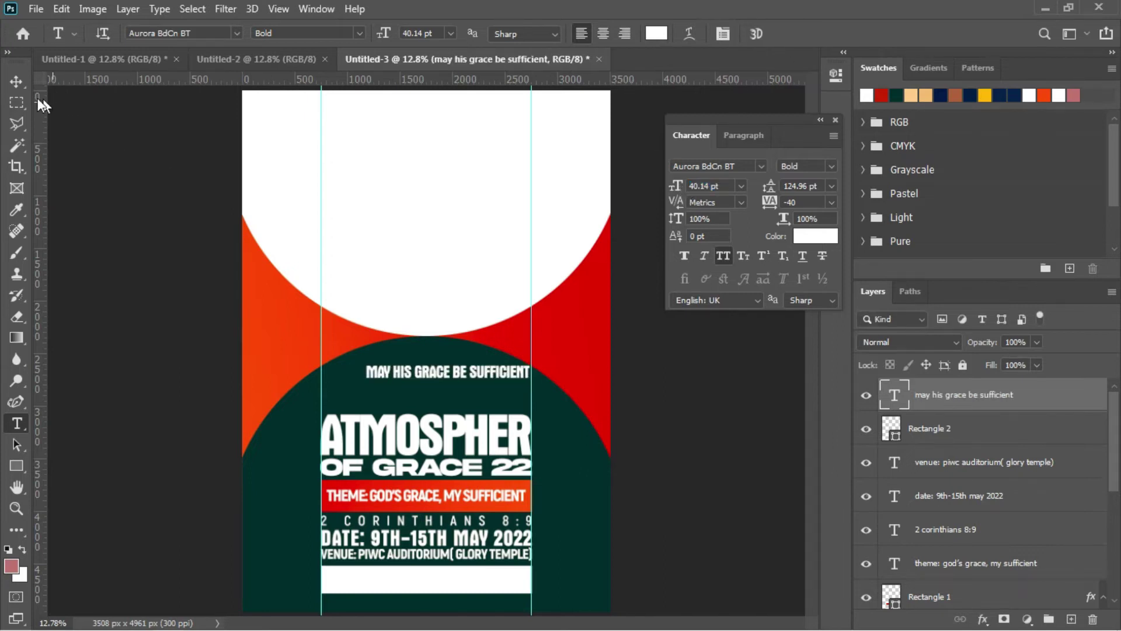
pyautogui.click(16, 81)
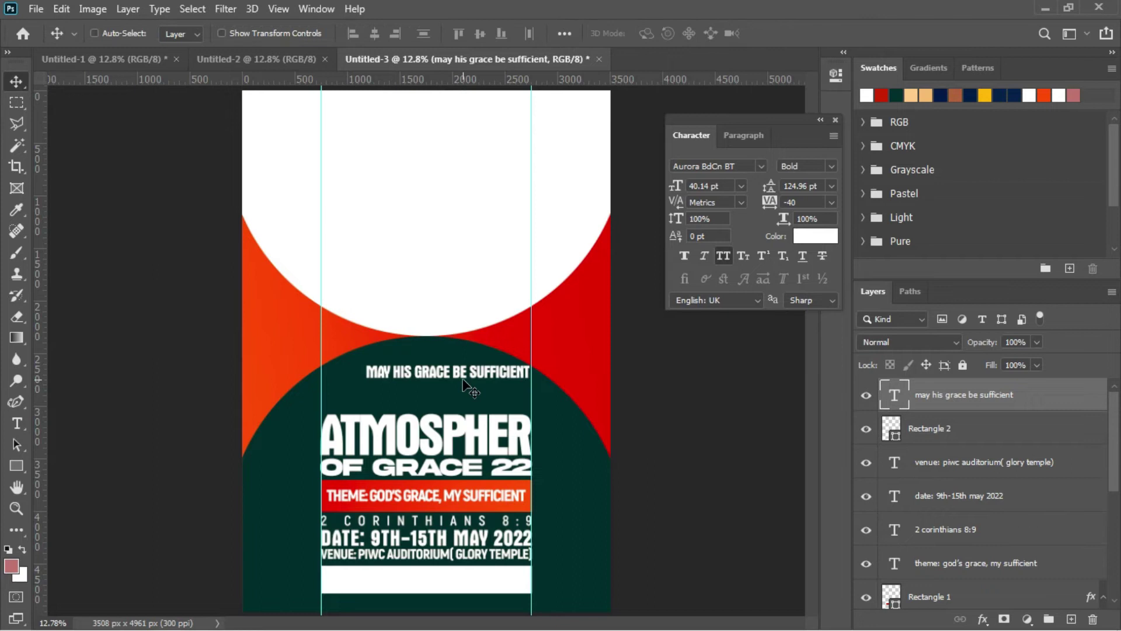
pyautogui.moveTo(457, 384); pyautogui.dragTo(432, 587)
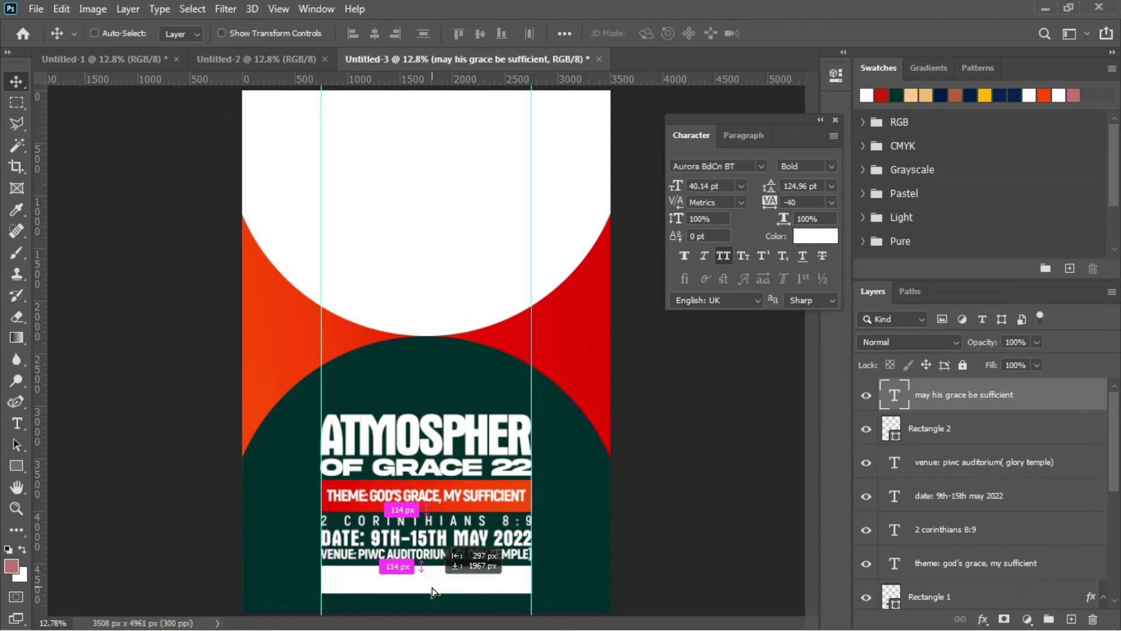
# Step: Colour the bottom text with the circle's dark green, 082a29
pyautogui.doubleClick(899, 399)
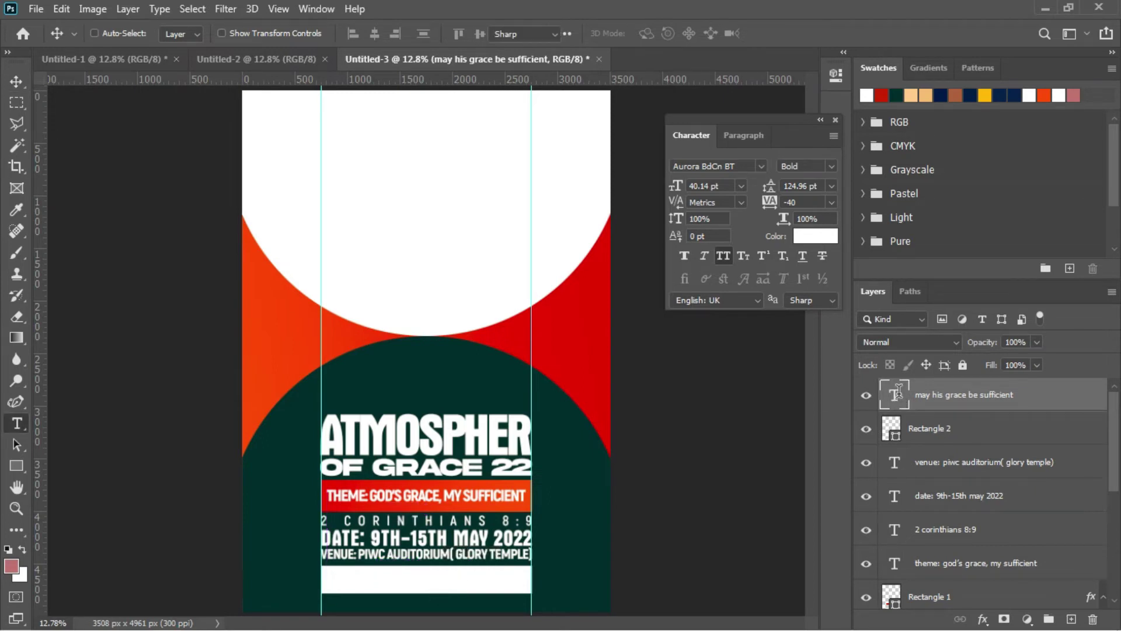
pyautogui.click(822, 235)
pyautogui.click(587, 450)
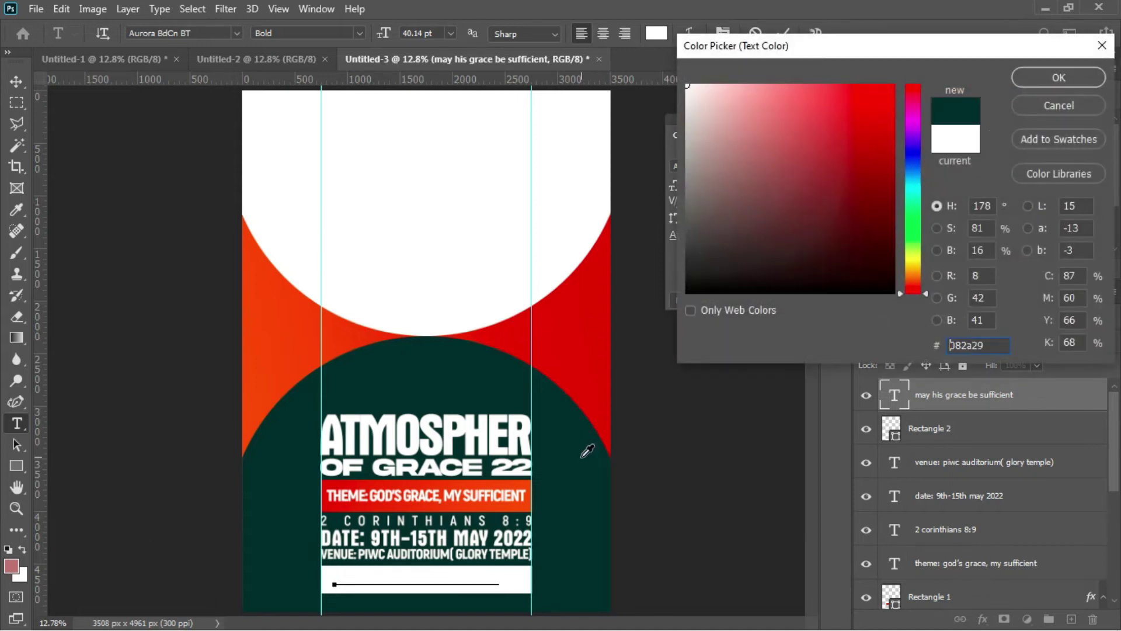
pyautogui.press('Return')
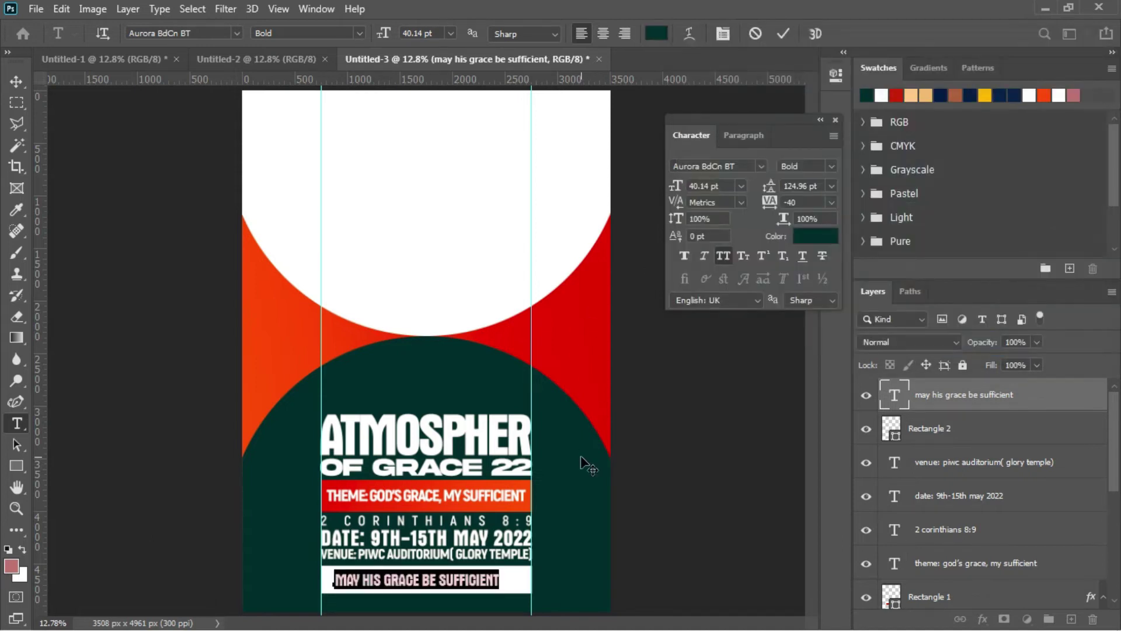
pyautogui.click(16, 81)
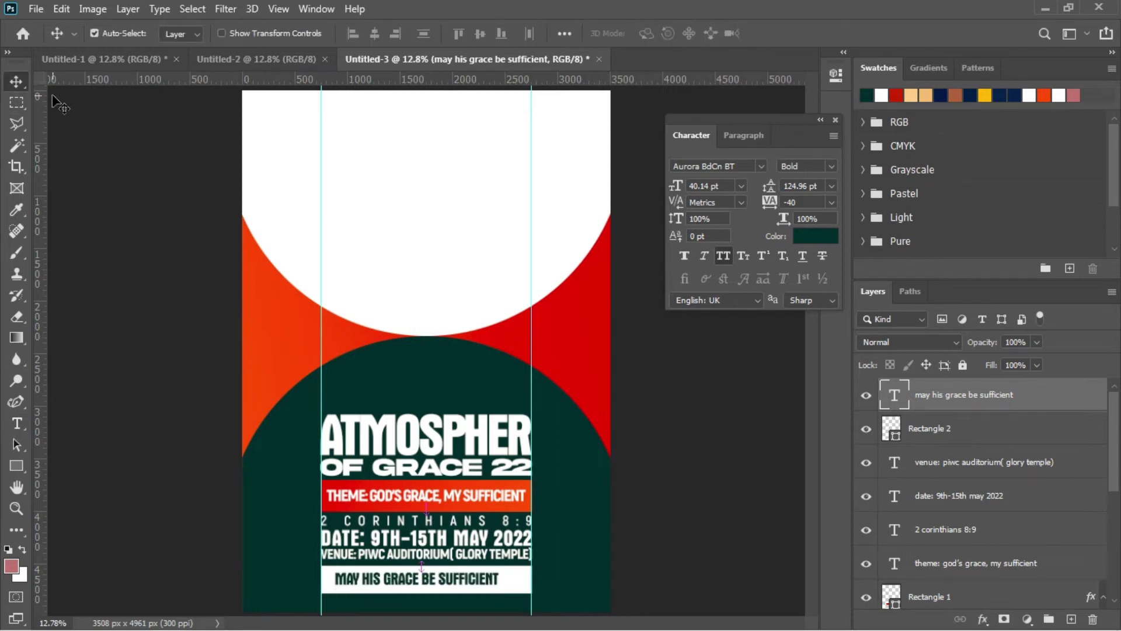
# Step: Enlarge the bottom text to 46.54 pt and centre it horizontally on the white bar
pyautogui.hotkey('ctrl', 't')
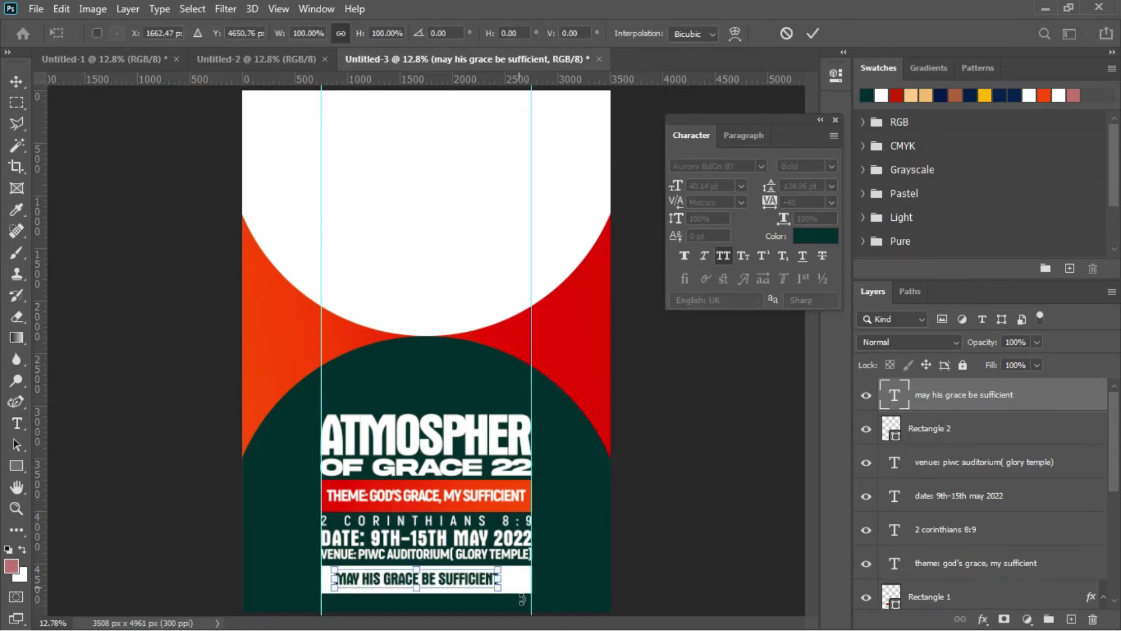
pyautogui.moveTo(500, 590); pyautogui.dragTo(529, 602)
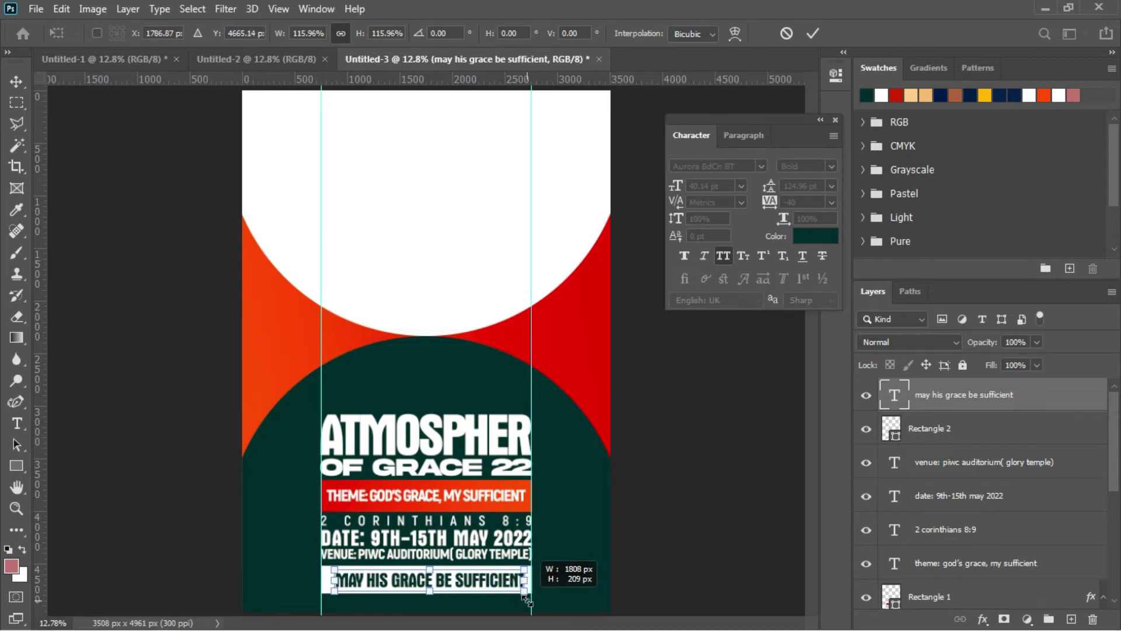
pyautogui.press('Return')
pyautogui.hotkey('shift', 'Left')
pyautogui.hotkey('shift', 'Left')
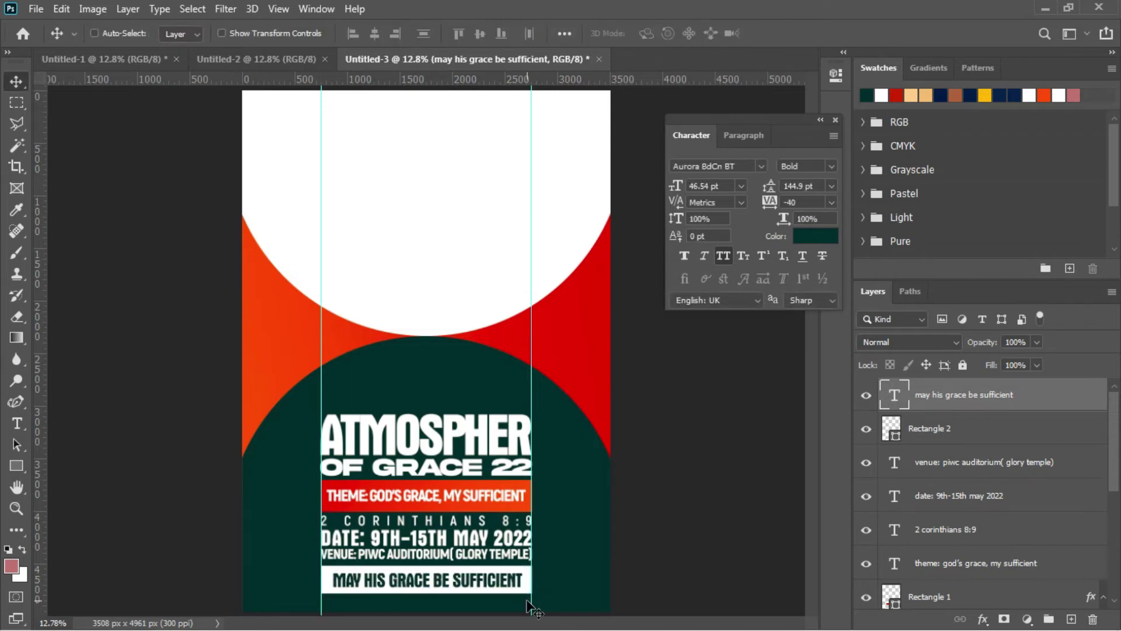
pyautogui.hotkey('ctrl', 'a')
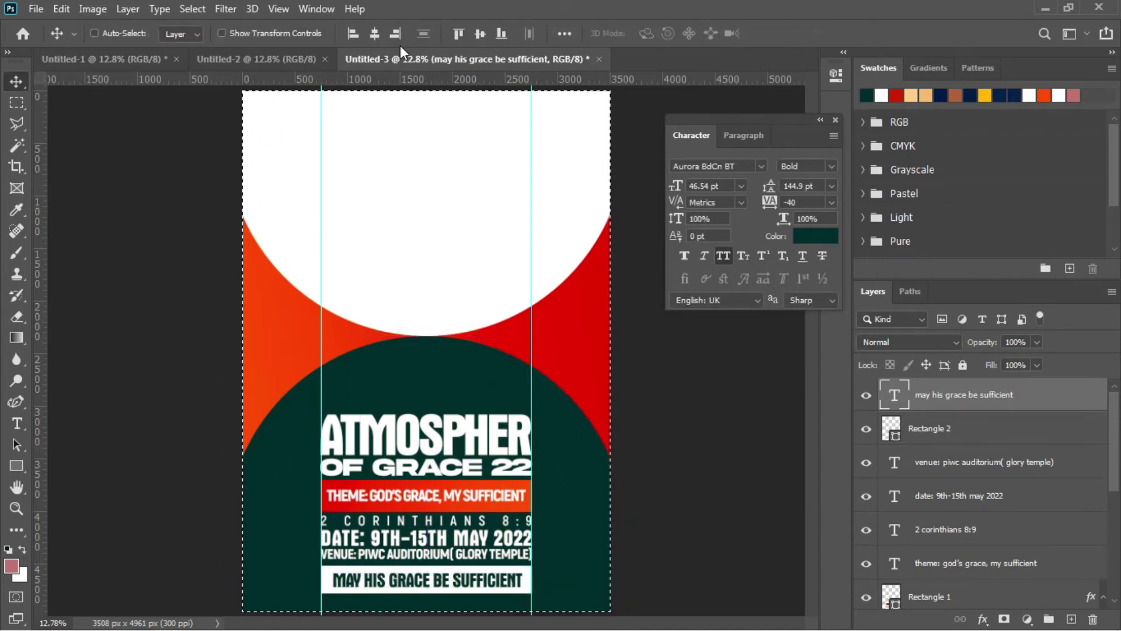
pyautogui.click(377, 36)
pyautogui.hotkey('ctrl', 'd')
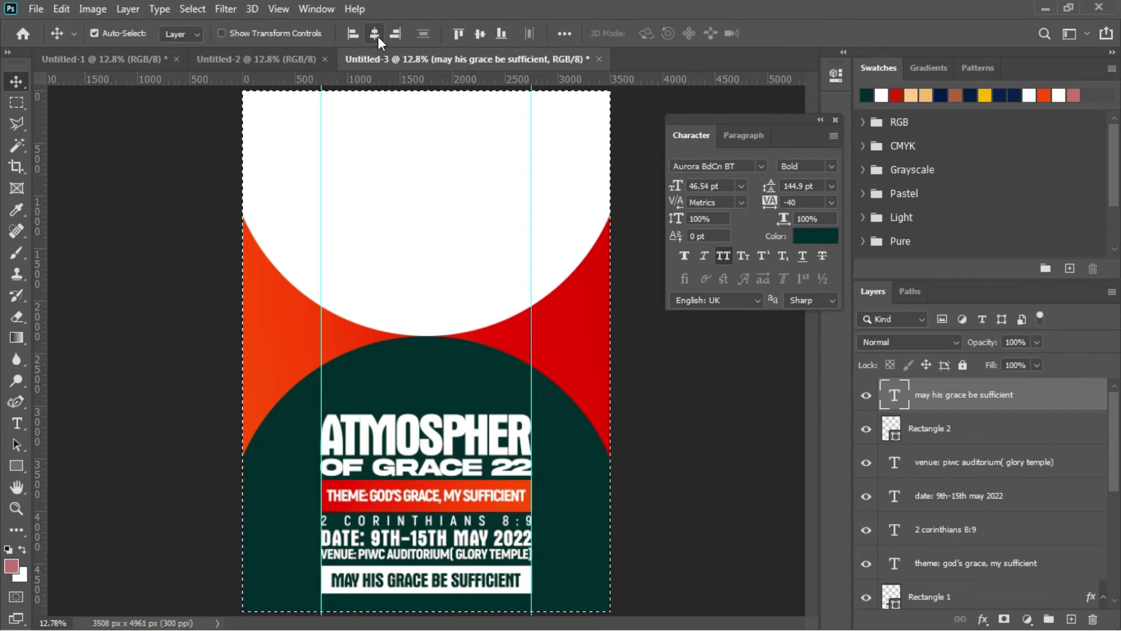
pyautogui.press('ctrl')
pyautogui.hotkey('shift', 'Up')
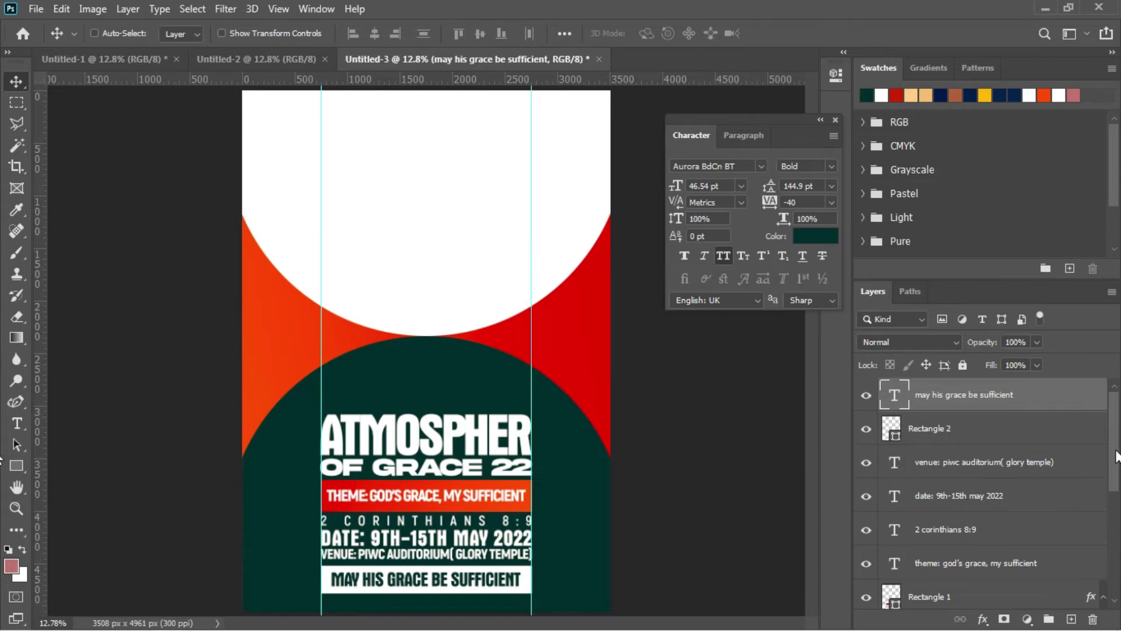
# Step: Group the text and ellipse layers into Group 1
pyautogui.moveTo(1115, 454)
pyautogui.mouseDown()
pyautogui.moveTo(1112, 563)
pyautogui.moveTo(1115, 438)
pyautogui.mouseUp()
pyautogui.moveTo(1115, 447); pyautogui.dragTo(1110, 560)
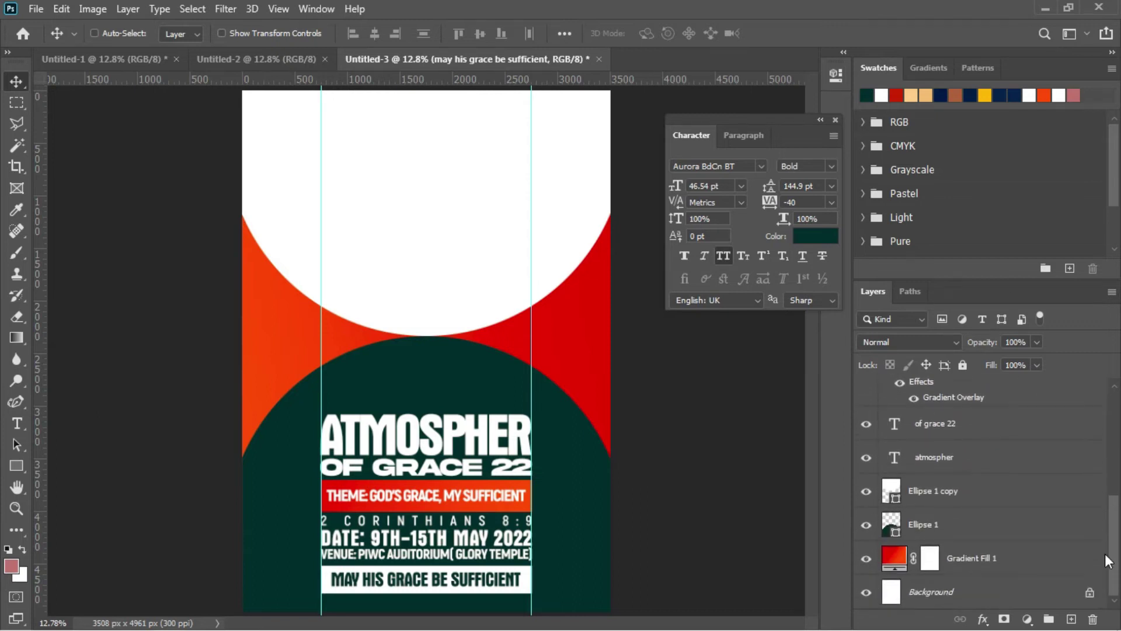
pyautogui.keyDown('shift'); pyautogui.click(979, 531); pyautogui.keyUp('shift')
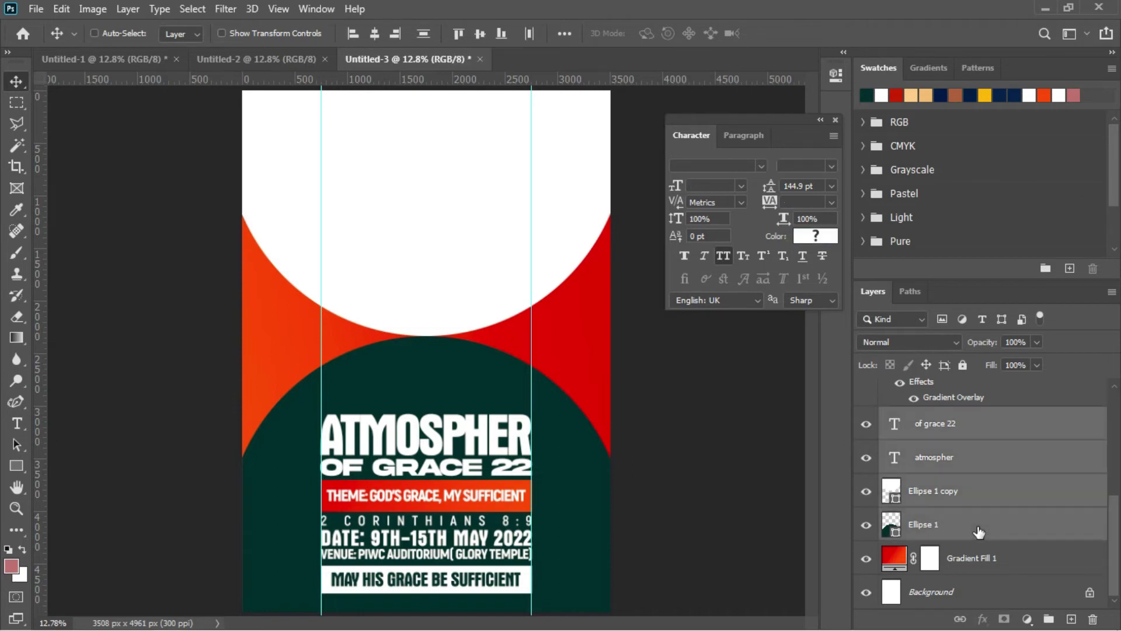
pyautogui.hotkey('ctrl', 'g')
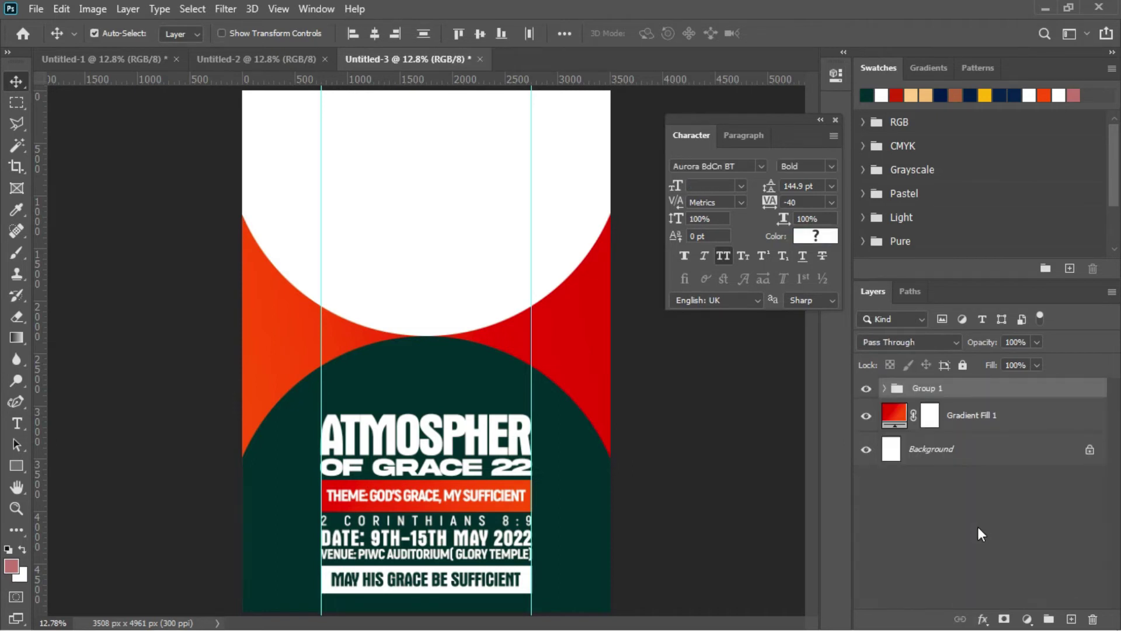
pyautogui.click(867, 389)
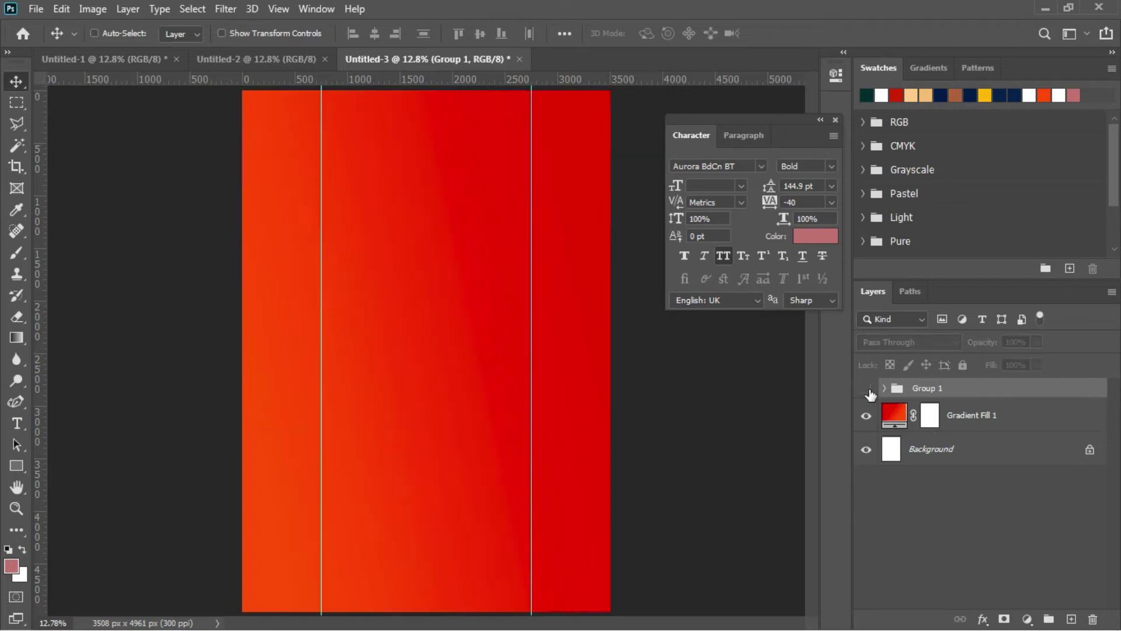
pyautogui.click(867, 389)
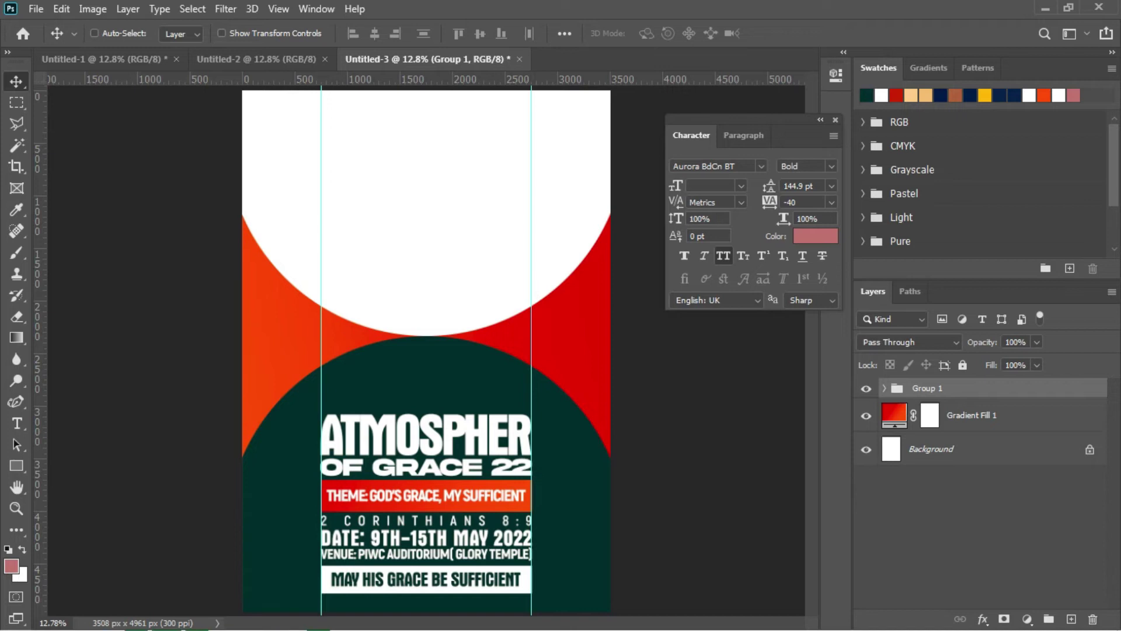
# Step: Place the speakers' pics image and position it in the top white circle
pyautogui.moveTo(207, 627)
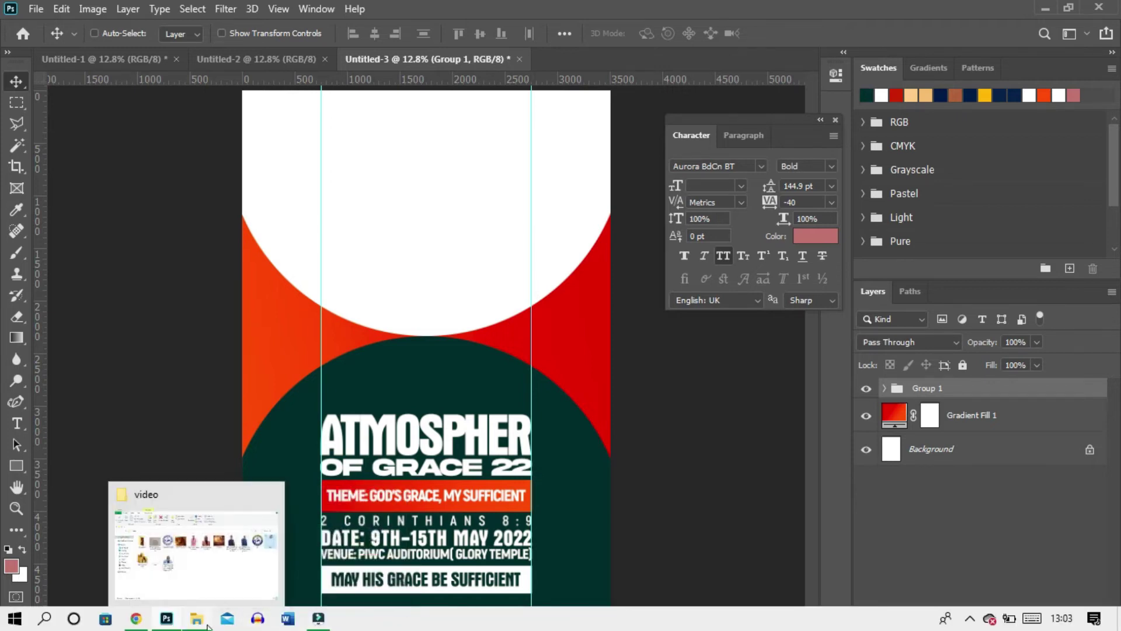
pyautogui.click(181, 557)
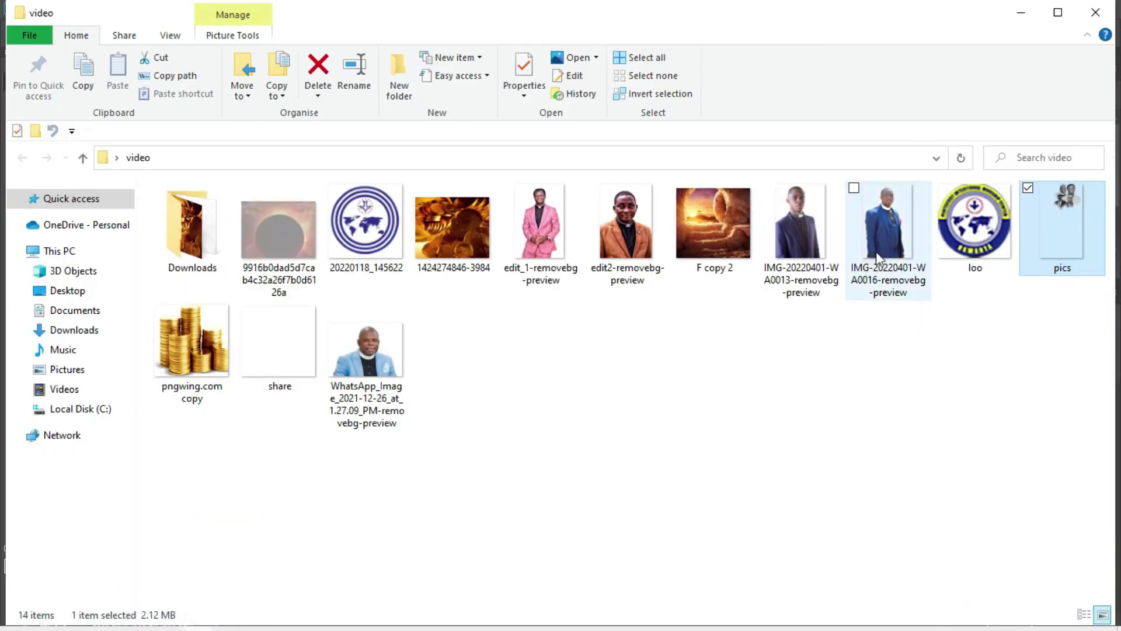
pyautogui.moveTo(1061, 218); pyautogui.dragTo(409, 235)
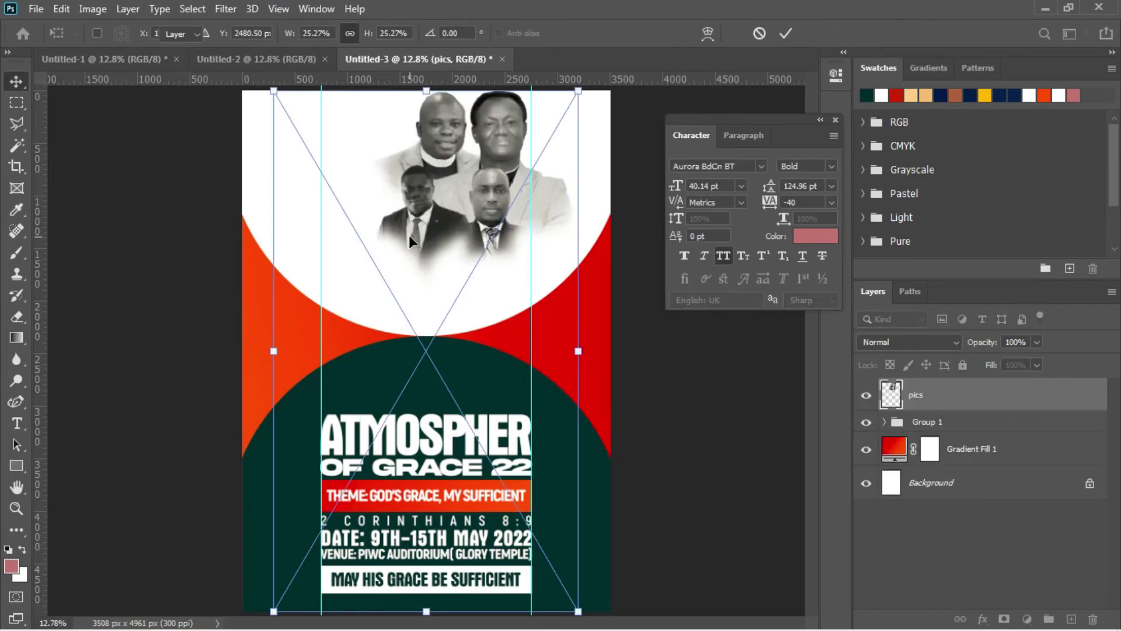
pyautogui.press('Return')
pyautogui.moveTo(487, 202); pyautogui.dragTo(436, 235)
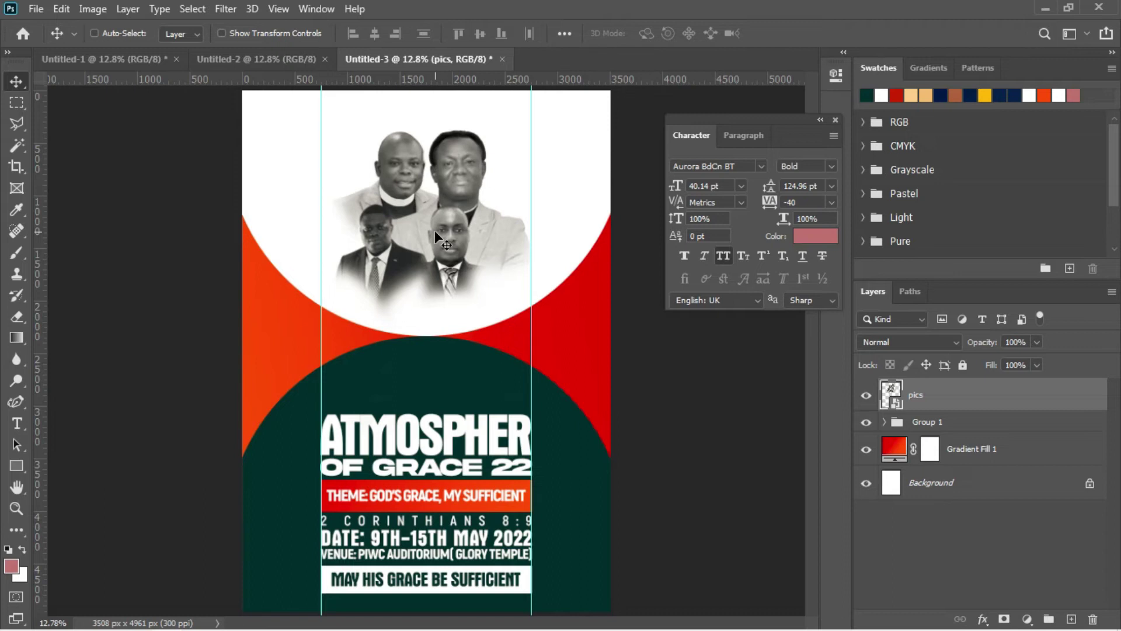
# Step: Draw an unfilled 813 × 813 px circle with the Ellipse Tool below the speakers' photo
pyautogui.click(22, 464)
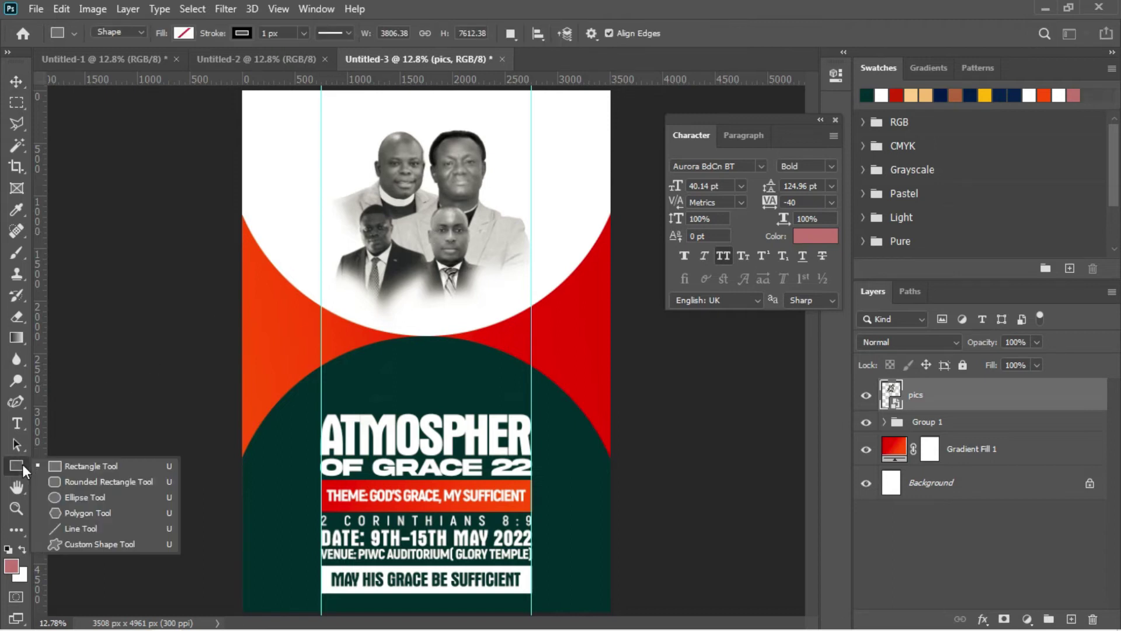
pyautogui.click(69, 493)
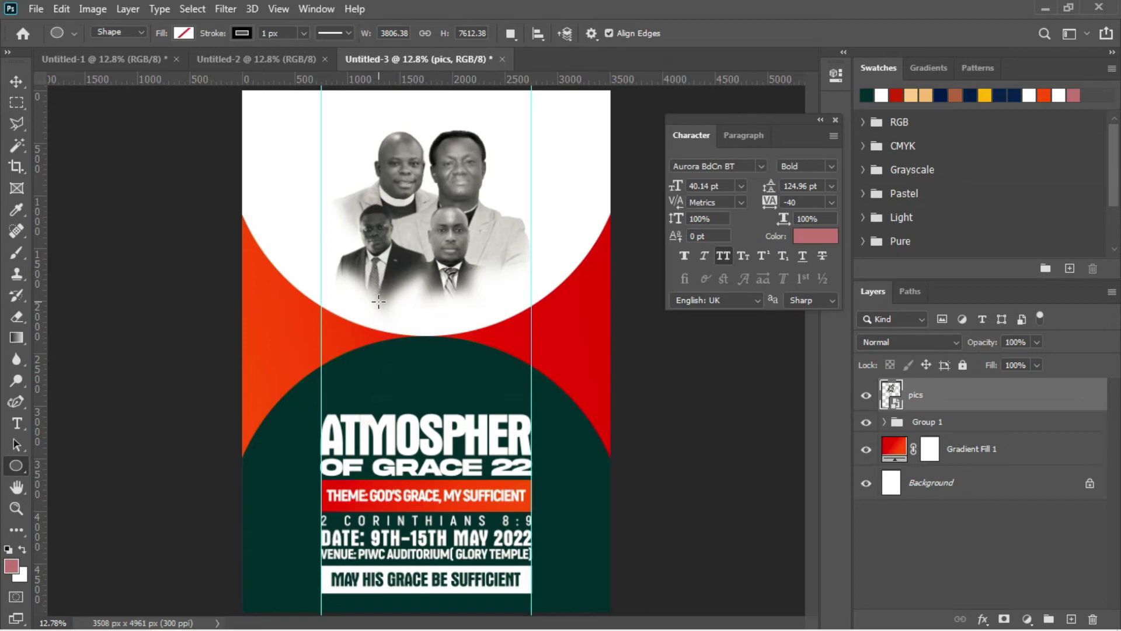
pyautogui.moveTo(379, 302); pyautogui.dragTo(439, 360)
pyautogui.moveTo(462, 375); pyautogui.dragTo(511, 387)
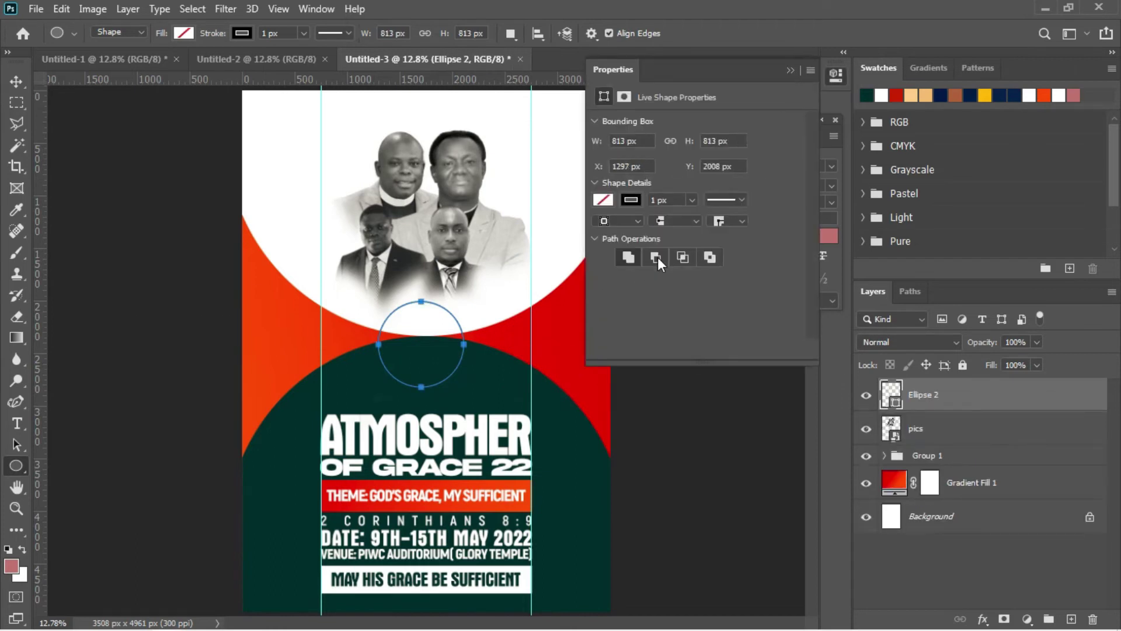
# Step: Fill the Ellipse 2 circle with the recent red swatch and set its stroke to No Color
pyautogui.click(630, 200)
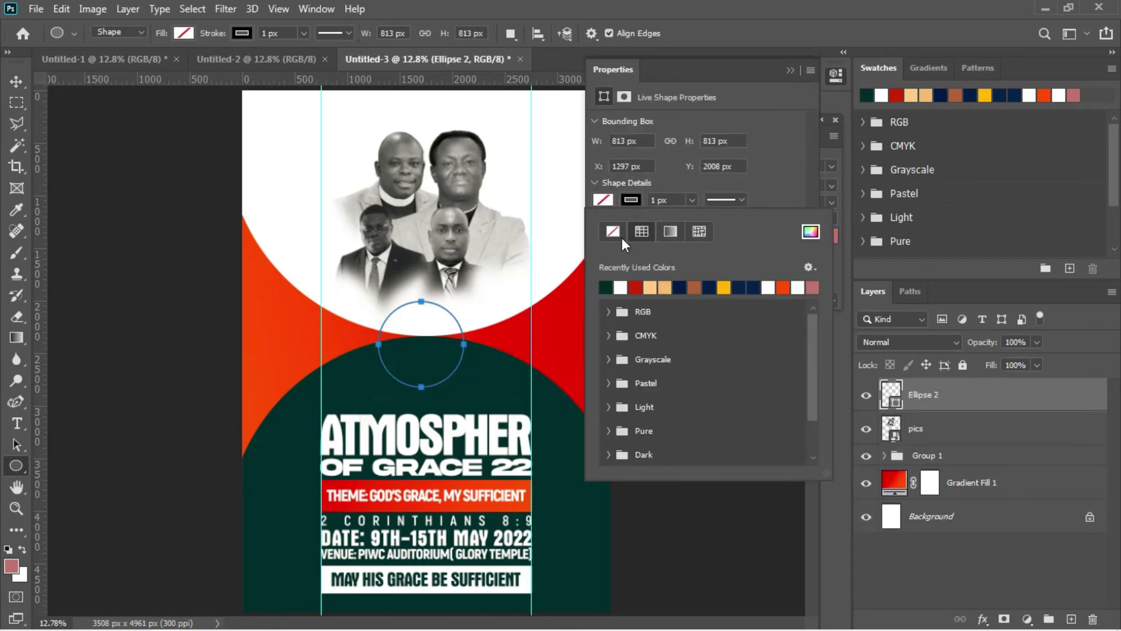
pyautogui.click(608, 202)
pyautogui.click(608, 201)
pyautogui.click(636, 287)
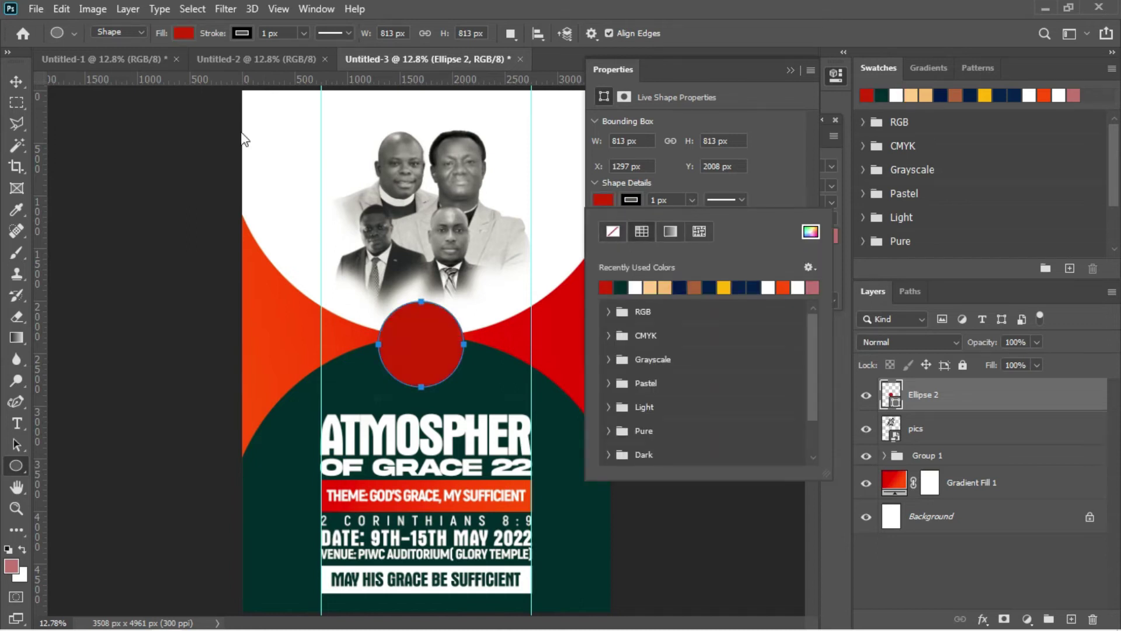
pyautogui.click(17, 83)
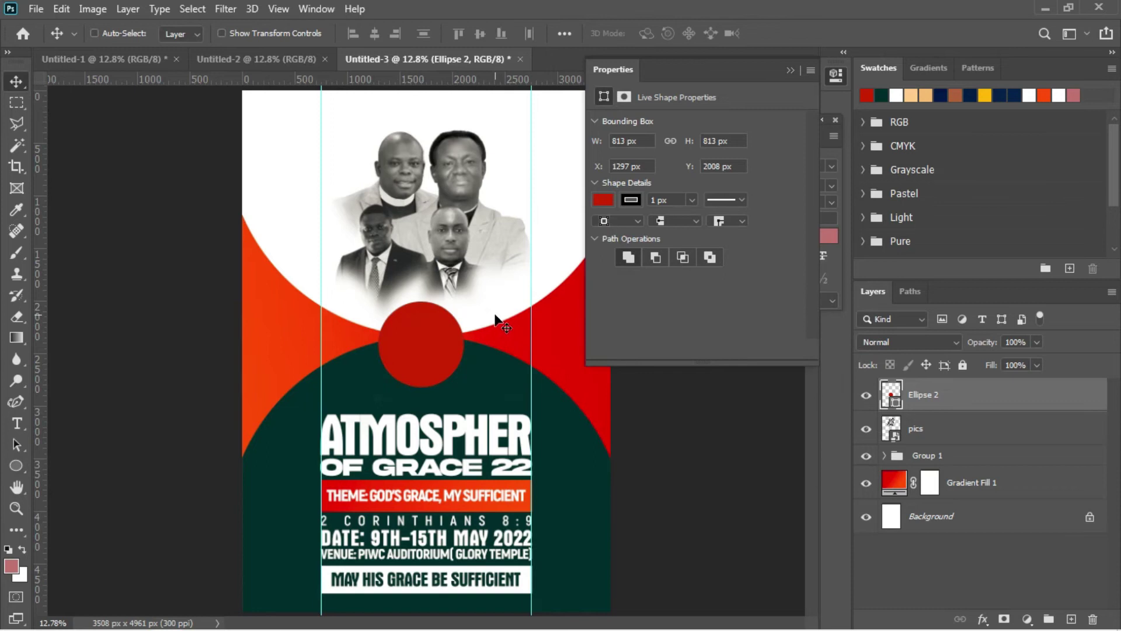
pyautogui.click(630, 199)
pyautogui.click(611, 230)
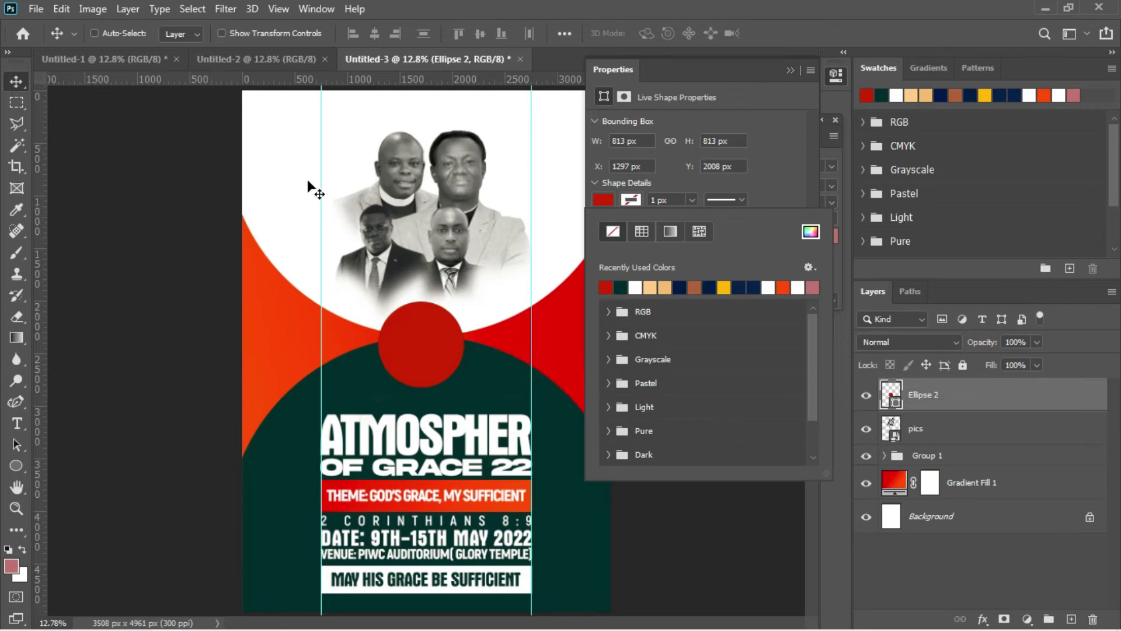
pyautogui.click(374, 36)
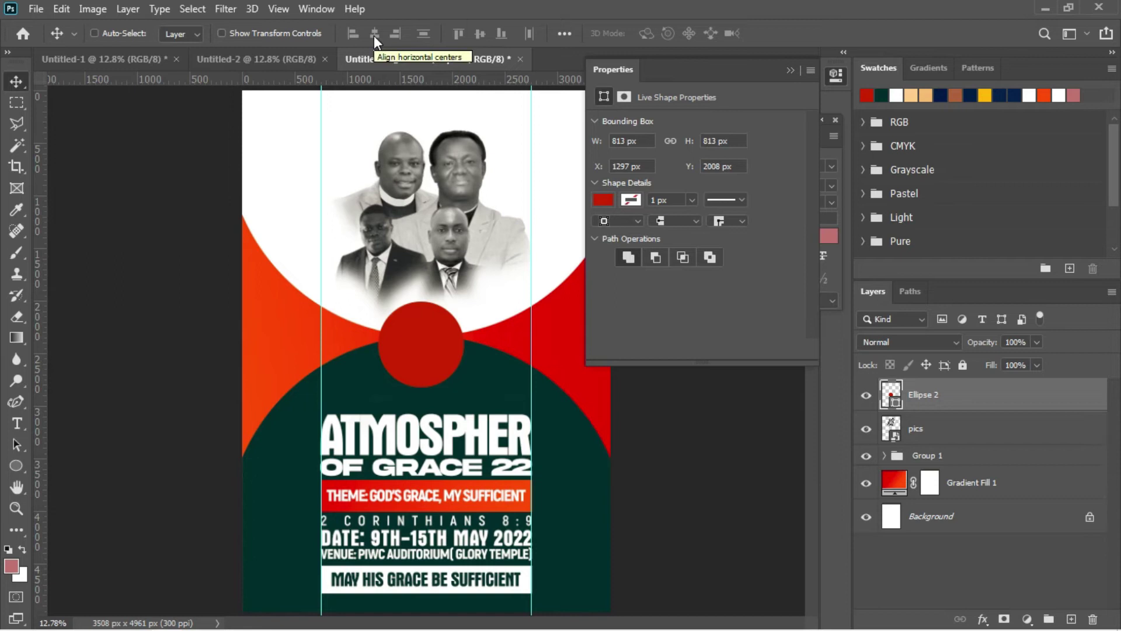
# Step: Centre the red circle horizontally on the poster at X 1348 px
pyautogui.press('ctrl')
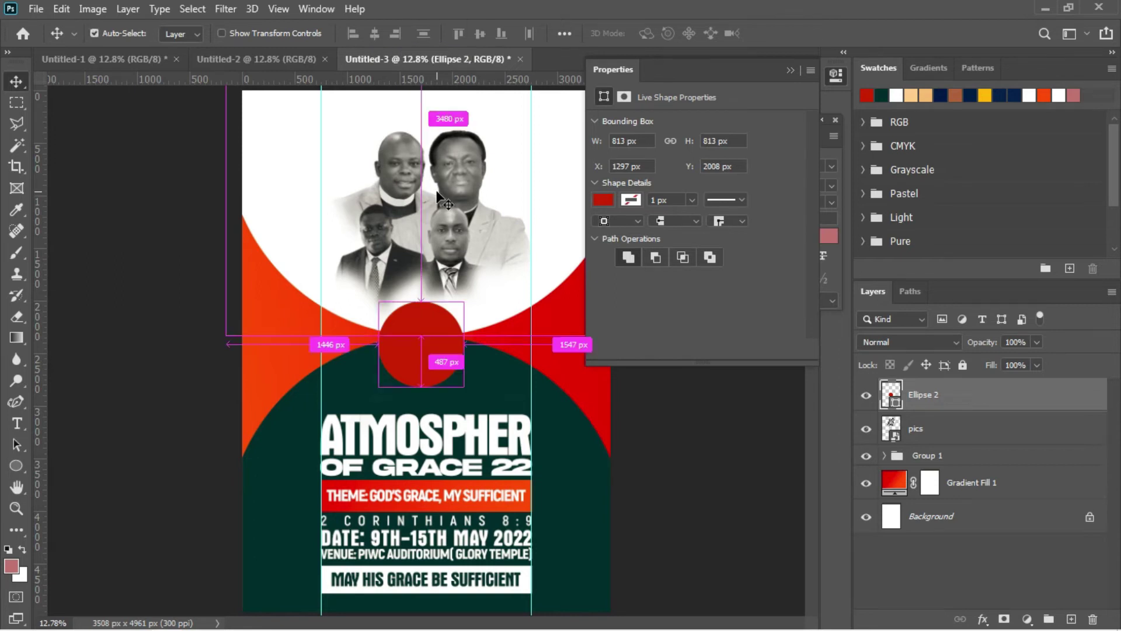
pyautogui.hotkey('ctrl', 'a')
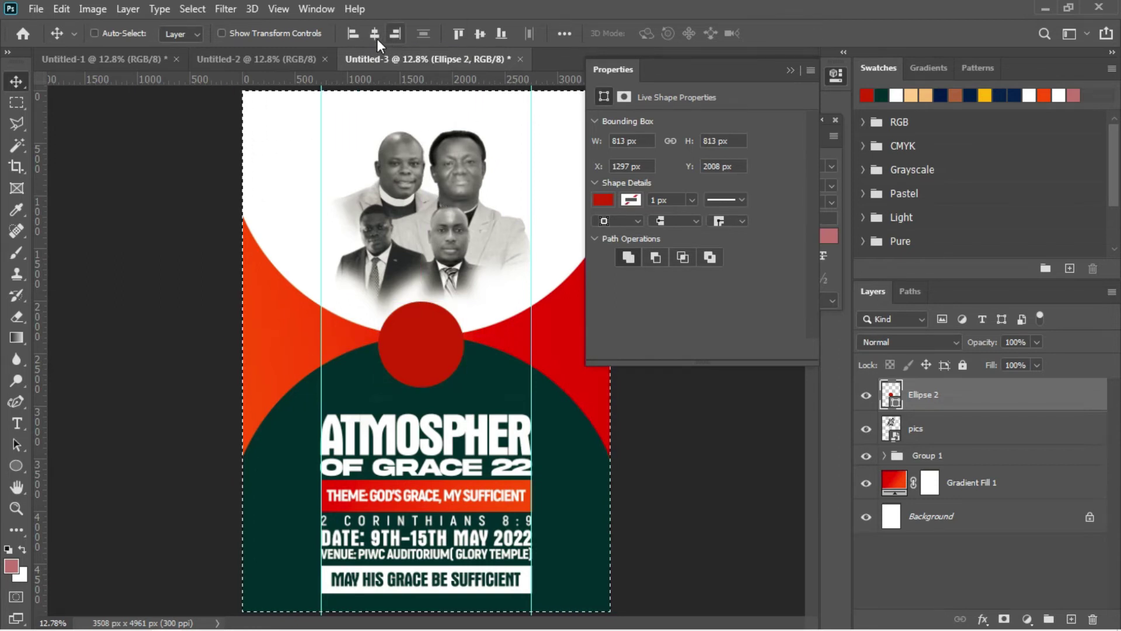
pyautogui.click(375, 34)
pyautogui.hotkey('ctrl', 'd')
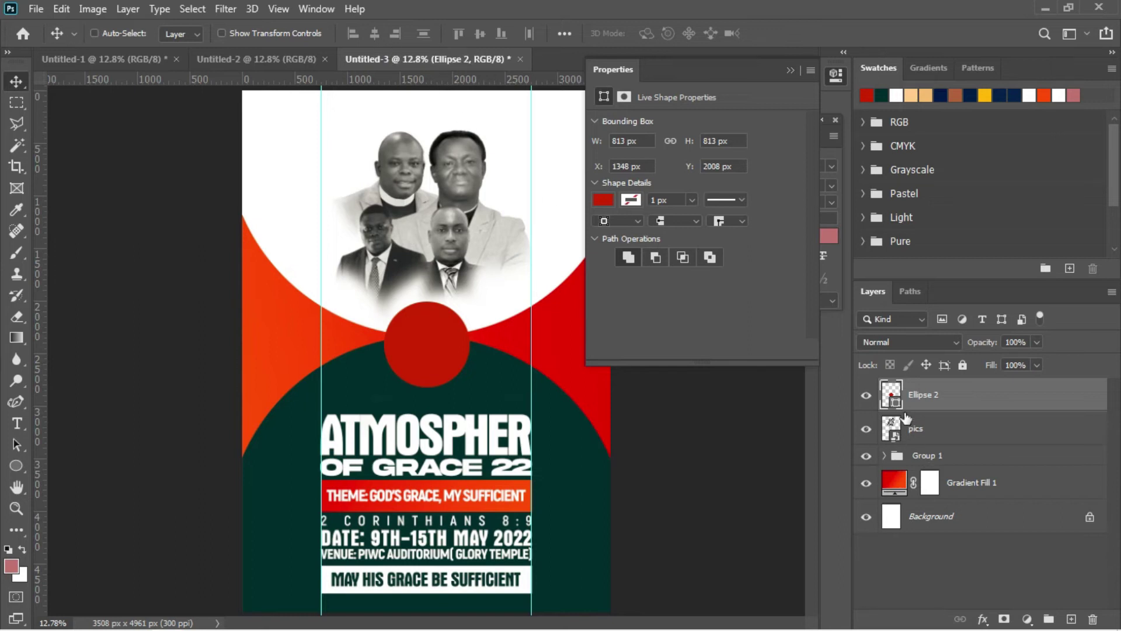
pyautogui.doubleClick(893, 400)
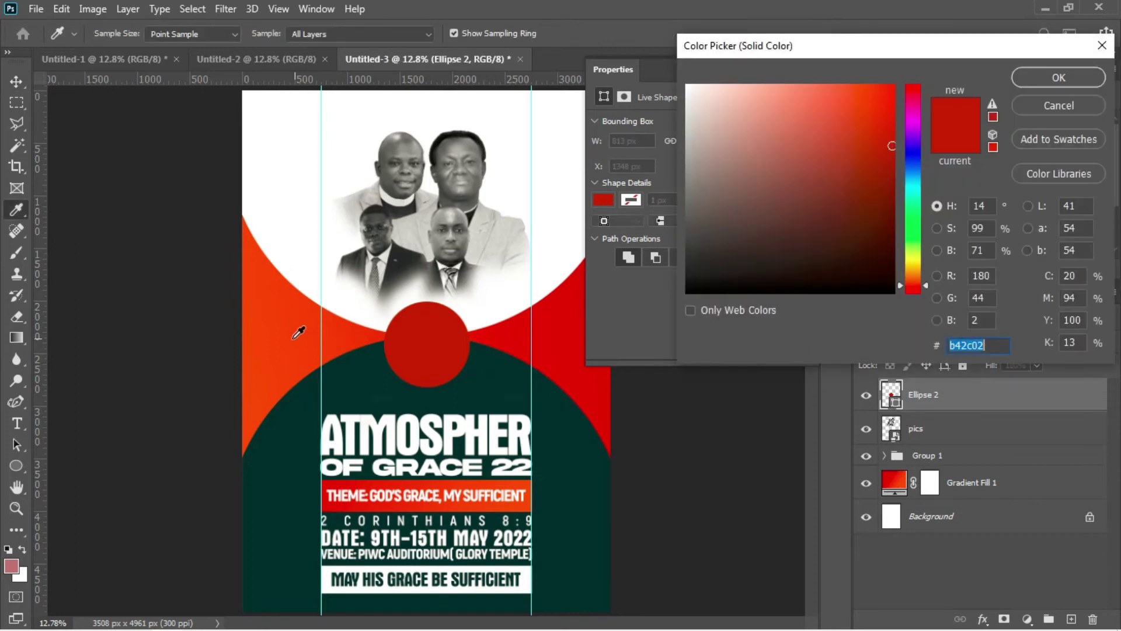
pyautogui.click(294, 337)
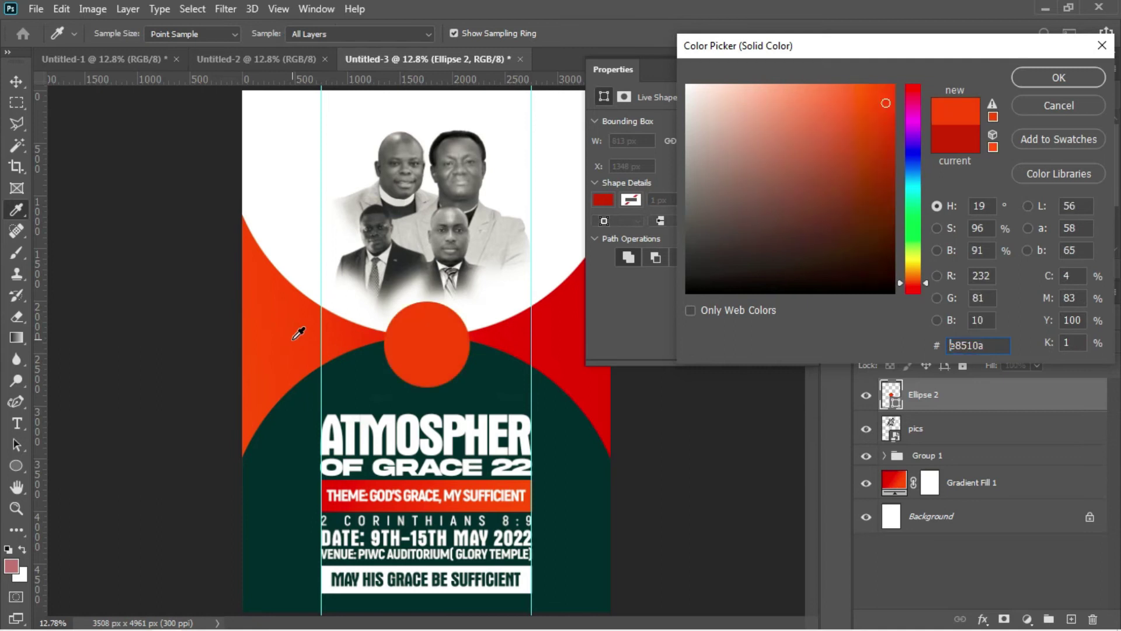
pyautogui.click(552, 339)
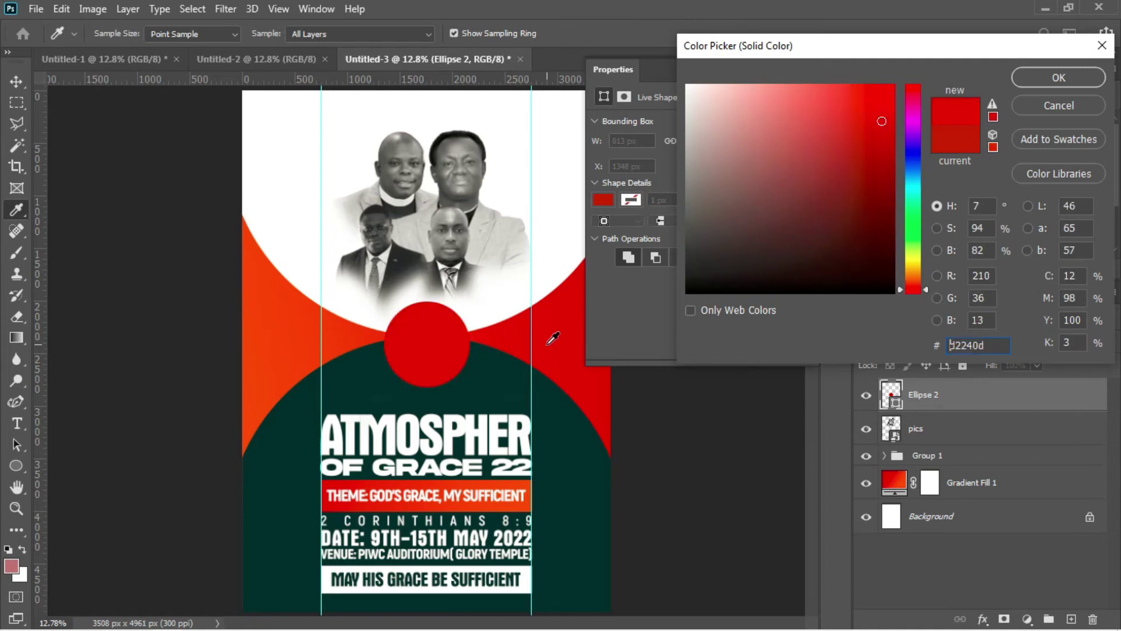
pyautogui.click(1087, 114)
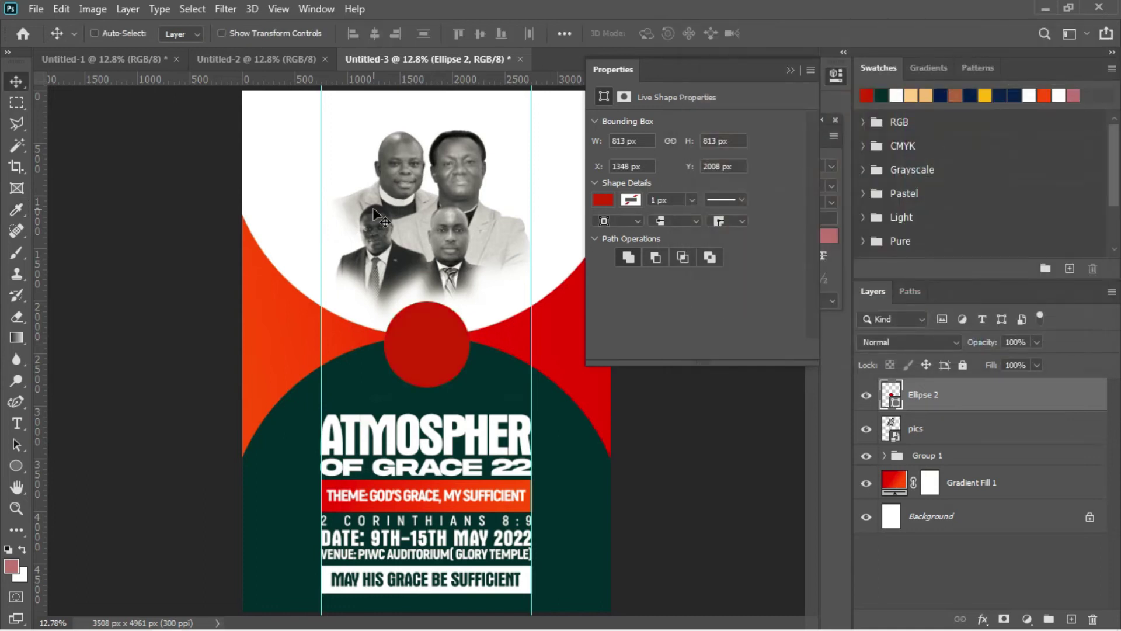
# Step: Duplicate the red circle, scale the copy to 88% (about 715 px), and set the original's fill to 0%
pyautogui.hotkey('ctrl', 'j')
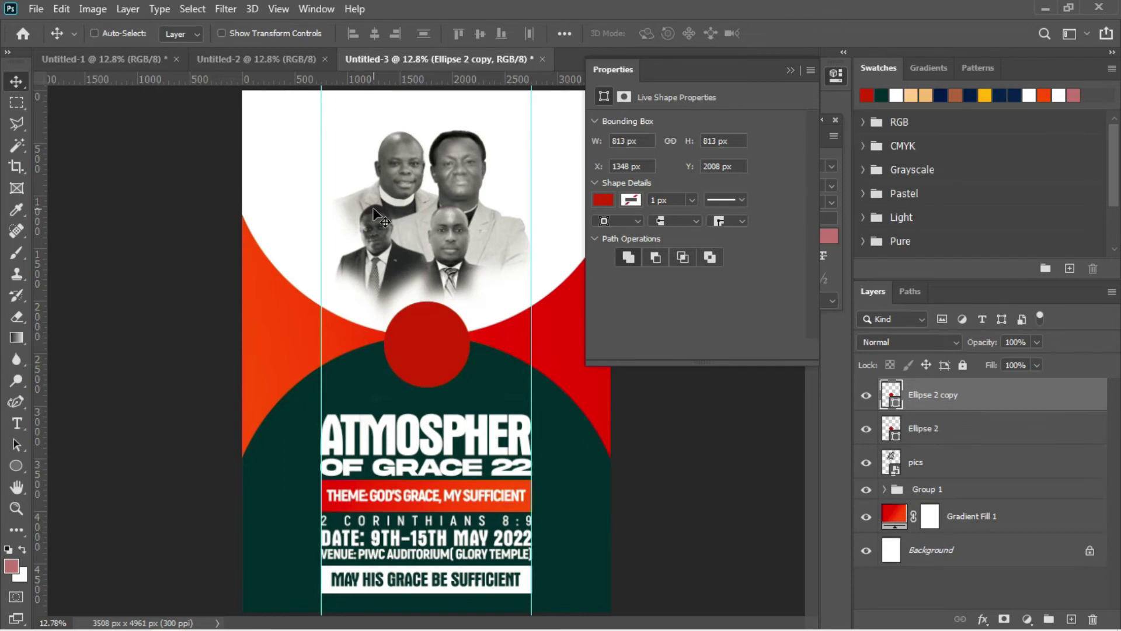
pyautogui.hotkey('ctrl', 't')
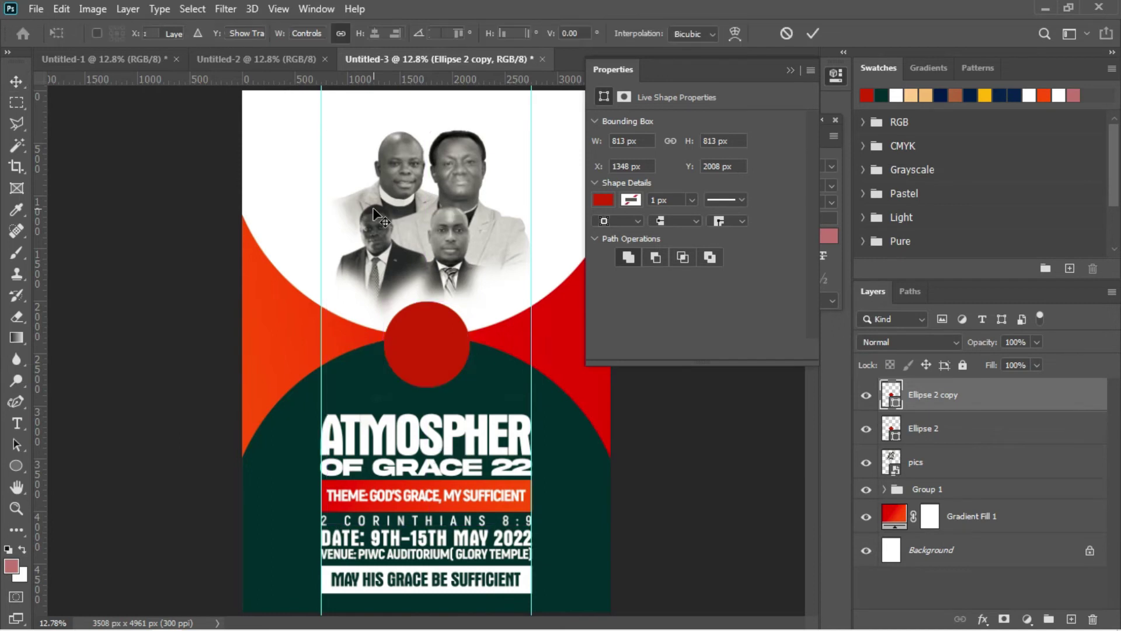
pyautogui.moveTo(467, 301); pyautogui.dragTo(468, 302)
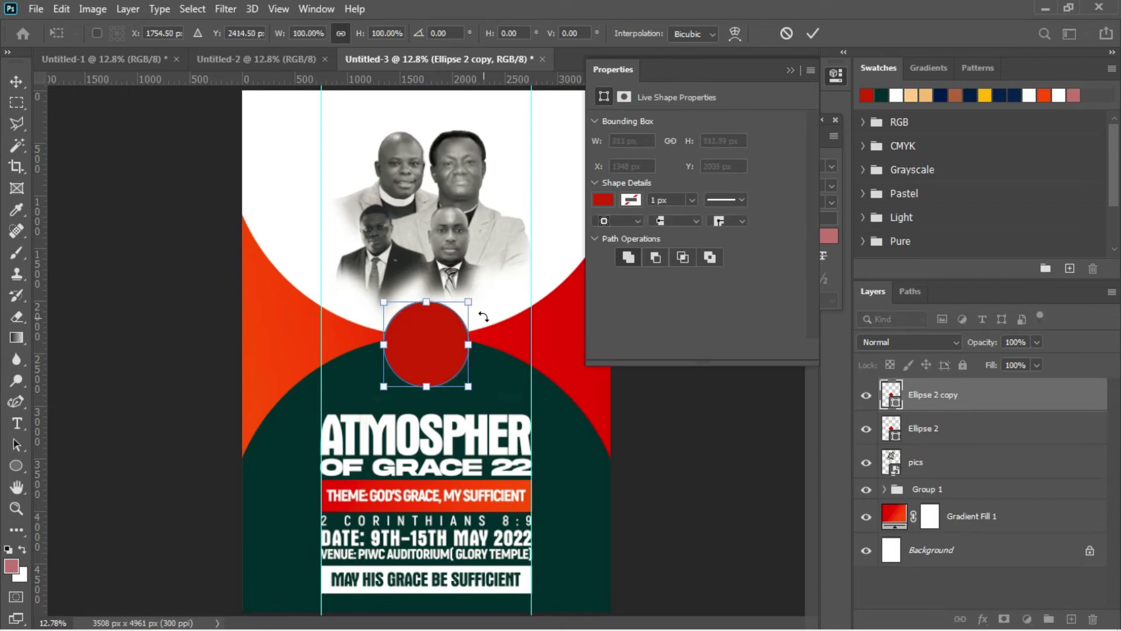
pyautogui.moveTo(363, 35); pyautogui.dragTo(352, 34)
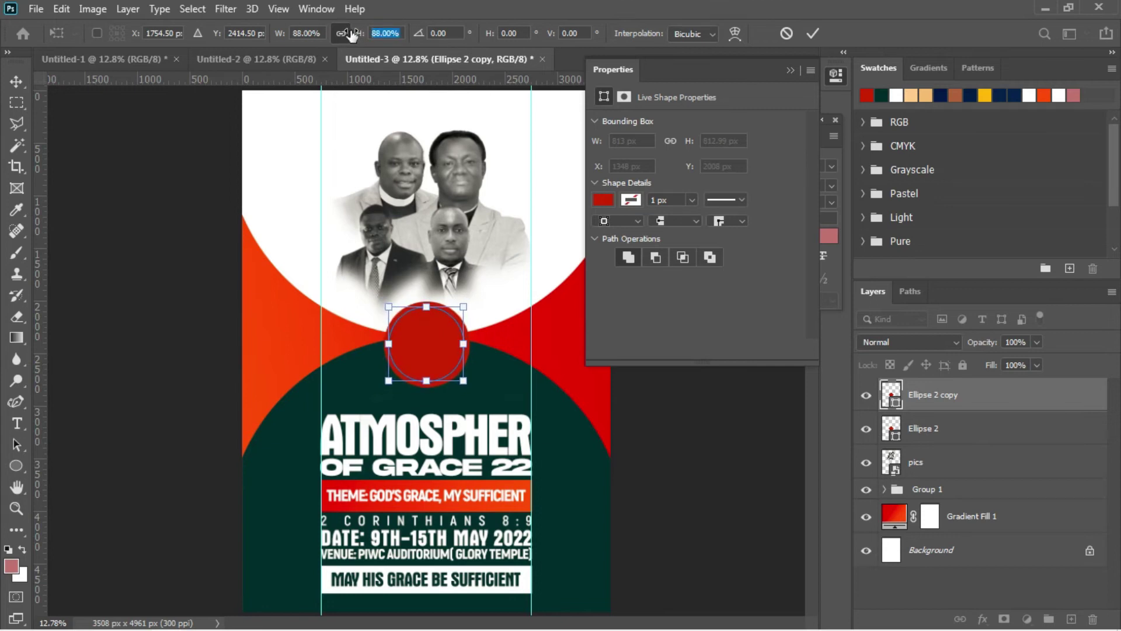
pyautogui.press('Return')
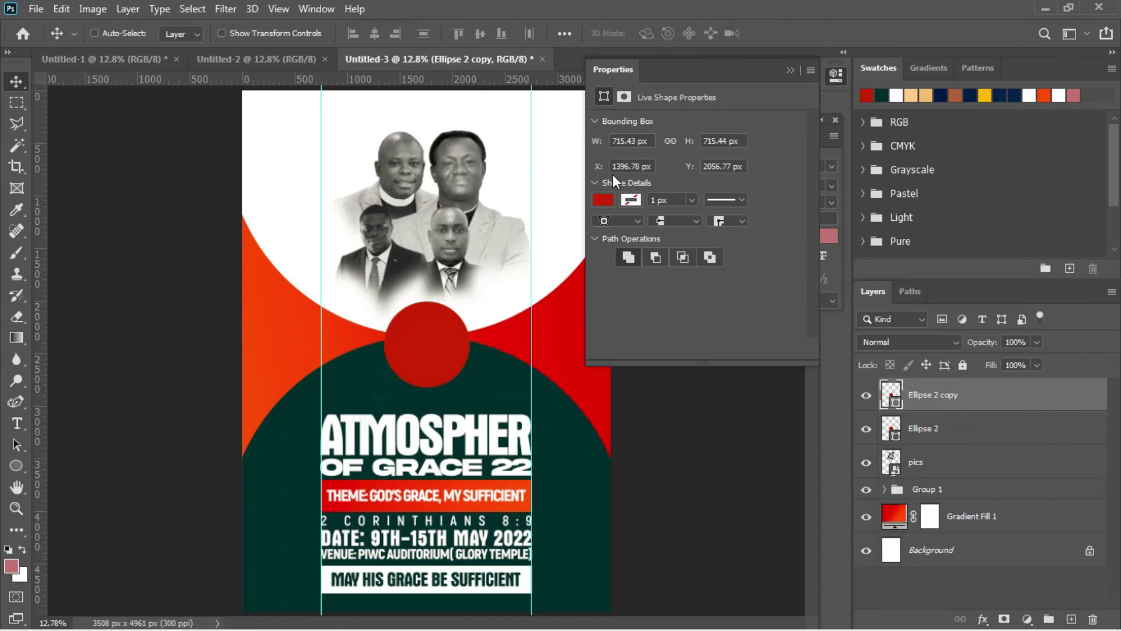
pyautogui.click(968, 435)
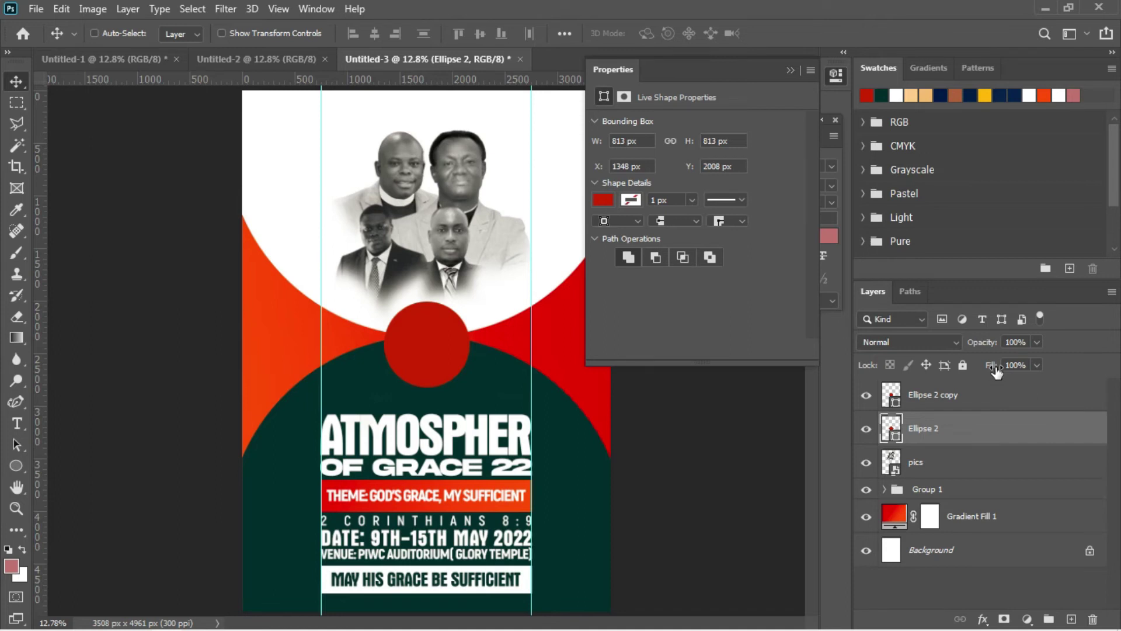
pyautogui.moveTo(995, 369); pyautogui.dragTo(888, 379)
# Step: Give Ellipse 2 a white Stroke layer style thinned to 40 px
pyautogui.rightClick(934, 428)
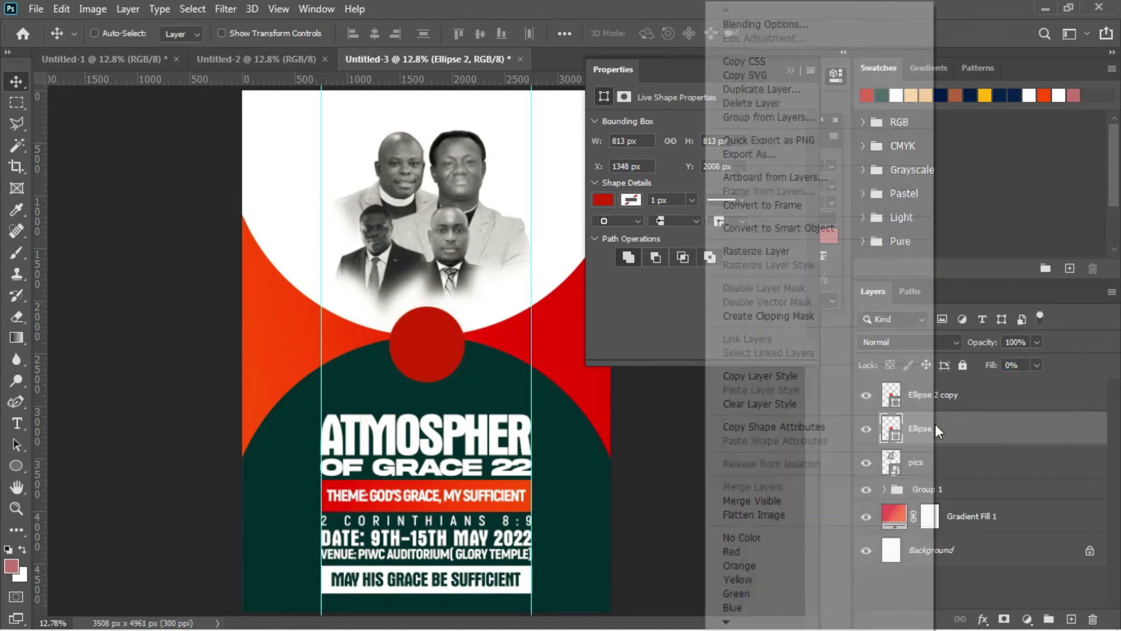
pyautogui.click(789, 22)
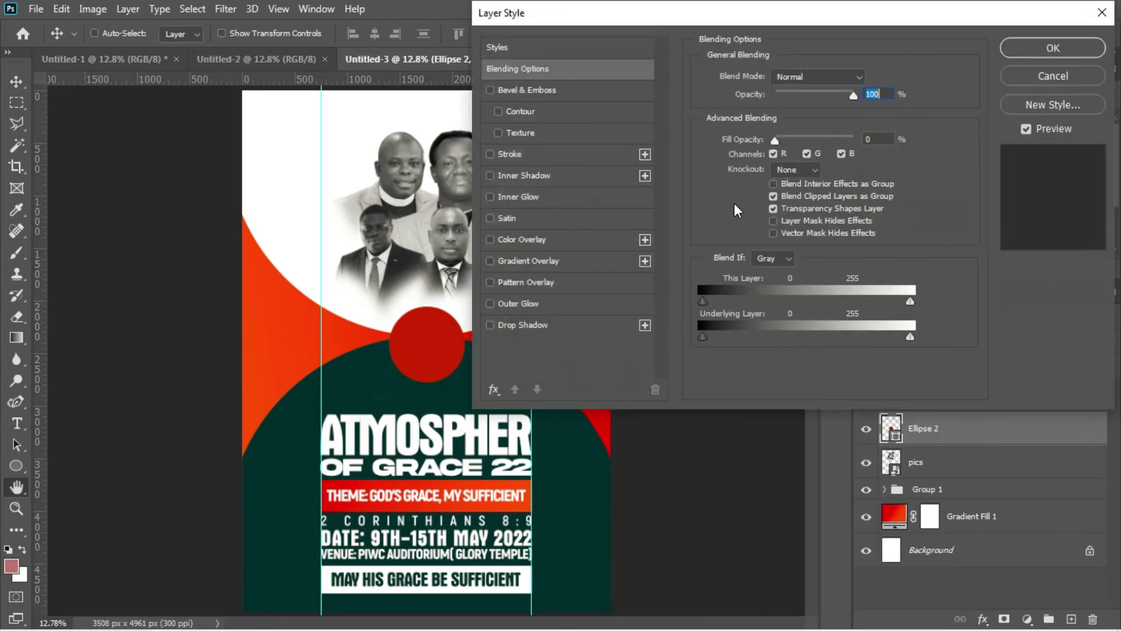
pyautogui.click(546, 154)
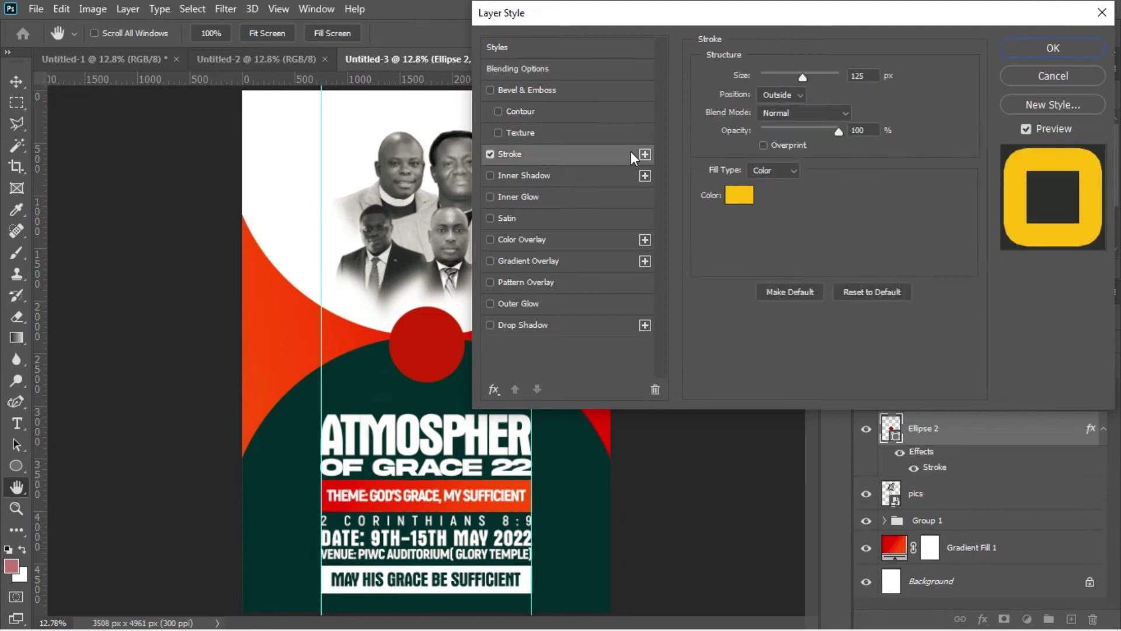
pyautogui.click(748, 190)
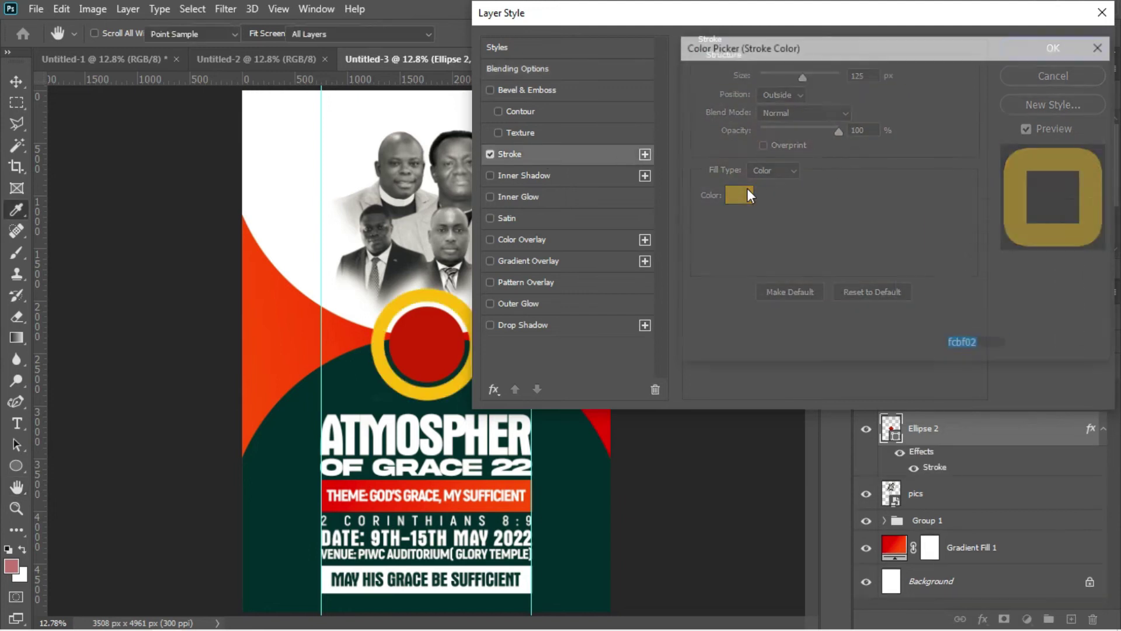
pyautogui.click(345, 127)
pyautogui.press('Return')
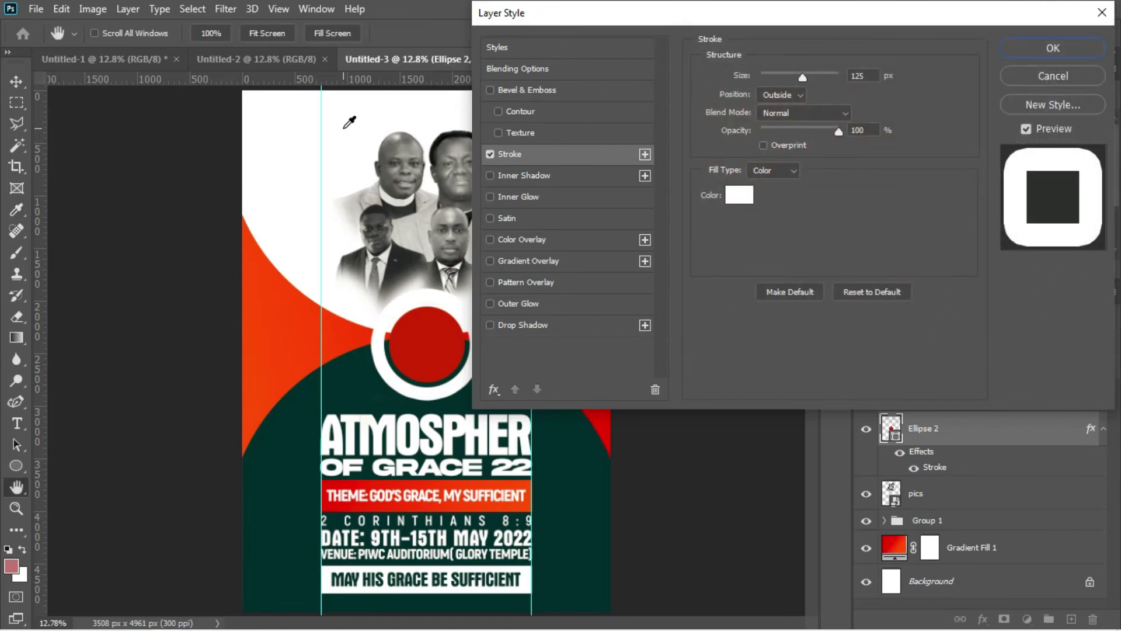
pyautogui.moveTo(803, 76); pyautogui.dragTo(784, 76)
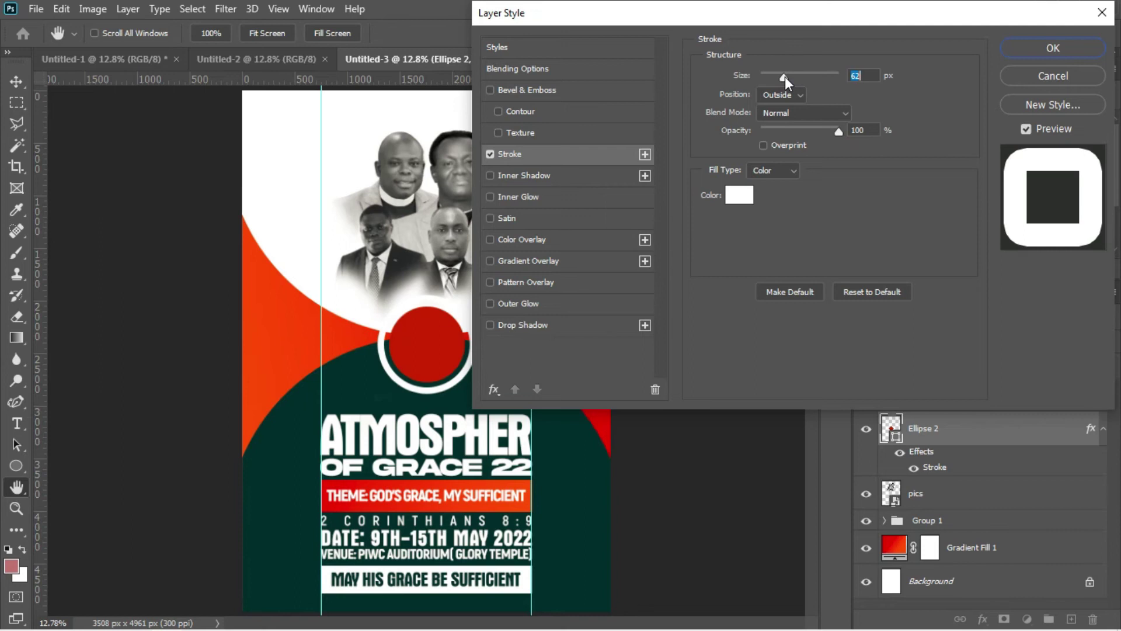
pyautogui.moveTo(785, 76); pyautogui.dragTo(779, 76)
pyautogui.press('Return')
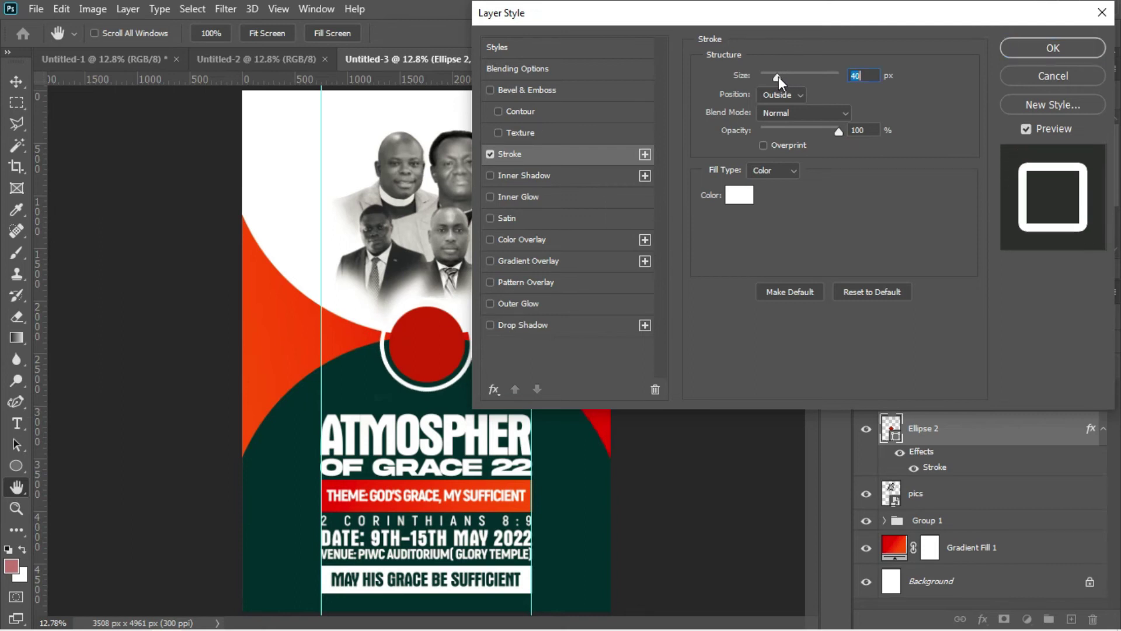
# Step: Duplicate the ringed Ellipse 2 circle layer
pyautogui.press('v')
pyautogui.hotkey('ctrl', 'j')
pyautogui.hotkey('ctrl', 't')
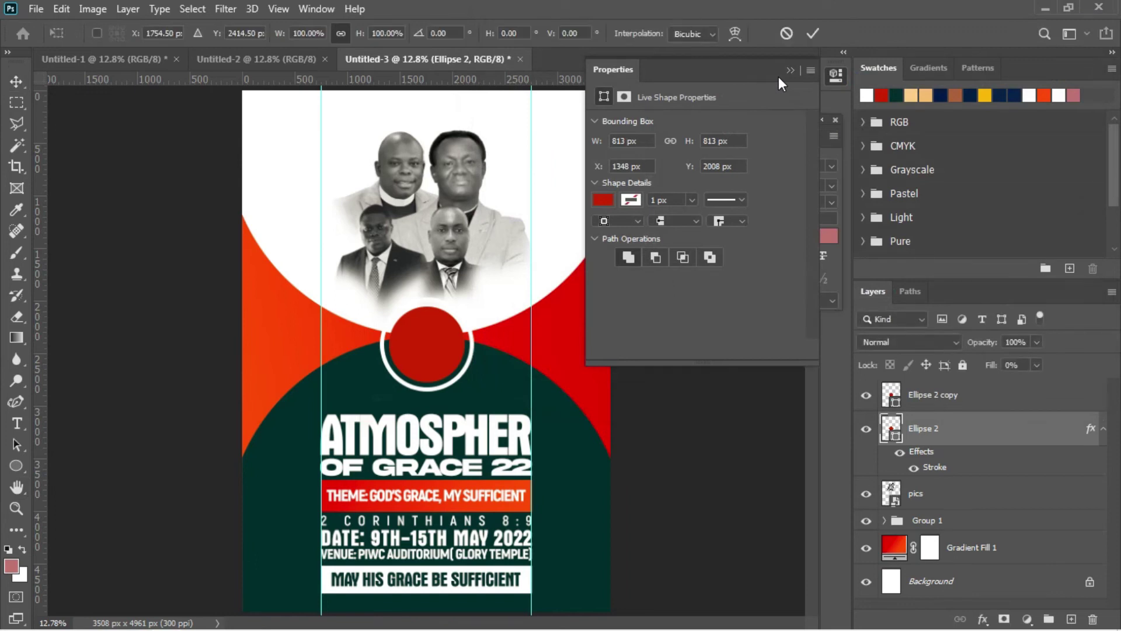
# Step: Scale the ringed Ellipse 2 circle down to 89%
pyautogui.moveTo(361, 36); pyautogui.dragTo(353, 34)
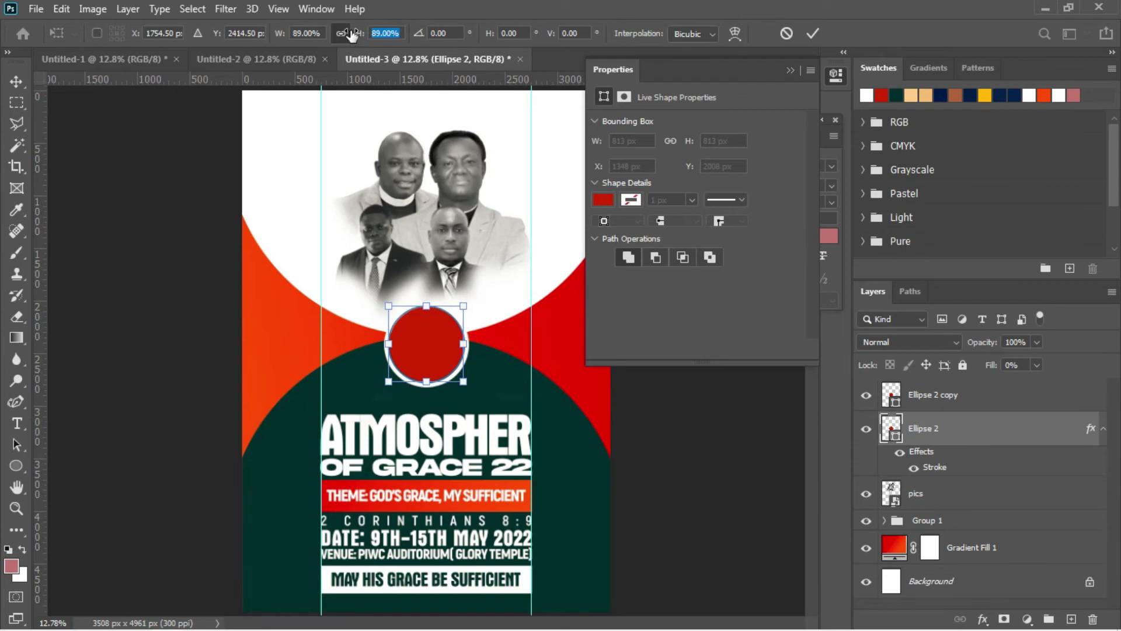
pyautogui.press('Return')
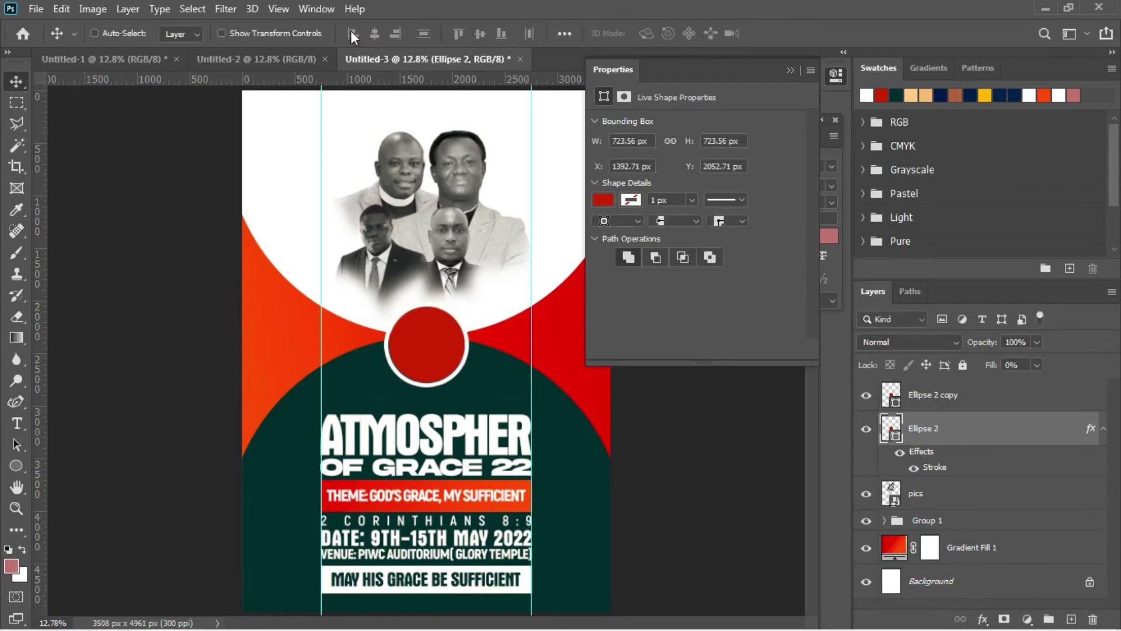
pyautogui.hotkey('ctrl', 't')
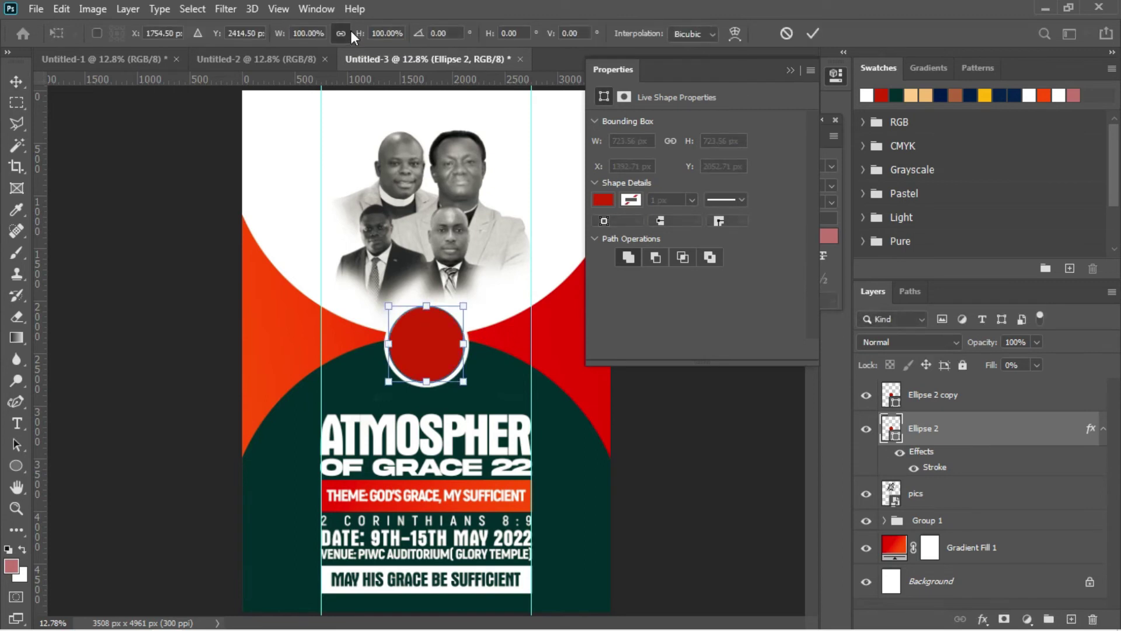
pyautogui.press('Return')
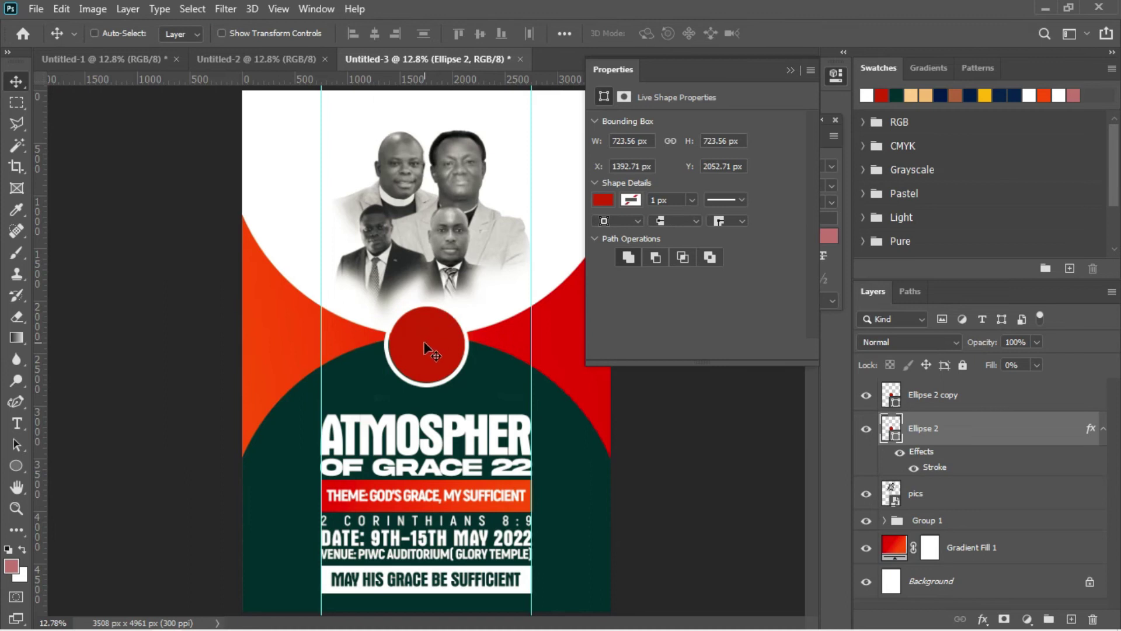
# Step: Enlarge the Ellipse 2 copy circle to 104%, about 744 px
pyautogui.rightClick(425, 344)
pyautogui.click(439, 353)
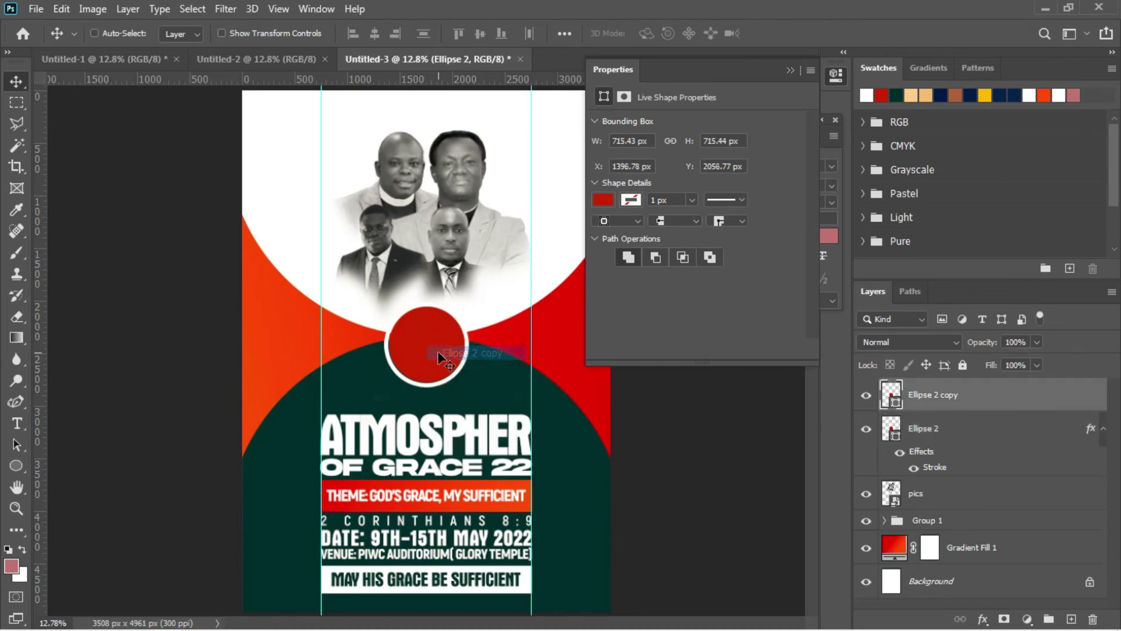
pyautogui.hotkey('ctrl', 't')
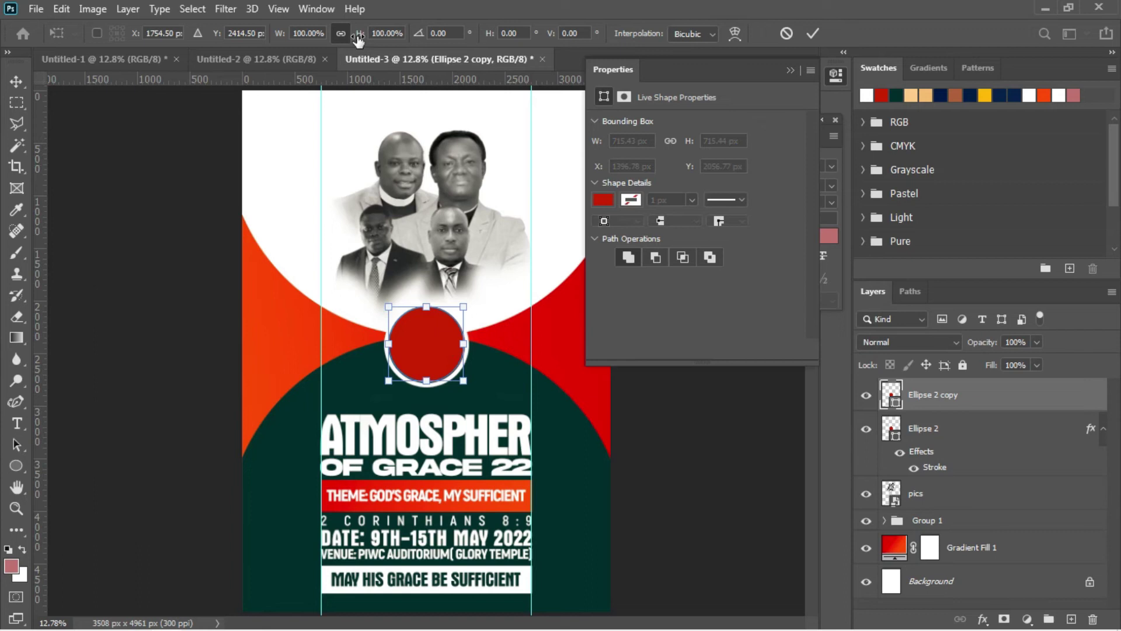
pyautogui.moveTo(359, 38); pyautogui.dragTo(363, 38)
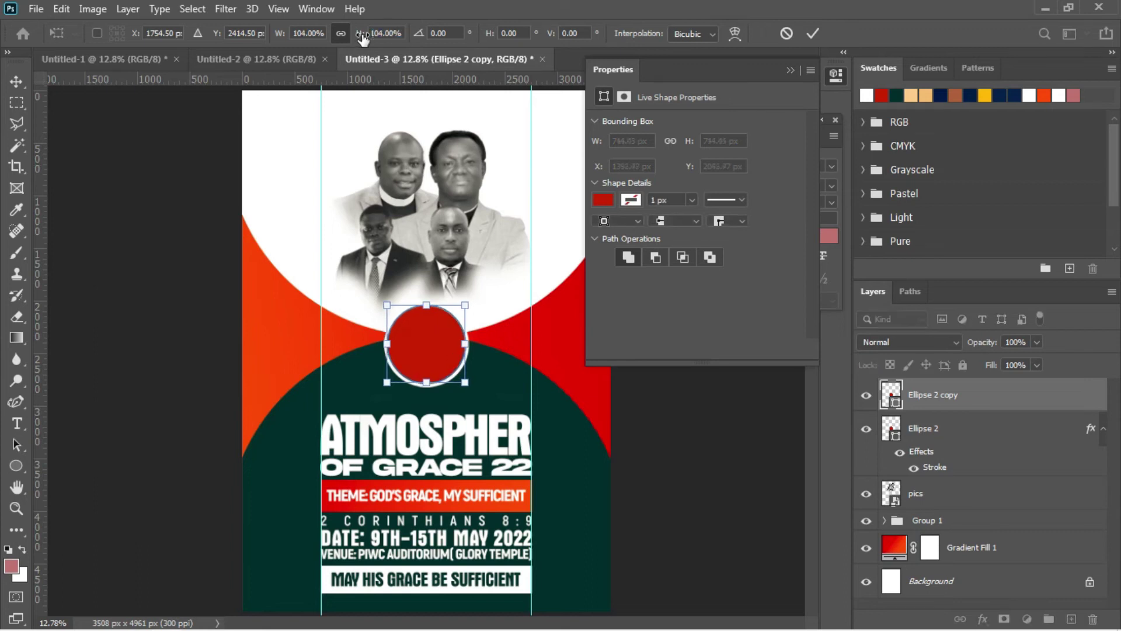
pyautogui.press('Return')
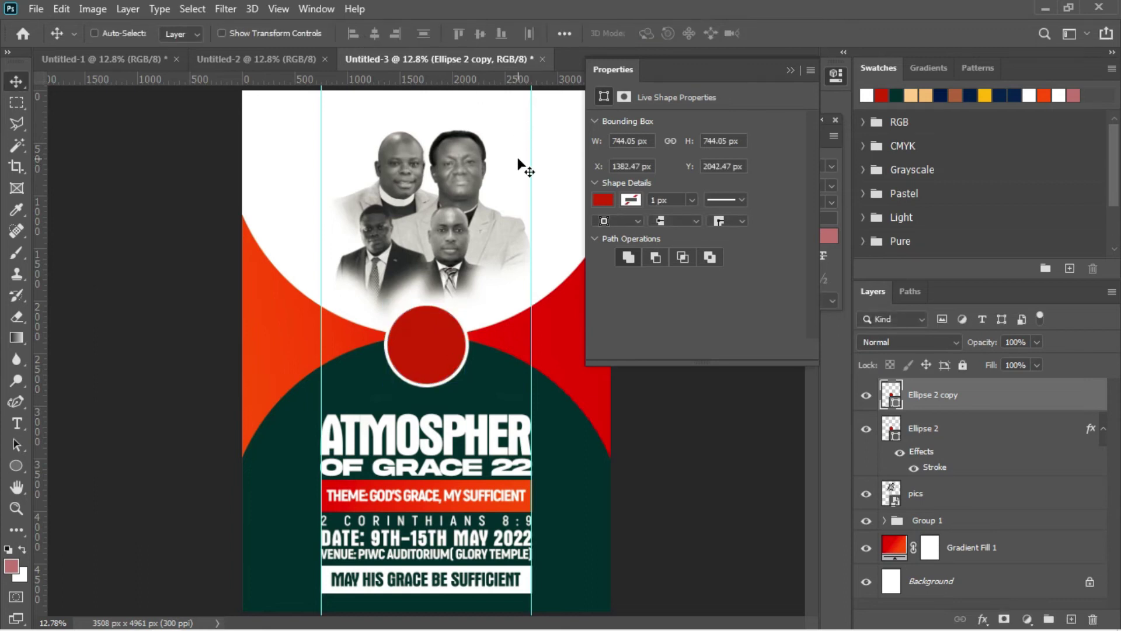
# Step: Thicken the original circle's white stroke ring to about 59 px
pyautogui.click(934, 469)
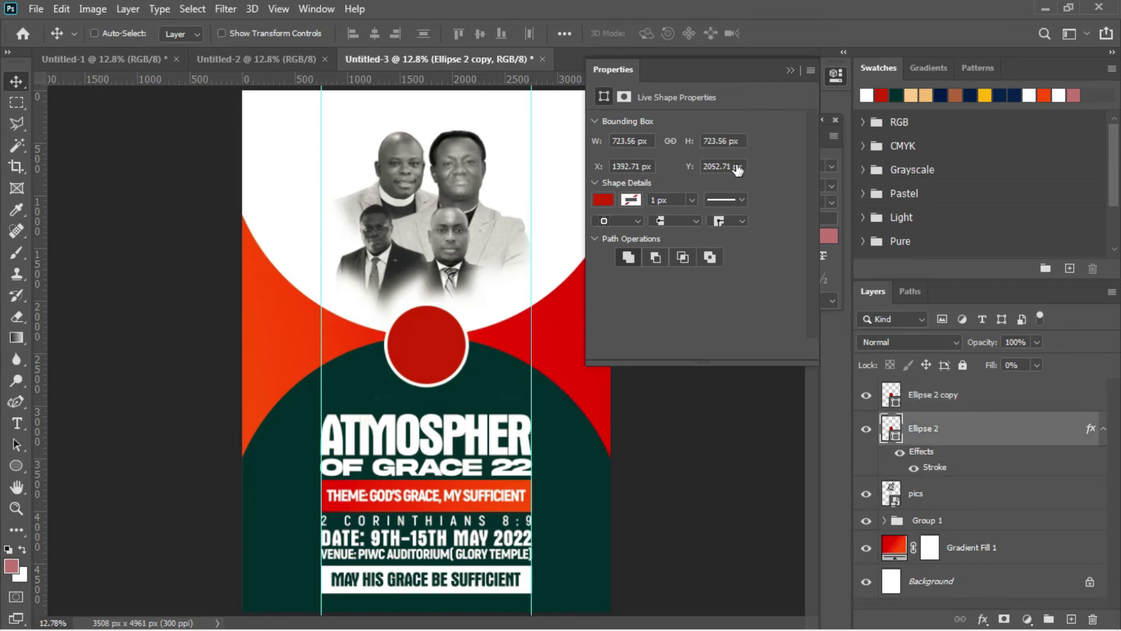
pyautogui.press('h')
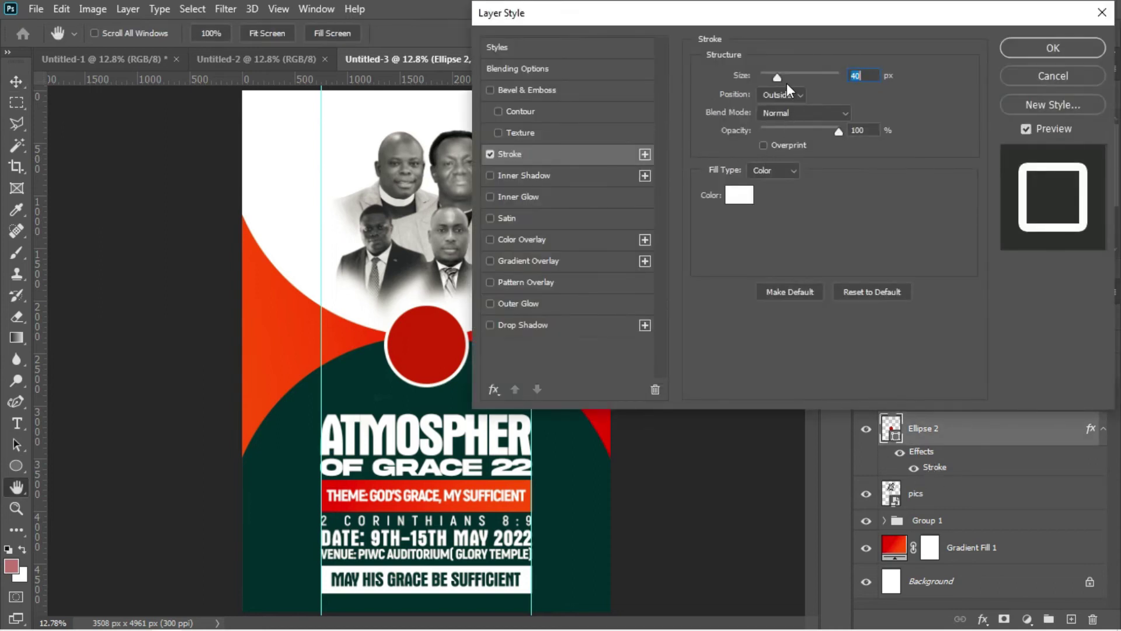
pyautogui.moveTo(779, 79); pyautogui.dragTo(783, 79)
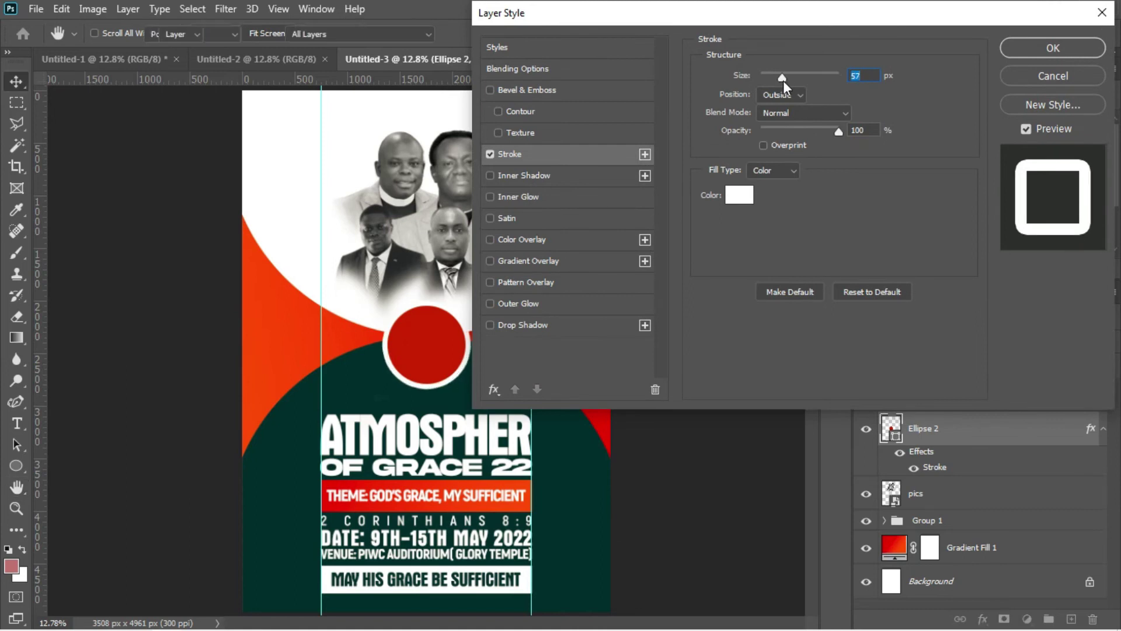
pyautogui.press('Return')
pyautogui.press('t')
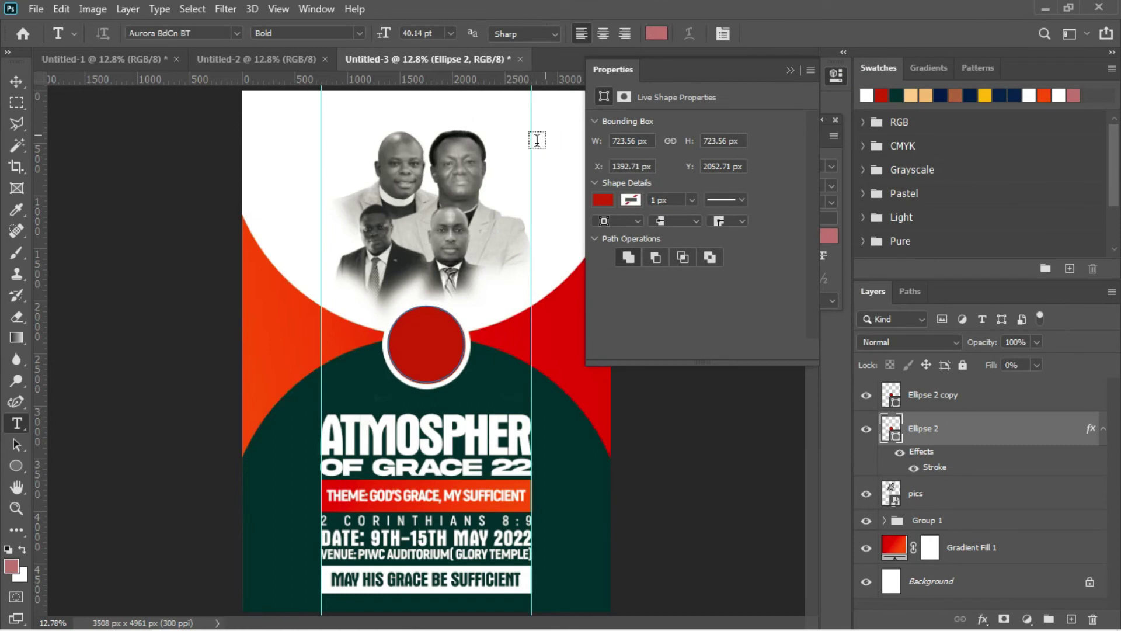
# Step: Add a 6:30PM text layer coloured white (#ffffff)
pyautogui.click(336, 148)
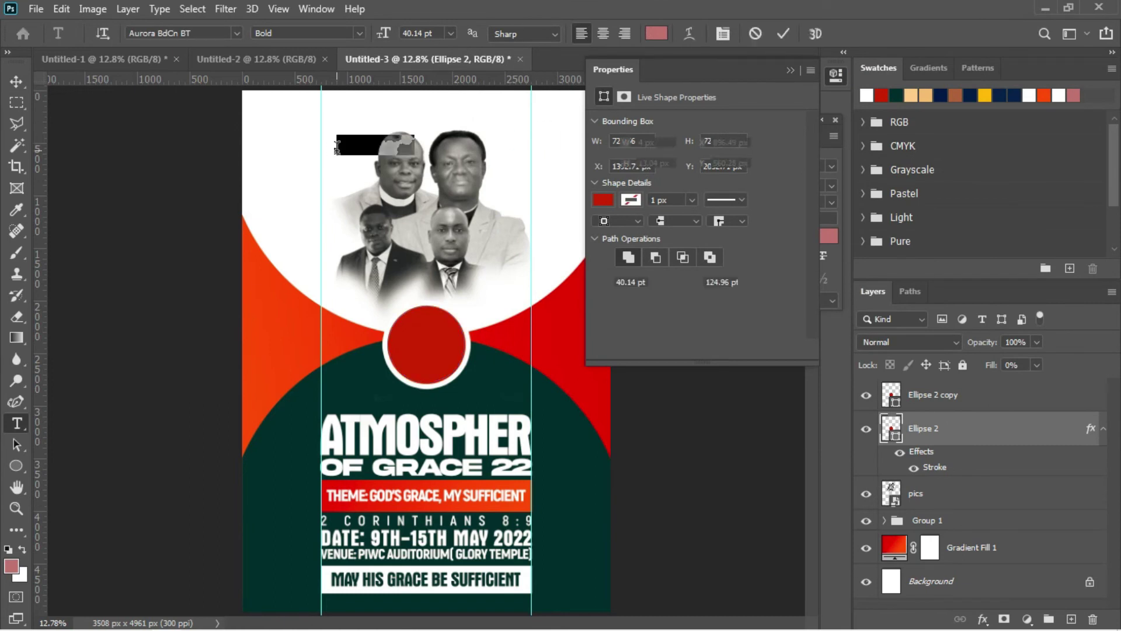
pyautogui.press('BackSpace')
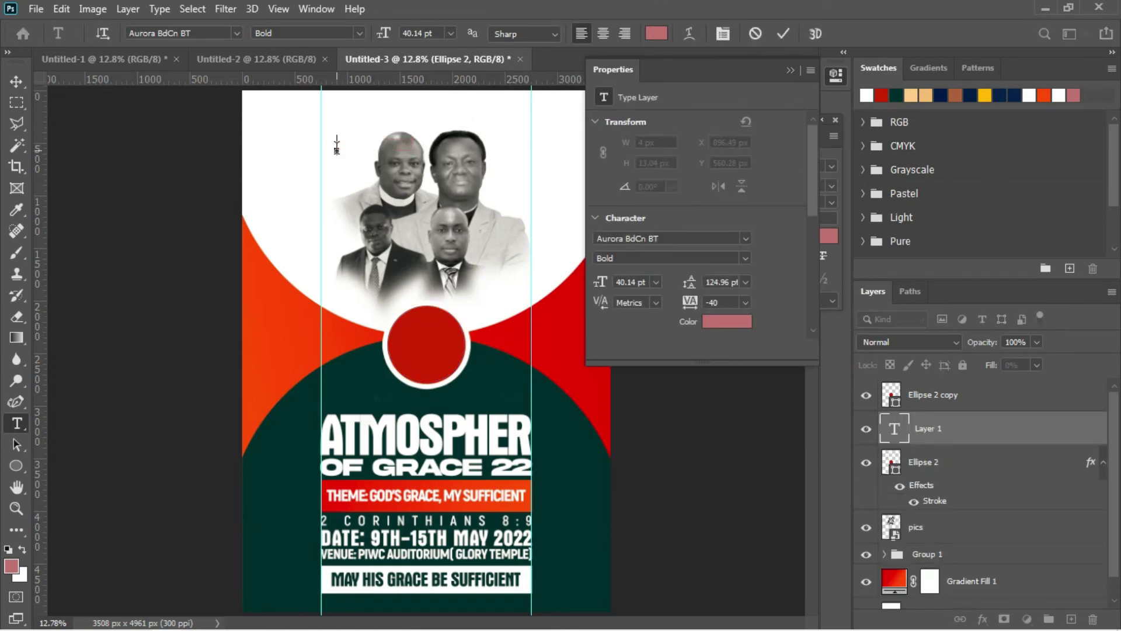
pyautogui.write('T')
pyautogui.write('H')
pyautogui.write(':30')
pyautogui.write('PM')
pyautogui.hotkey('ctrl', 'a')
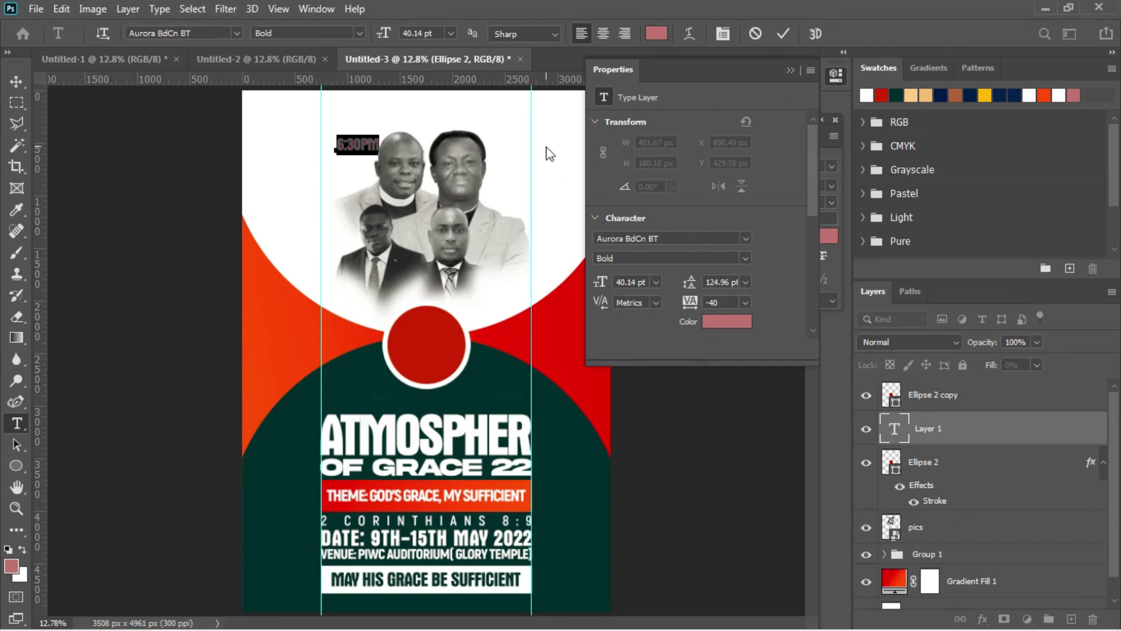
pyautogui.click(724, 322)
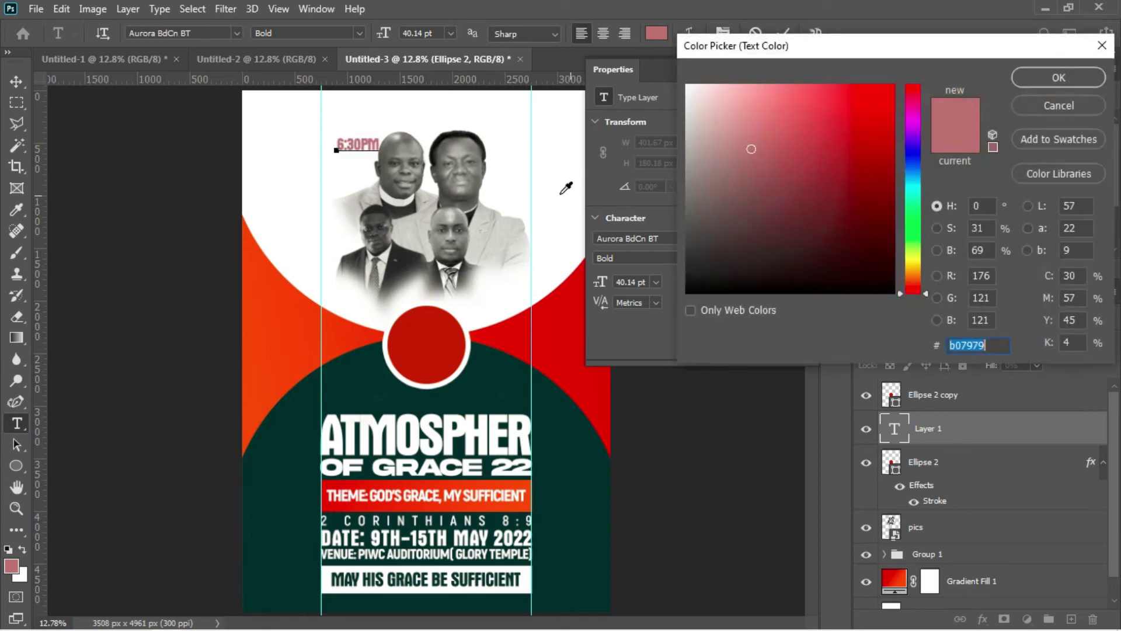
pyautogui.write('ffffff')
pyautogui.press('Return')
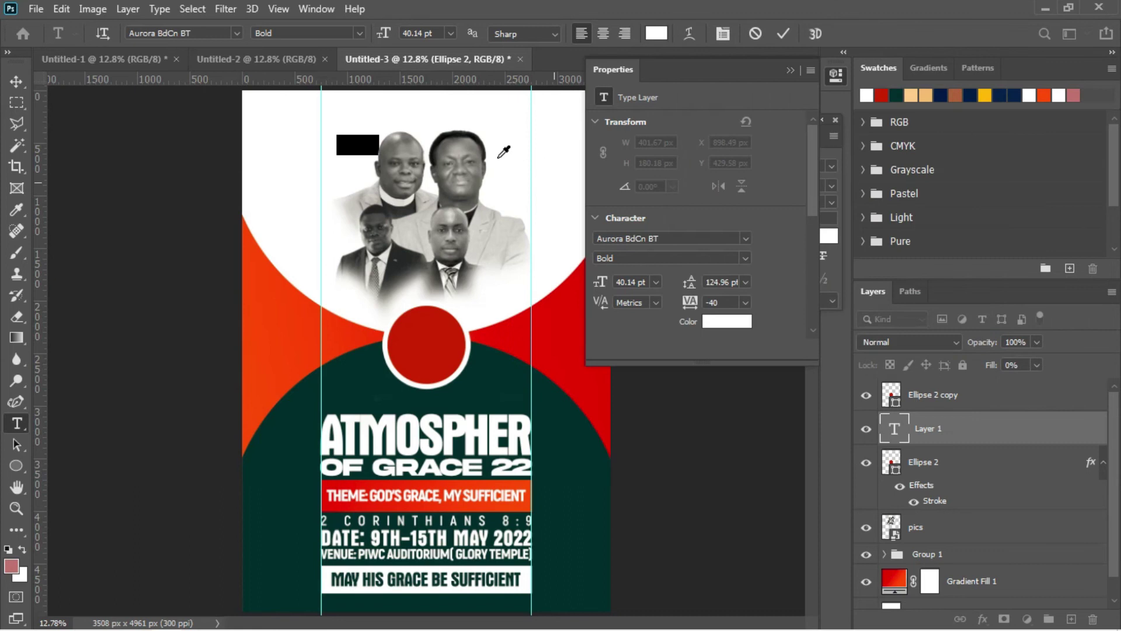
# Step: Move the 6:30pm text onto the red circle and stack it above the circle layers
pyautogui.click(17, 81)
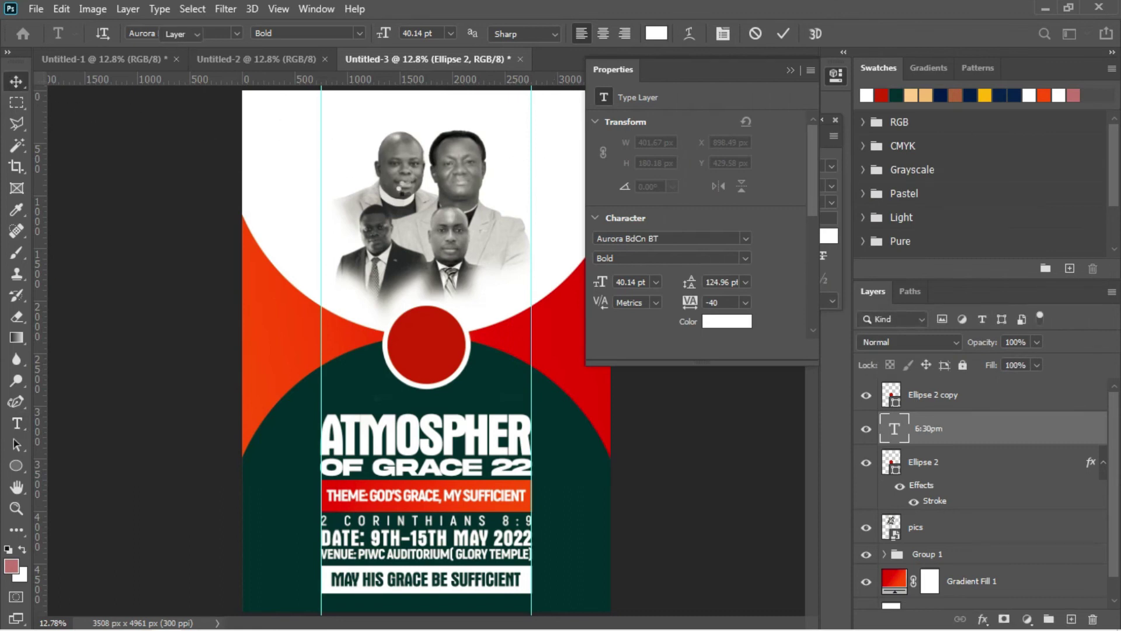
pyautogui.moveTo(412, 164); pyautogui.dragTo(433, 344)
pyautogui.moveTo(928, 432); pyautogui.dragTo(929, 380)
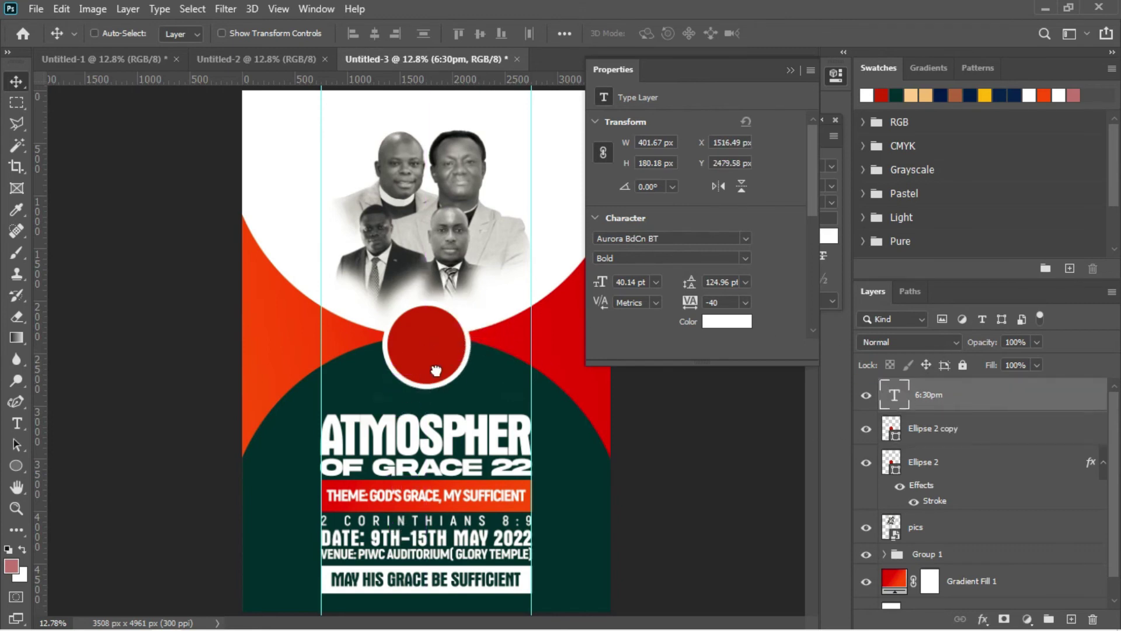
# Step: Scale the 6:30PM text to about 142% (57.22 pt) inside the red circle, then duplicate it
pyautogui.moveTo(434, 364); pyautogui.dragTo(465, 364)
pyautogui.hotkey('ctrl', 't')
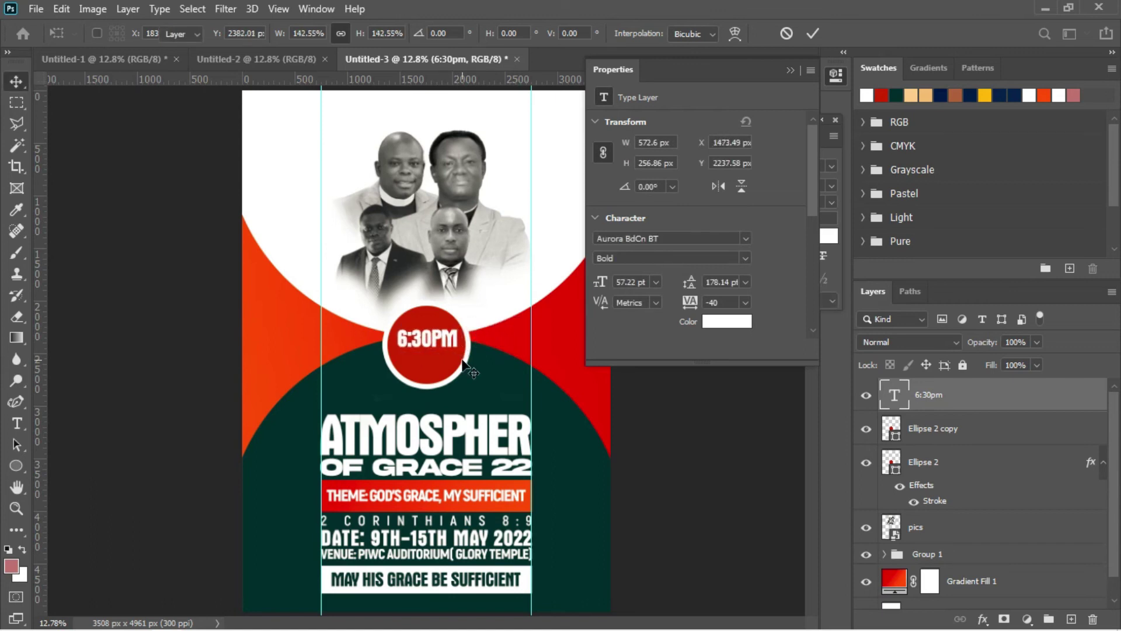
pyautogui.press('Return')
pyautogui.hotkey('shift', 'Down')
pyautogui.press('Down')
pyautogui.press('Down')
pyautogui.press('Down')
pyautogui.press('Down')
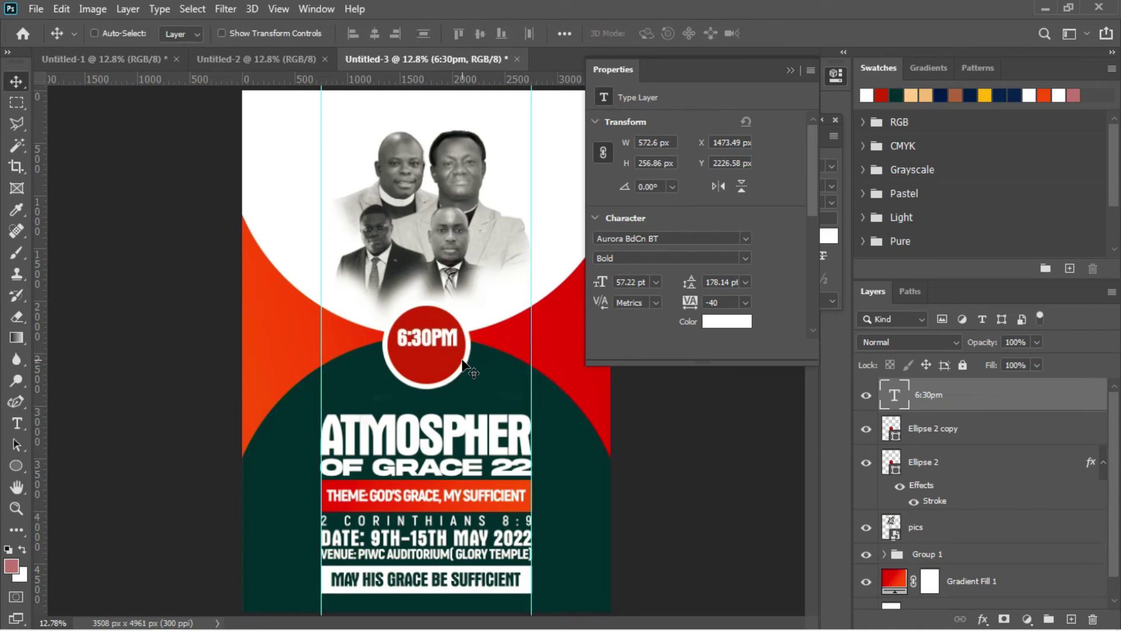
pyautogui.hotkey('ctrl', 'j')
# Step: Move the text copy below 6:30PM and rewrite it as EACH NIGHT
pyautogui.moveTo(441, 343); pyautogui.dragTo(441, 364)
pyautogui.press('t')
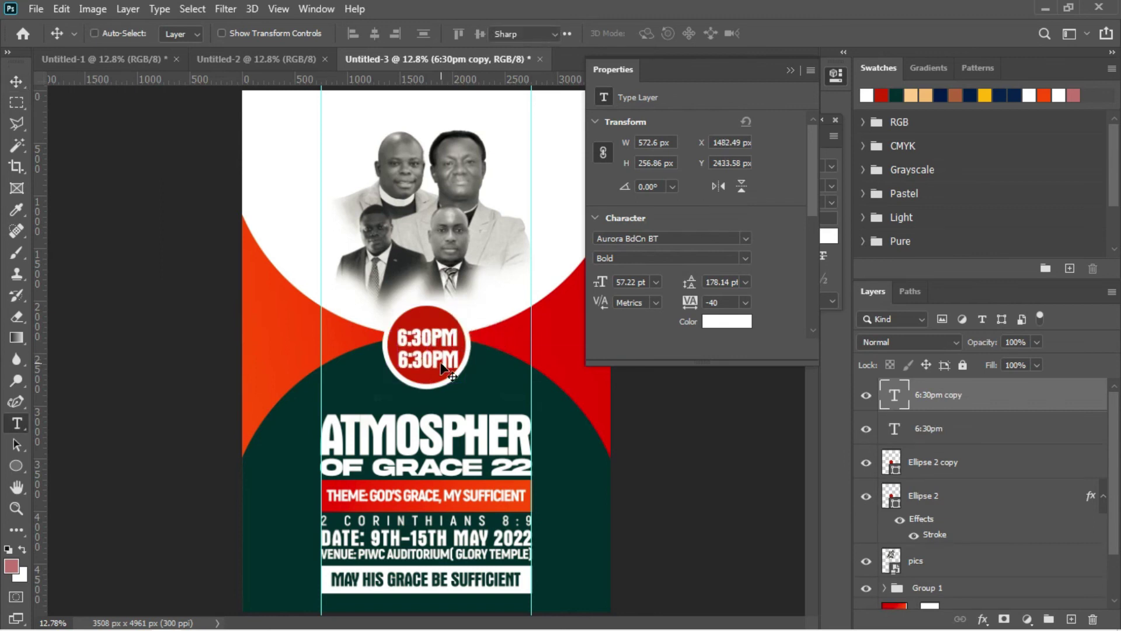
pyautogui.doubleClick(440, 363)
pyautogui.press('Left')
pyautogui.write('EA')
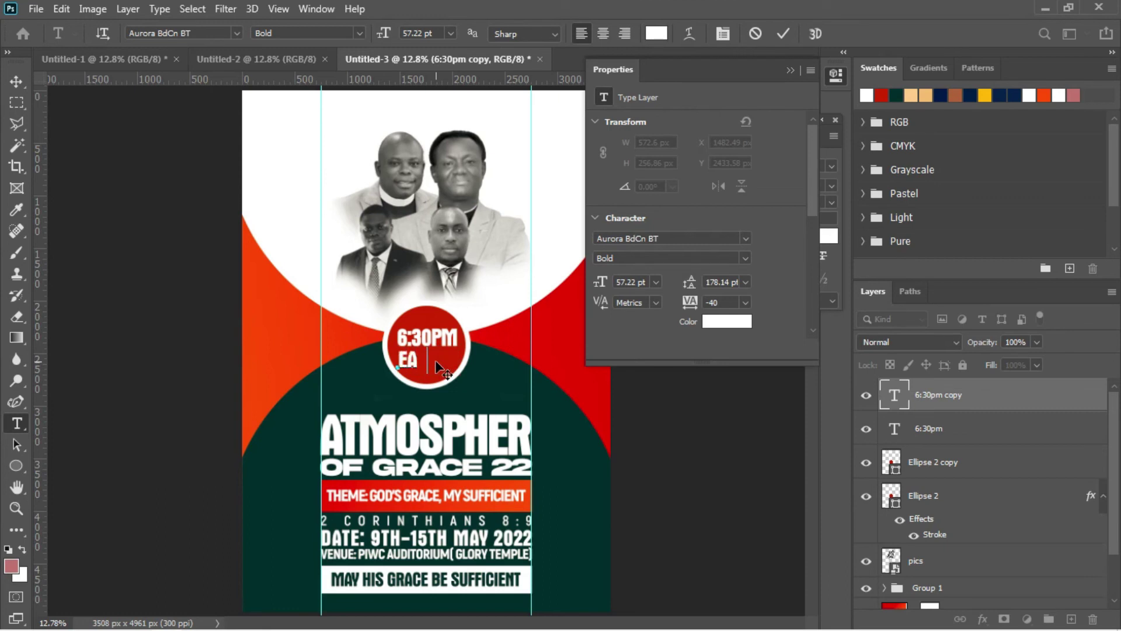
pyautogui.write('CH NIGHT')
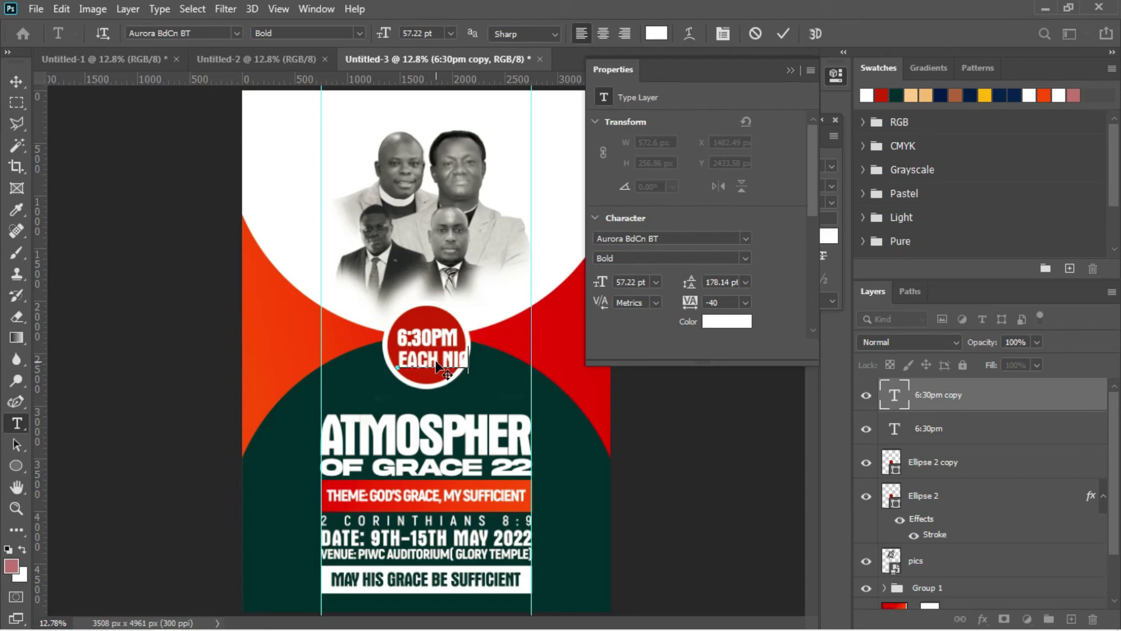
pyautogui.tripleClick(437, 367)
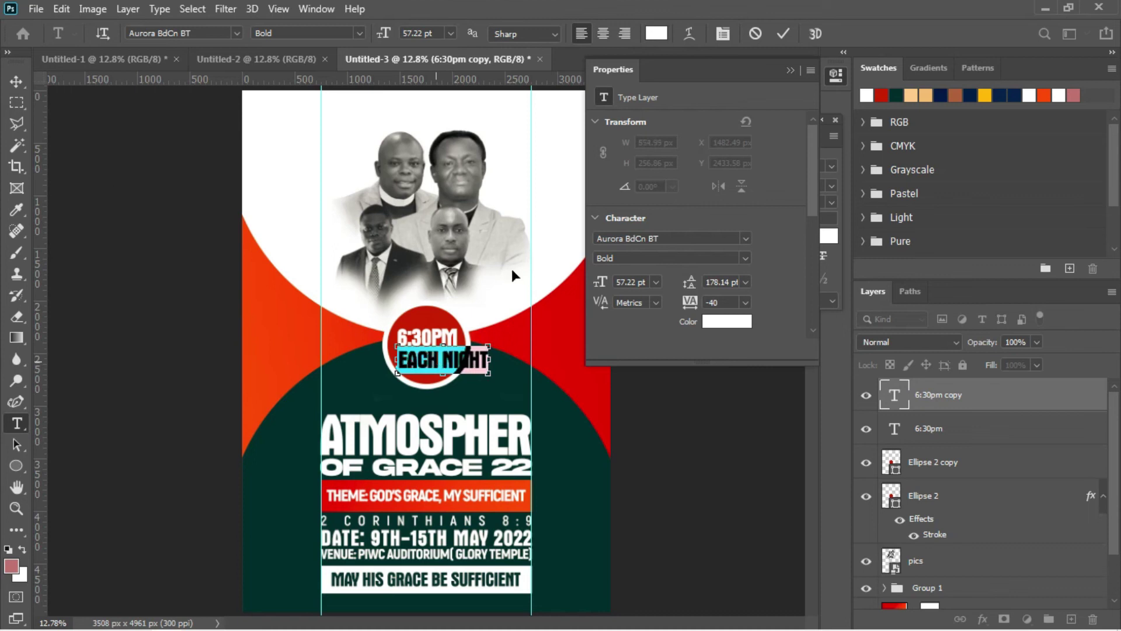
pyautogui.click(790, 70)
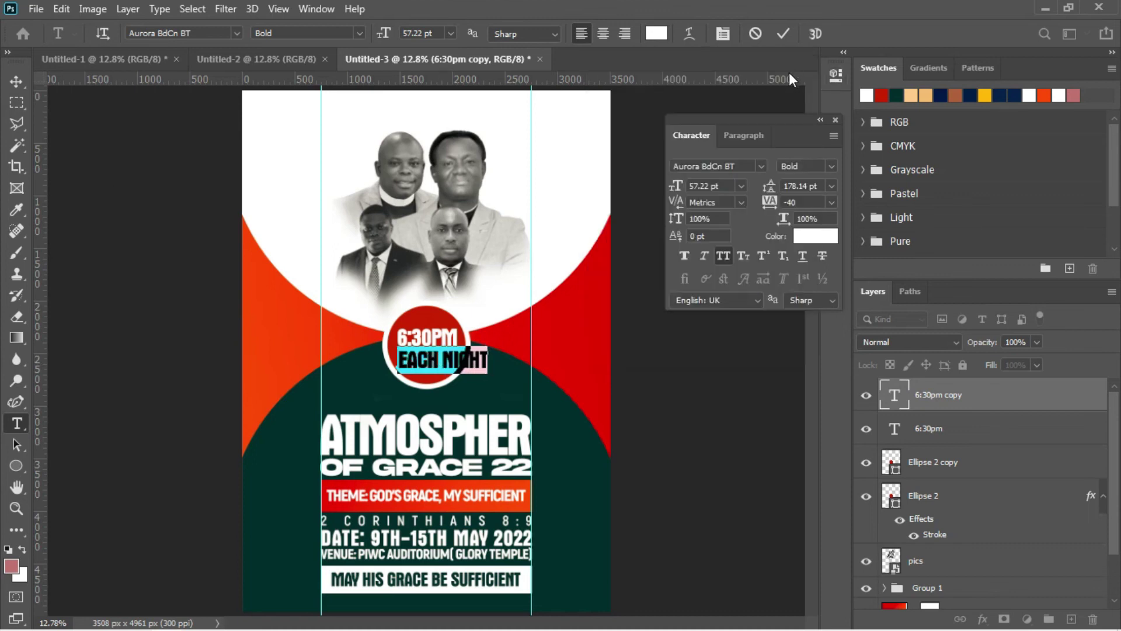
# Step: Set EACH NIGHT in Akrobat ExtraBold with -60 tracking and commit the text
pyautogui.click(762, 166)
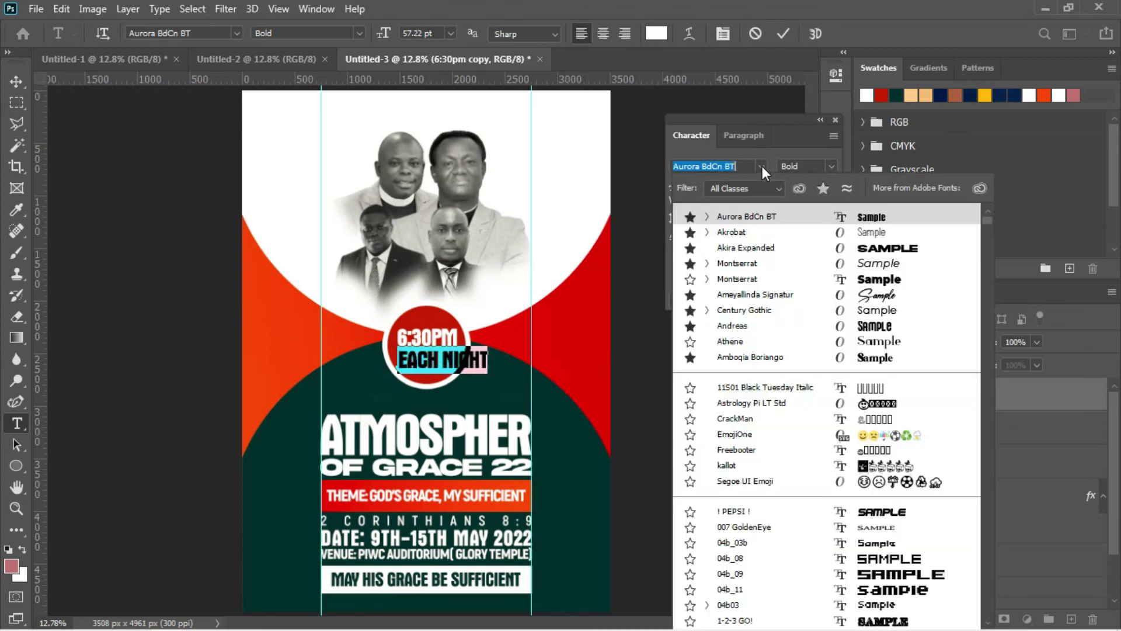
pyautogui.click(738, 232)
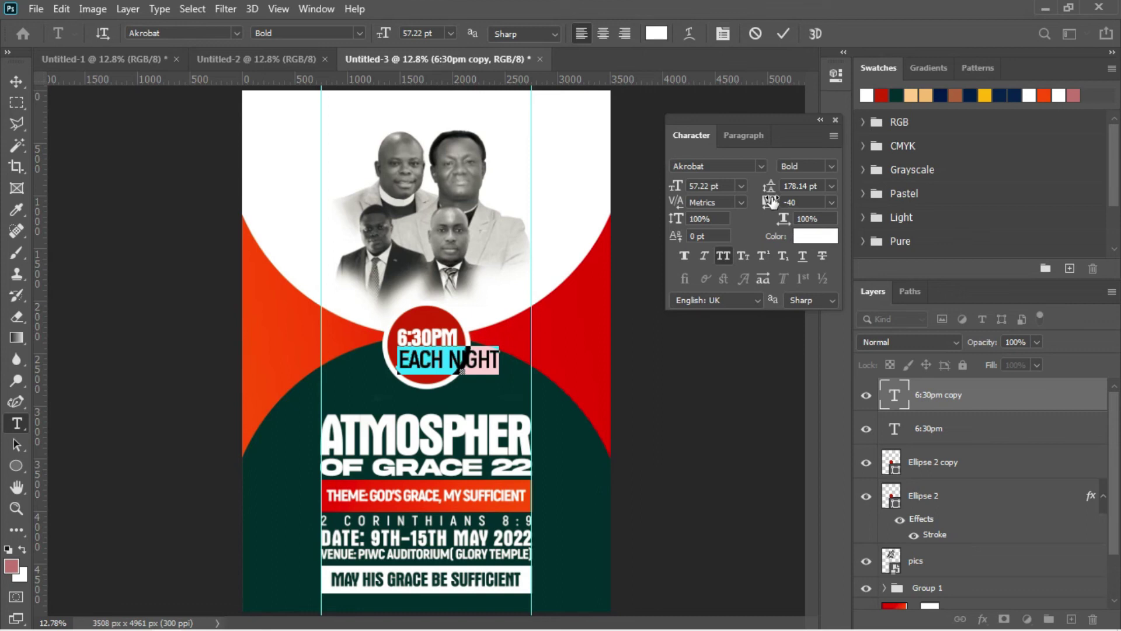
pyautogui.moveTo(770, 203); pyautogui.dragTo(779, 202)
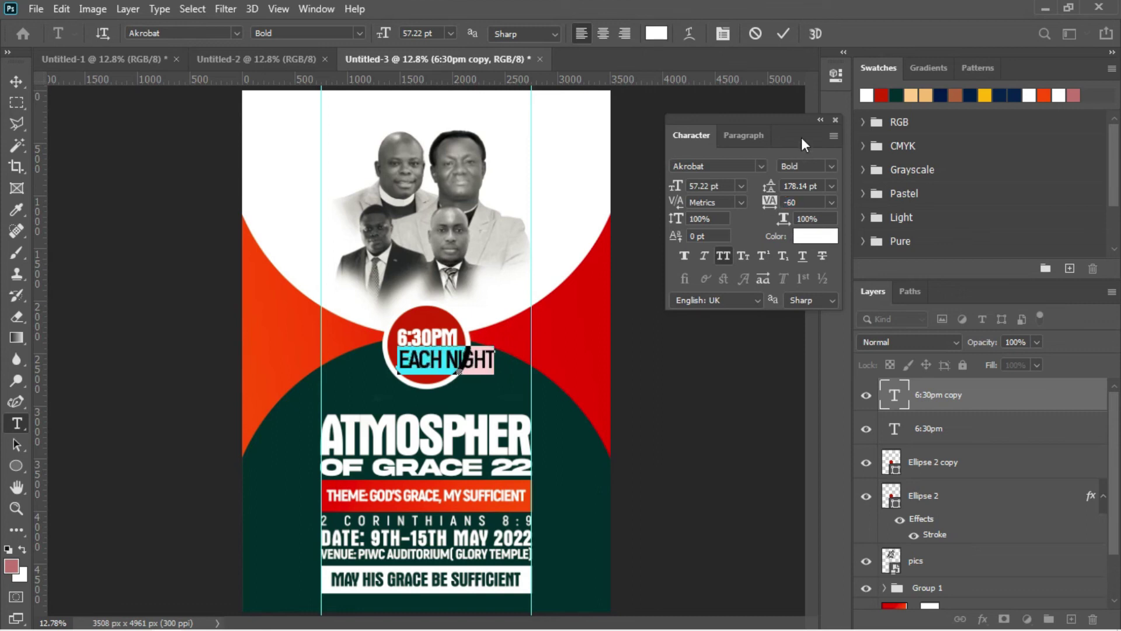
pyautogui.click(828, 163)
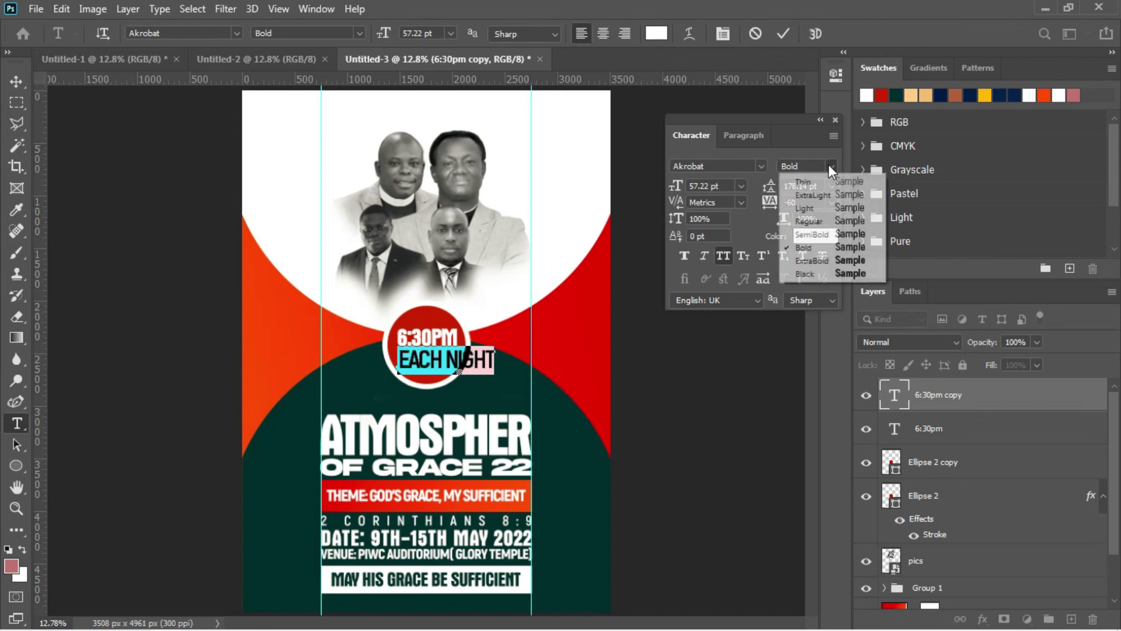
pyautogui.click(811, 260)
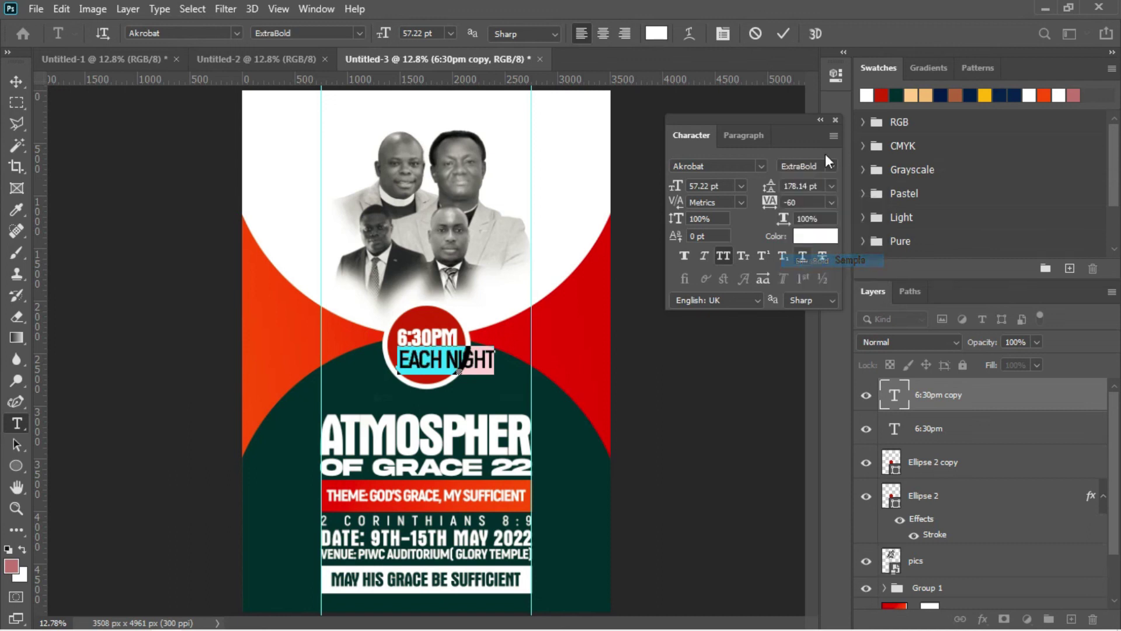
pyautogui.click(783, 32)
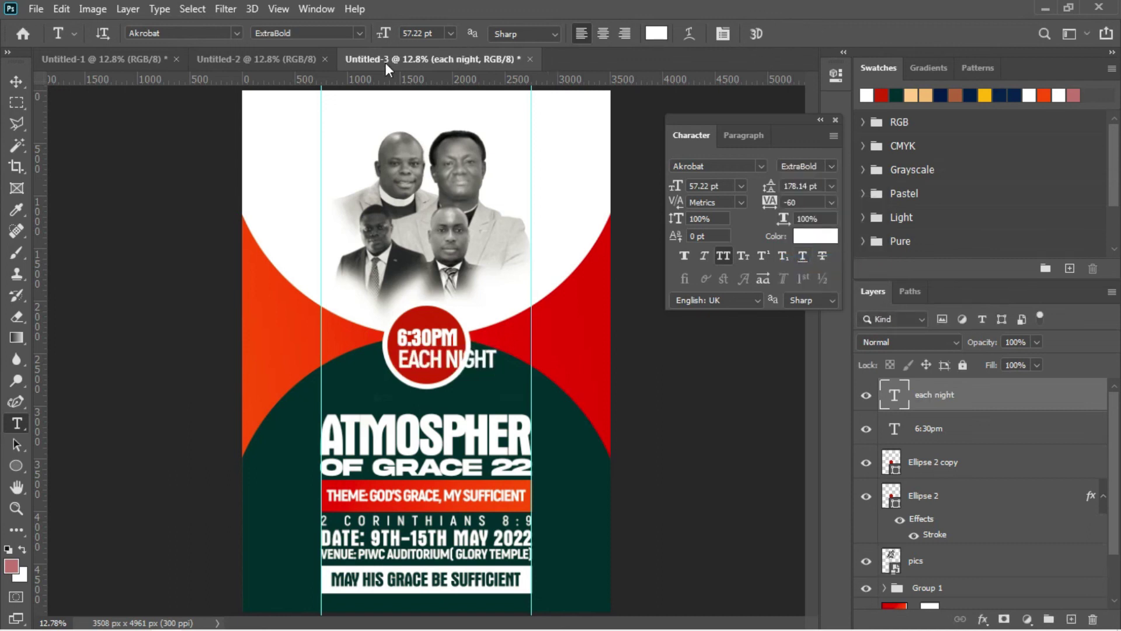
pyautogui.press('v')
pyautogui.hotkey('ctrl', 't')
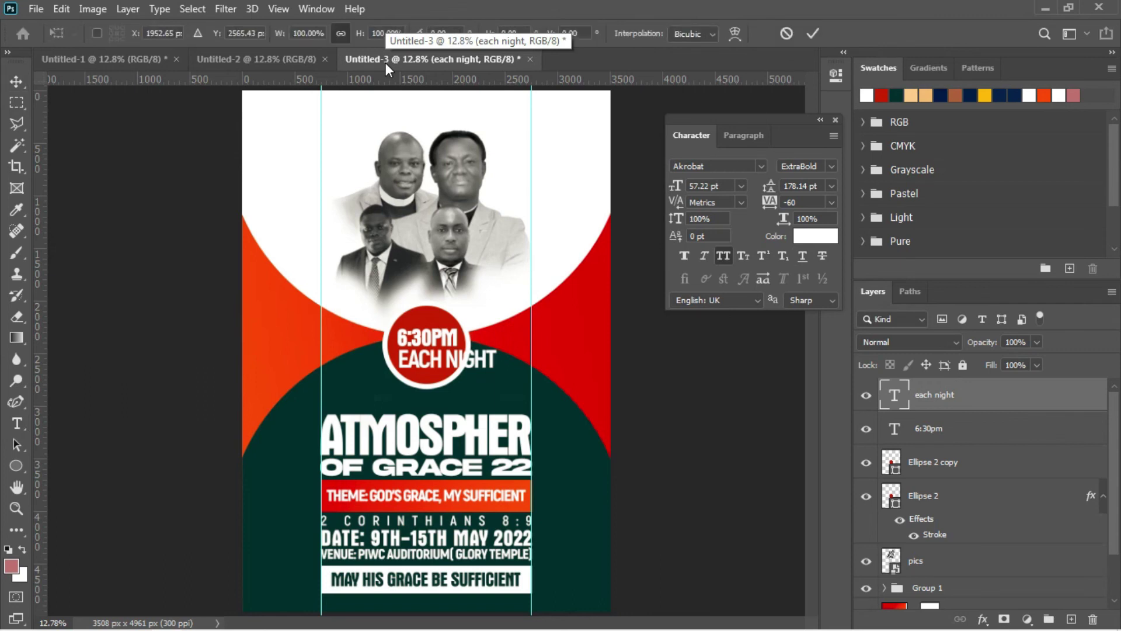
# Step: Scale EACH NIGHT down by about half, then up 109% to 35.16 pt, placed beneath 6:30PM
pyautogui.moveTo(496, 346); pyautogui.dragTo(452, 347)
pyautogui.press('Return')
pyautogui.hotkey('shift', 'Up')
pyautogui.hotkey('shift', 'Up')
pyautogui.hotkey('shift', 'Up')
pyautogui.hotkey('shift', 'Up')
pyautogui.hotkey('shift', 'Up')
pyautogui.hotkey('shift', 'Up')
pyautogui.hotkey('shift', 'Up')
pyautogui.hotkey('shift', 'Up')
pyautogui.hotkey('shift', 'Up')
pyautogui.hotkey('shift', 'Up')
pyautogui.hotkey('shift', 'Up')
pyautogui.hotkey('shift', 'Up')
pyautogui.hotkey('shift', 'Up')
pyautogui.hotkey('shift', 'Up')
pyautogui.hotkey('shift', 'Up')
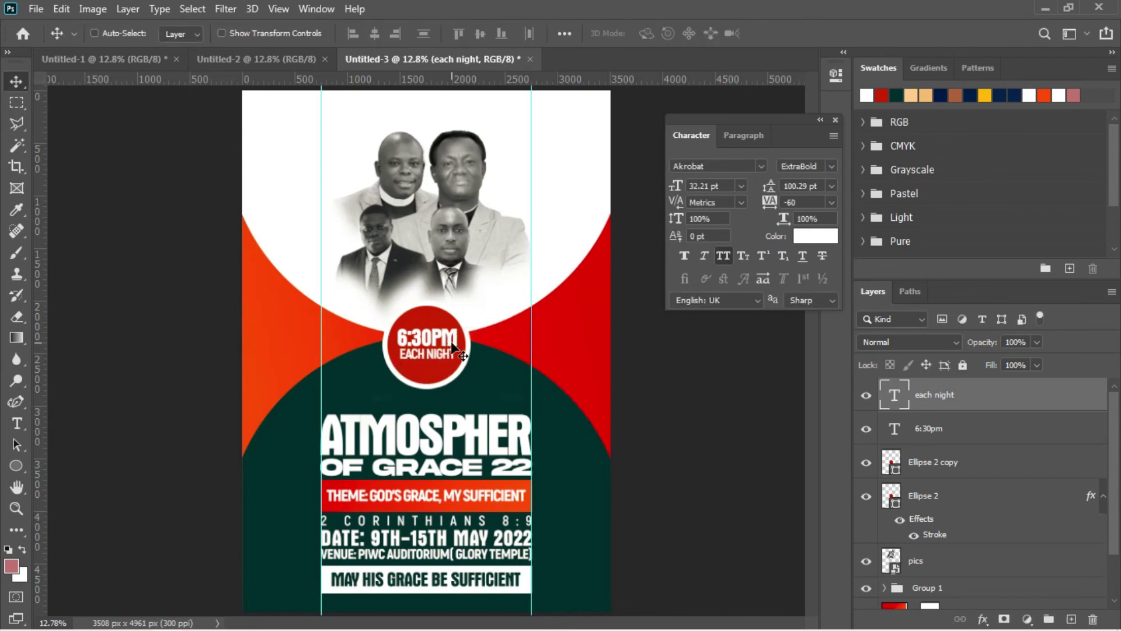
pyautogui.hotkey('shift', 'Down')
pyautogui.hotkey('ctrl', 't')
pyautogui.moveTo(456, 362); pyautogui.dragTo(467, 379)
pyautogui.press('Return')
pyautogui.hotkey('shift', 'Up')
pyautogui.hotkey('shift', 'Up')
# Step: Group the 6:30pm and each night layers into Group 2 and nudge them into place
pyautogui.keyDown('shift'); pyautogui.click(913, 425); pyautogui.keyUp('shift')
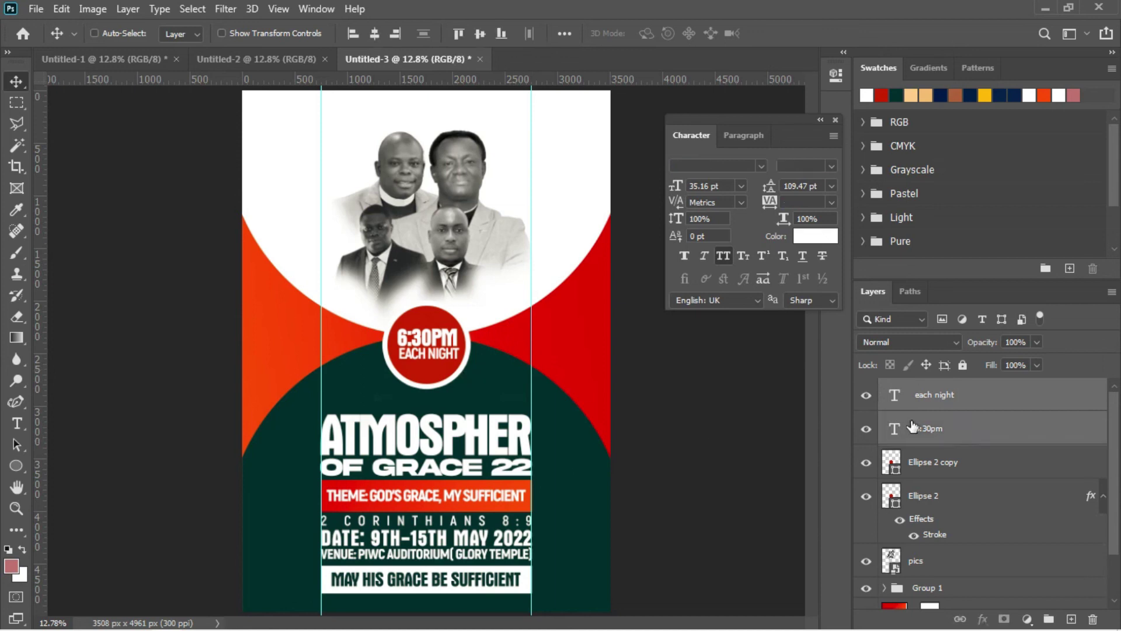
pyautogui.hotkey('ctrl', 'g')
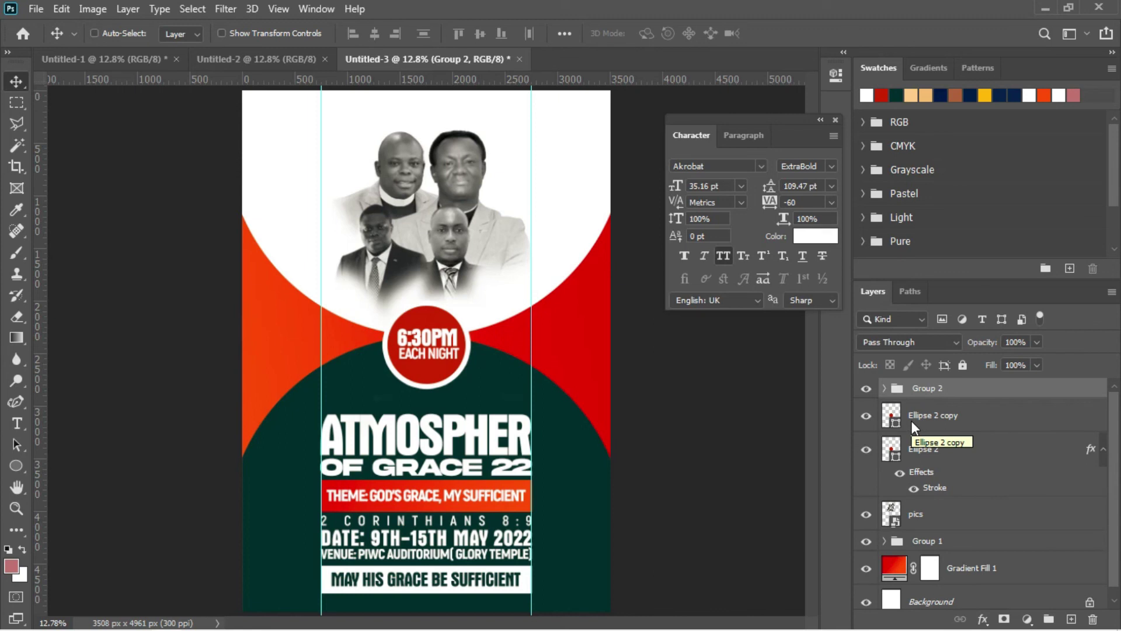
pyautogui.hotkey('shift', 'Down')
pyautogui.hotkey('shift', 'Down')
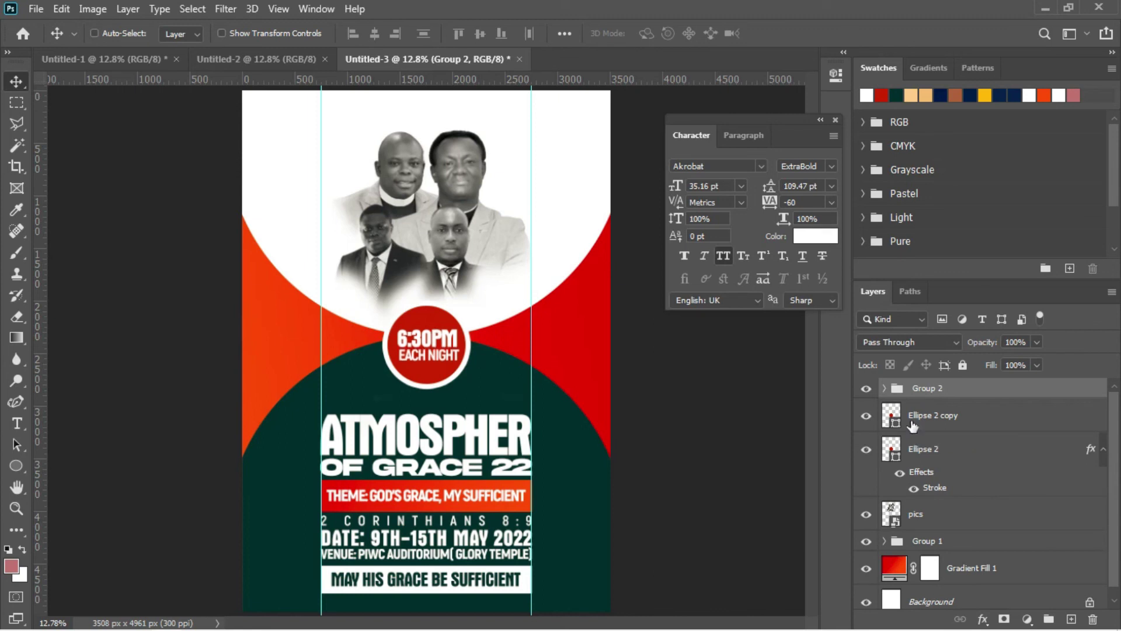
pyautogui.hotkey('shift', 'Down')
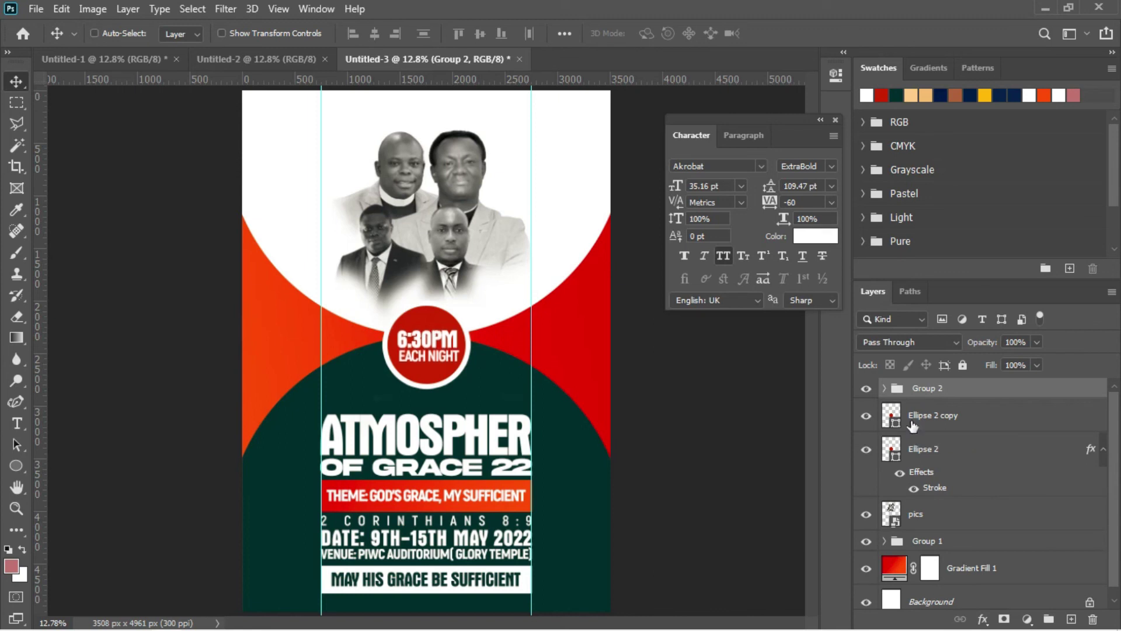
pyautogui.hotkey('shift', 'Up')
pyautogui.hotkey('shift', 'Up')
pyautogui.hotkey('shift', 'Up')
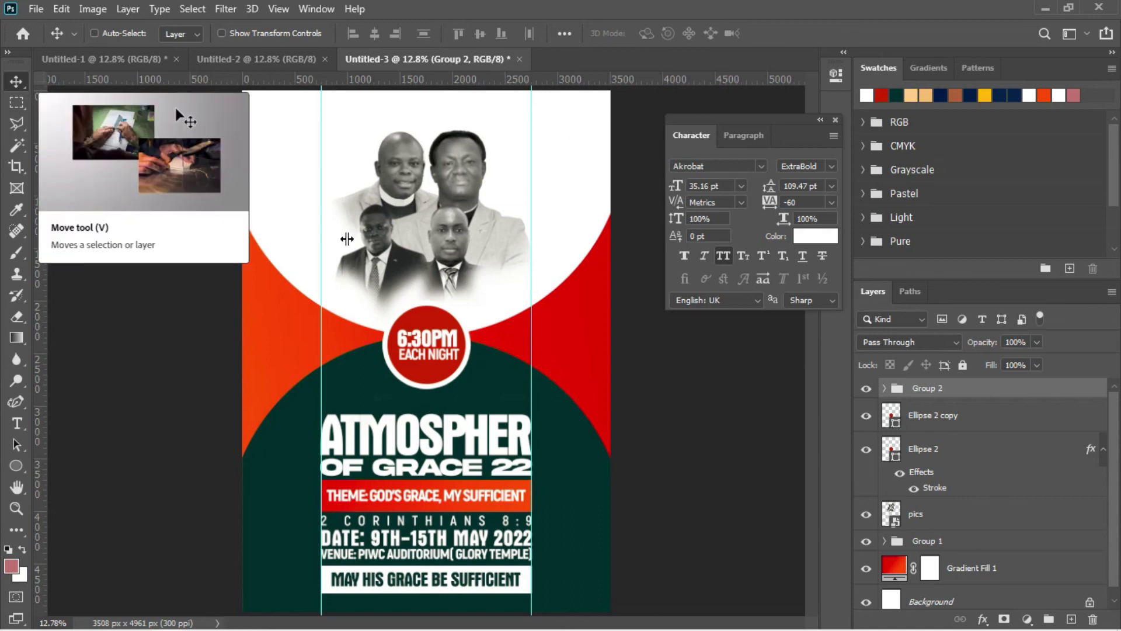
pyautogui.press('t')
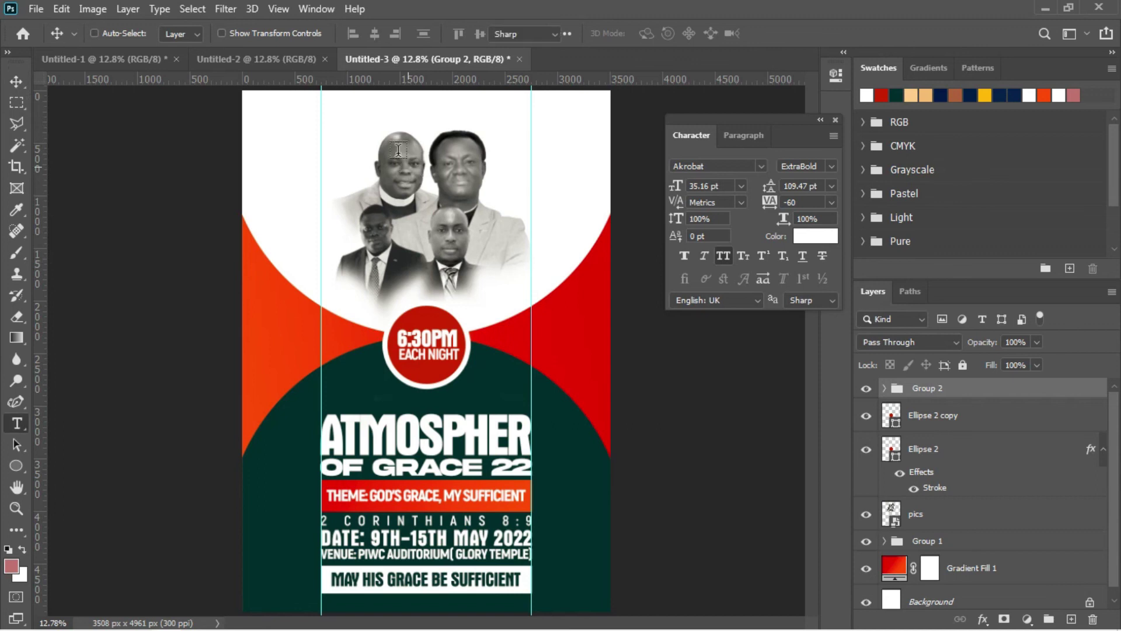
# Step: Type the header text PIWC NKWANT at the top of the poster
pyautogui.click(335, 116)
pyautogui.press('BackSpace')
pyautogui.write('______')
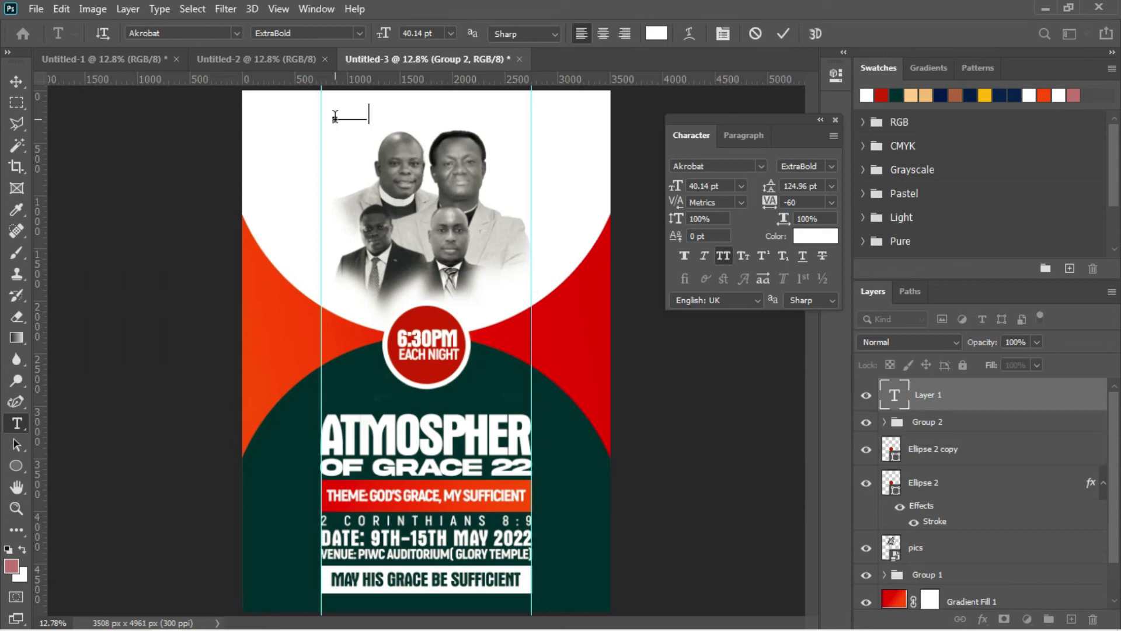
pyautogui.write('______ ___')
# Step: Colour the header text dark grey 2e2b2b
pyautogui.hotkey('ctrl', 'a')
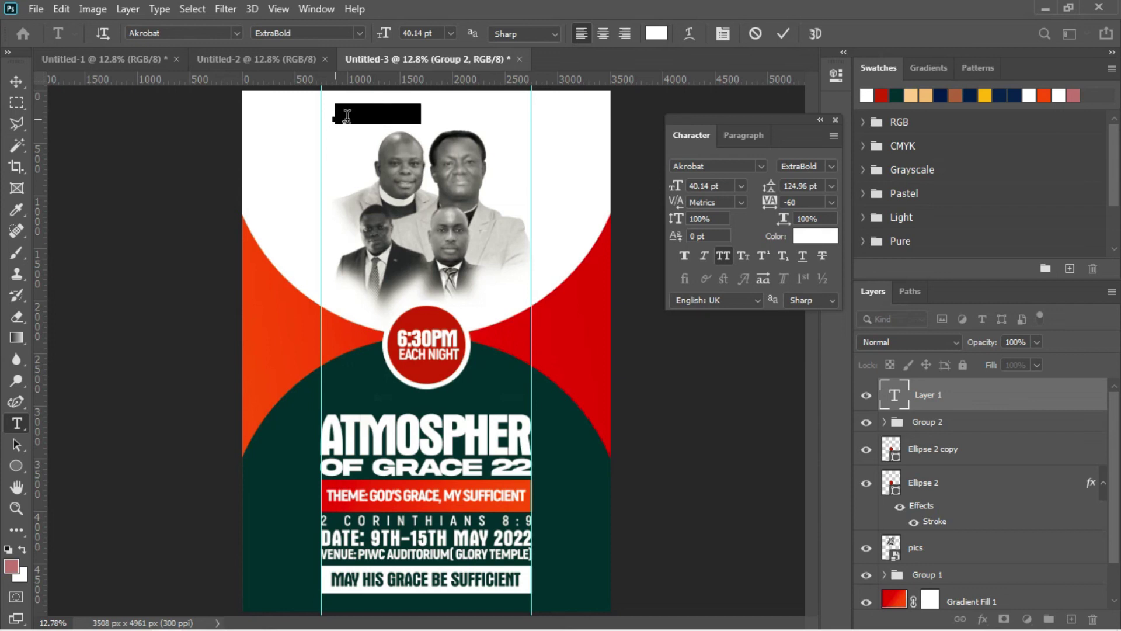
pyautogui.click(811, 237)
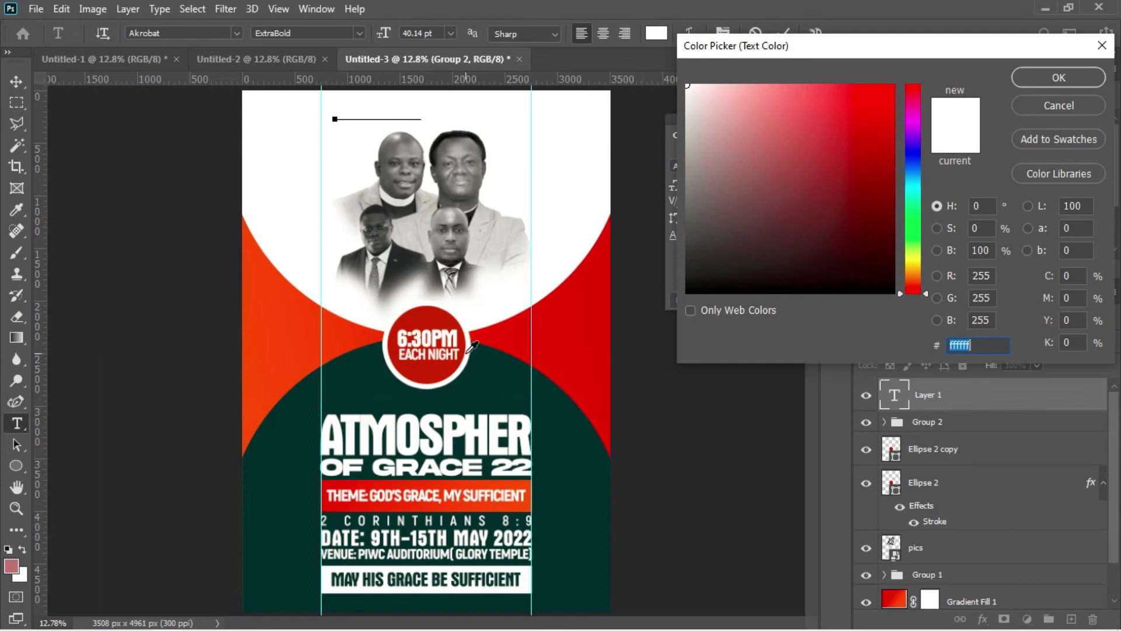
pyautogui.click(719, 266)
pyautogui.click(698, 256)
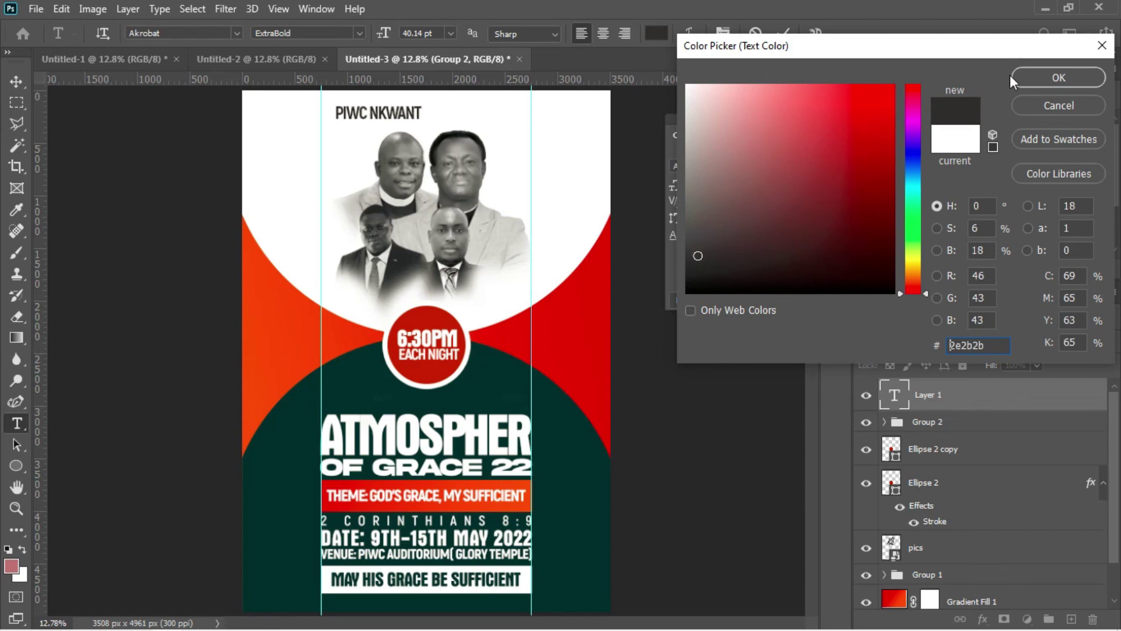
pyautogui.click(1030, 78)
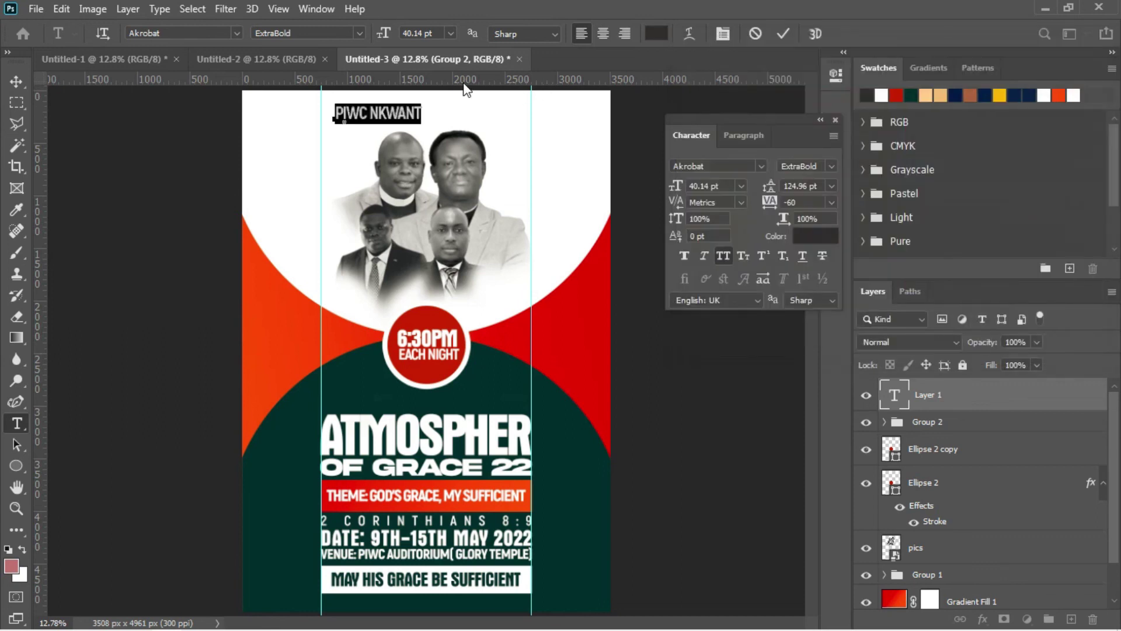
# Step: Append '(GLORY TEMPLE)' to the header and select the whole line
pyautogui.click(421, 112)
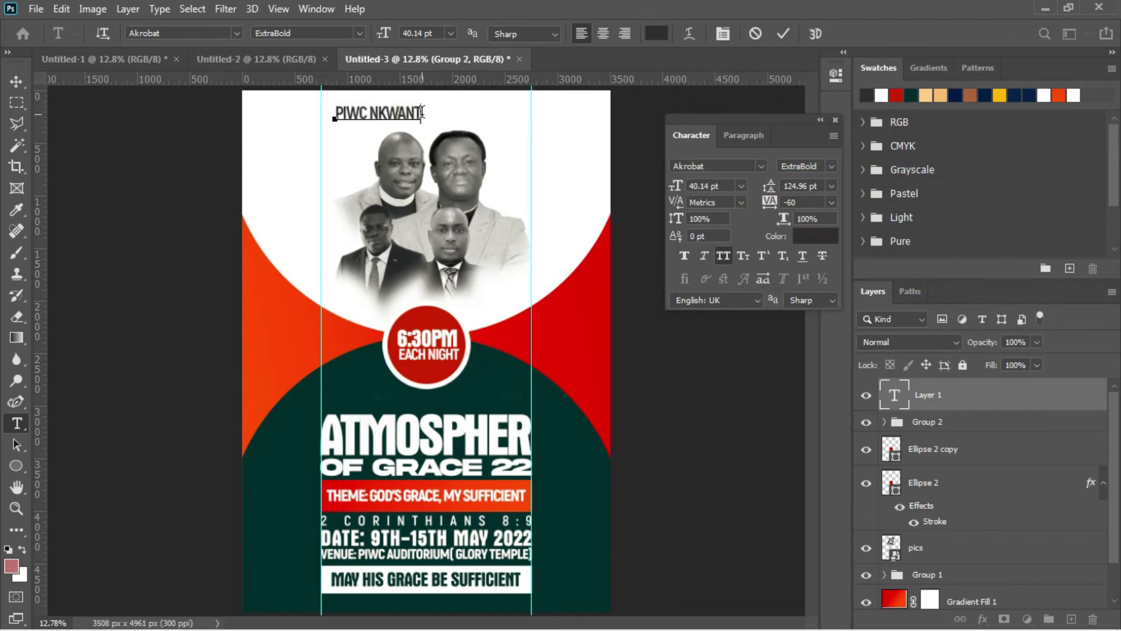
pyautogui.write('GLORY TEMPLE')
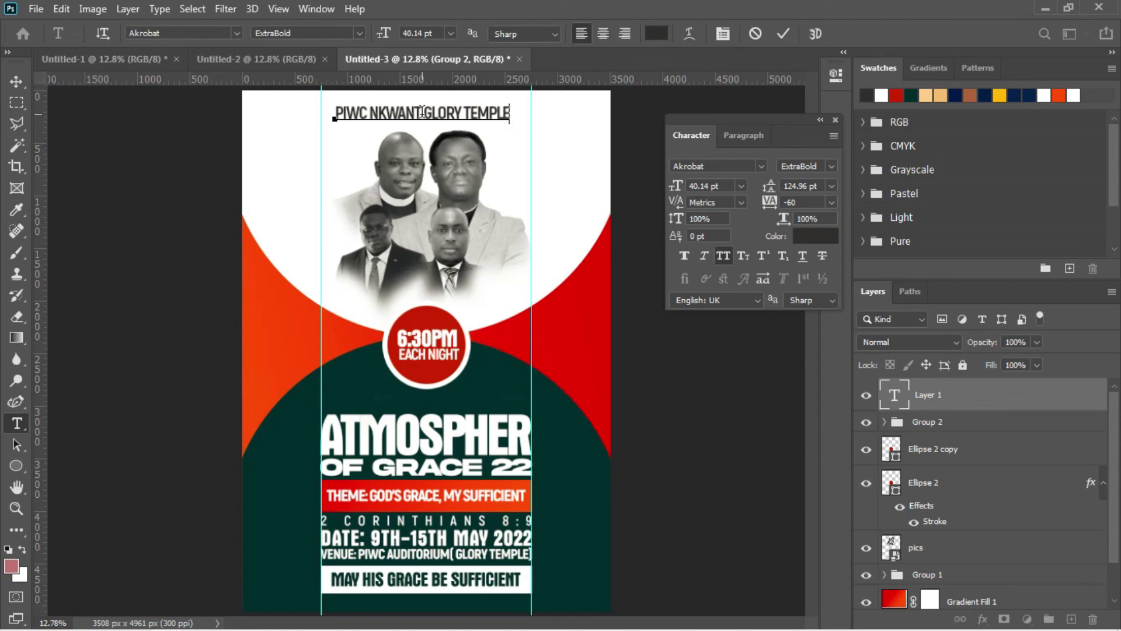
pyautogui.write(' )')
pyautogui.press('Left')
pyautogui.press('Left')
pyautogui.press('Left')
pyautogui.write('(')
pyautogui.hotkey('ctrl', 'a')
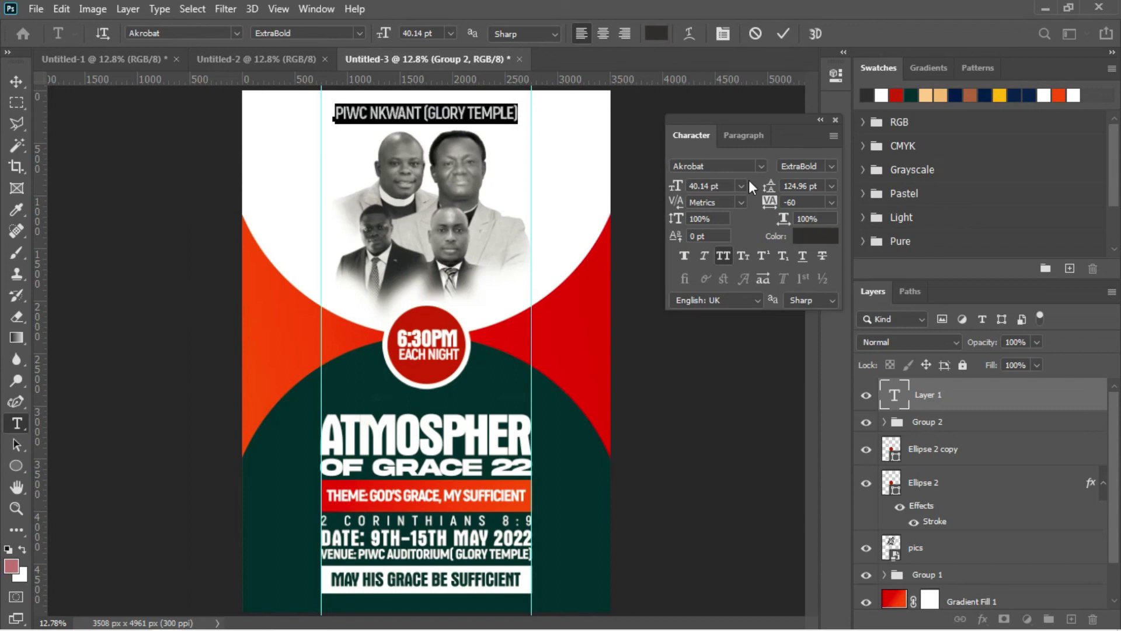
# Step: Set the header font to Aurora BdCn BT and commit the text
pyautogui.click(762, 165)
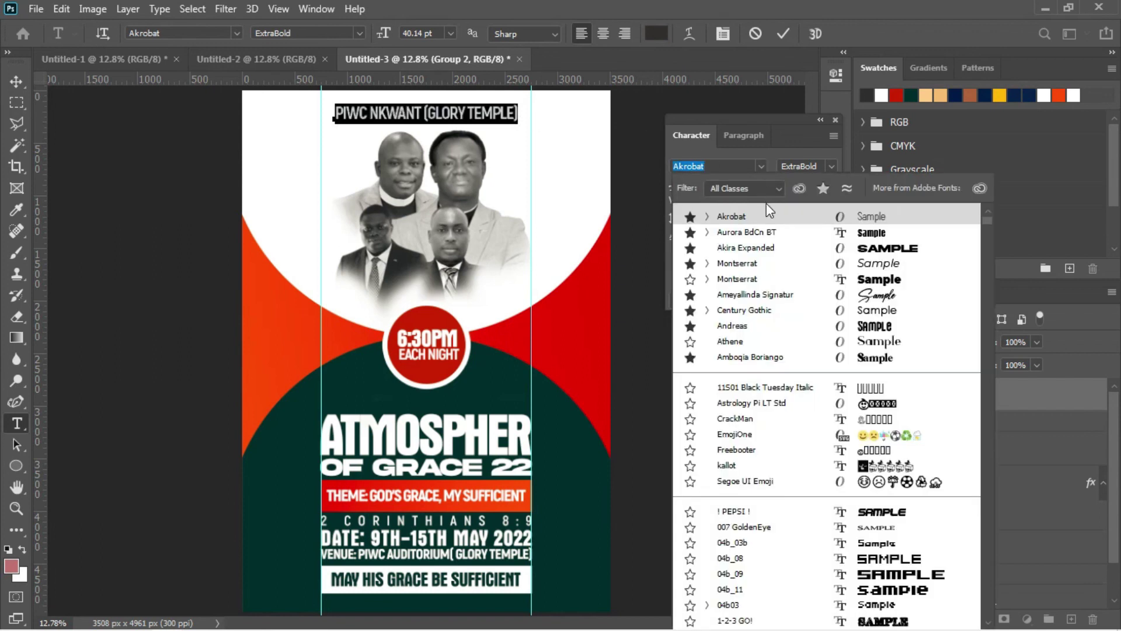
pyautogui.click(767, 232)
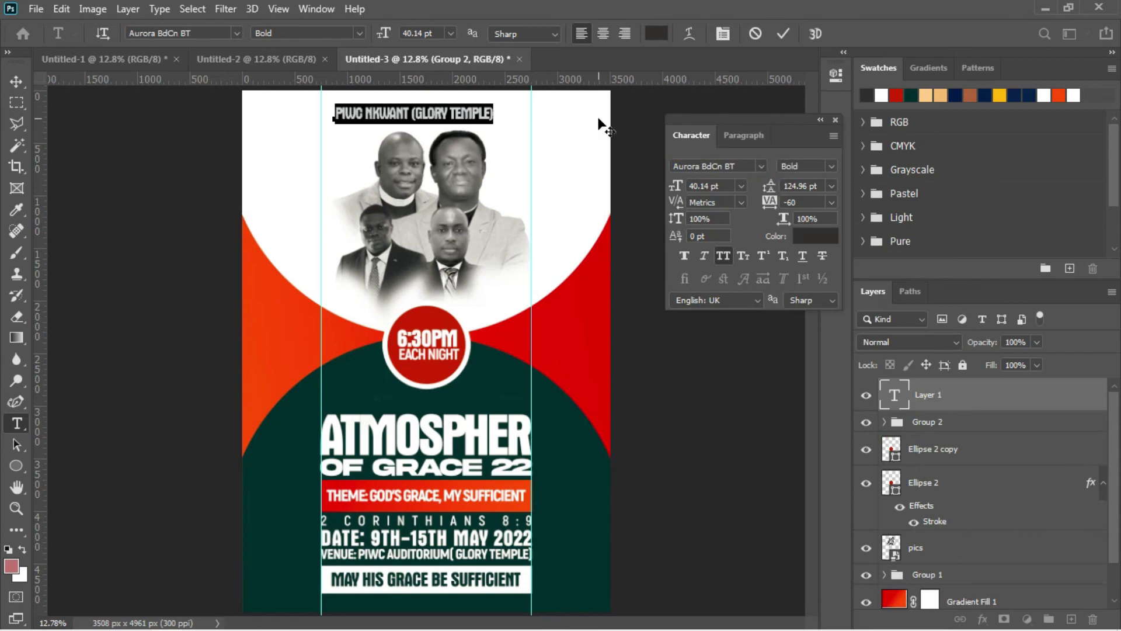
pyautogui.click(19, 85)
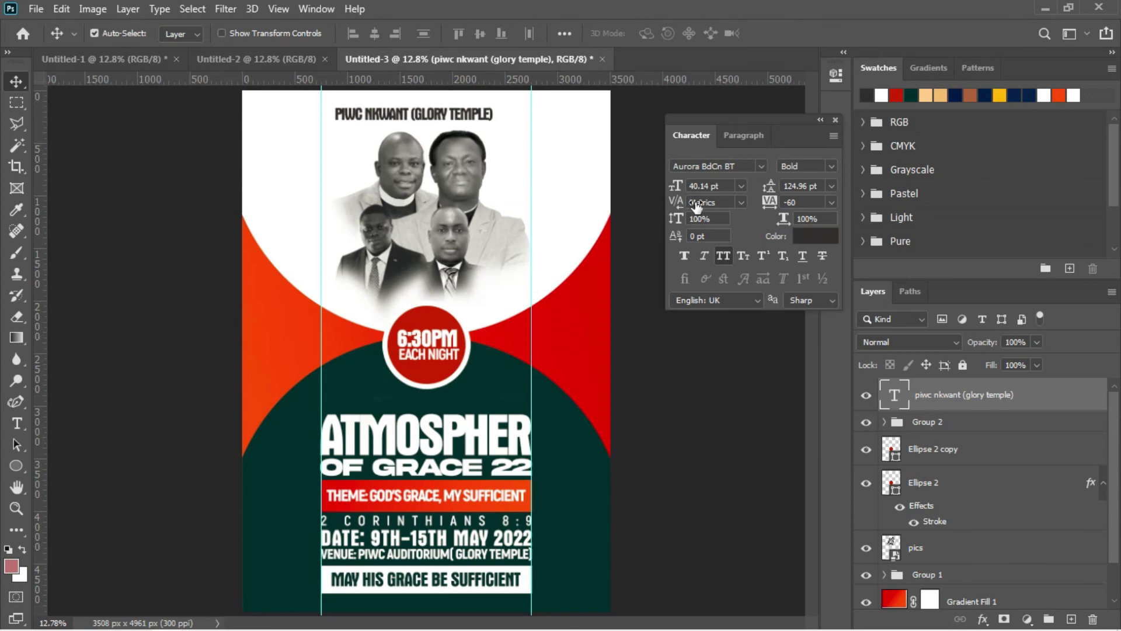
# Step: Scale the header up to about 106% and nudge it slightly left
pyautogui.hotkey('ctrl', 't')
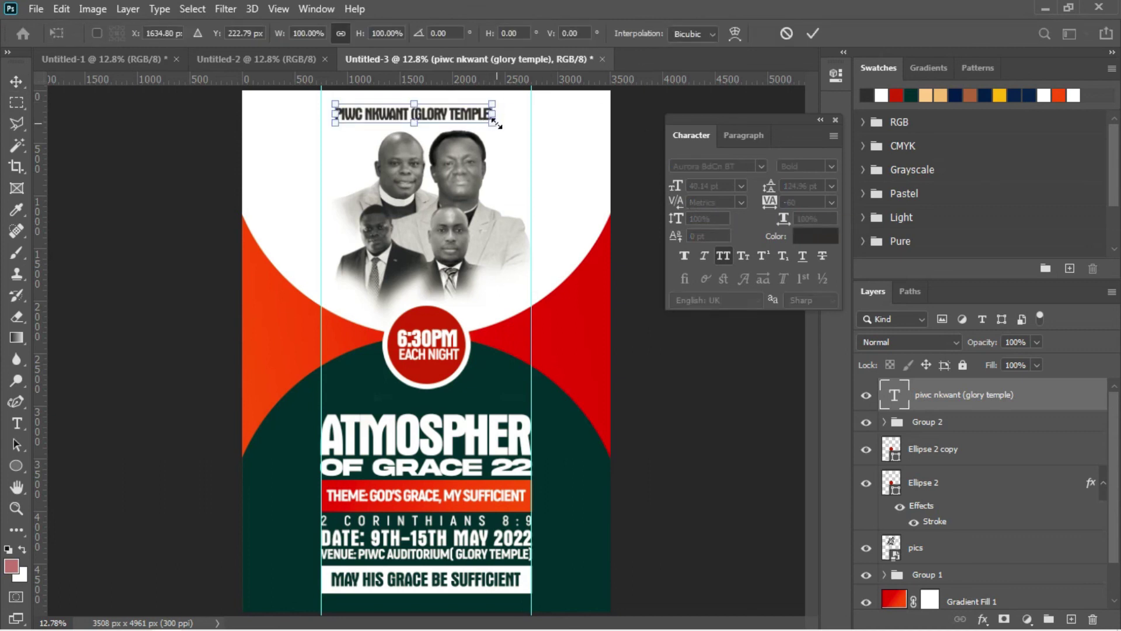
pyautogui.moveTo(494, 123); pyautogui.dragTo(525, 130)
pyautogui.press('Return')
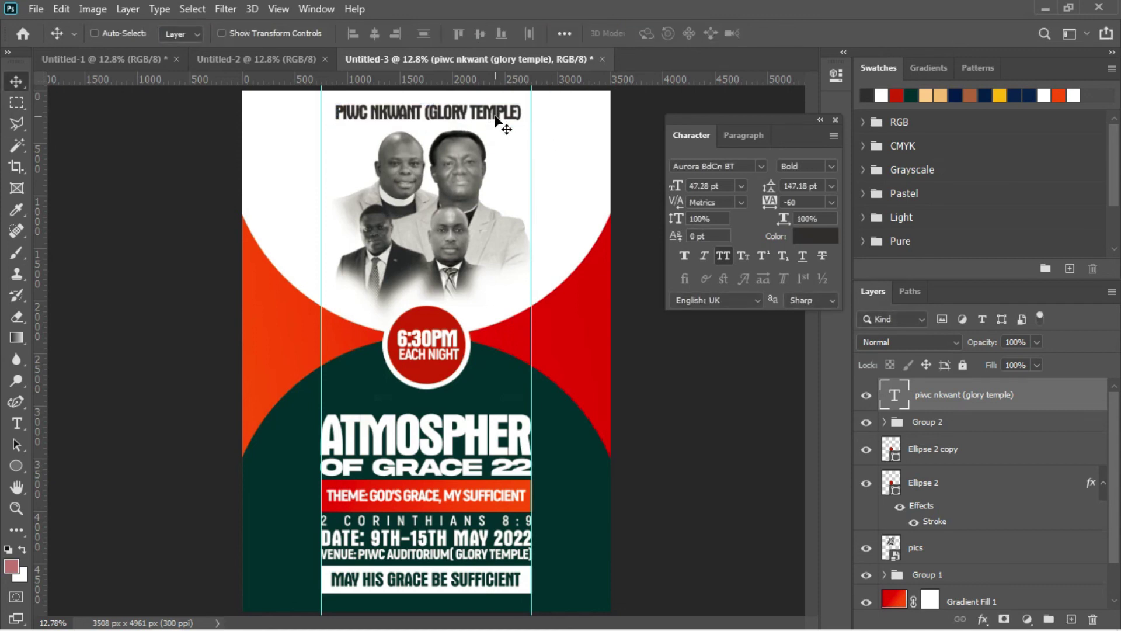
pyautogui.hotkey('shift', 'Left')
pyautogui.hotkey('shift', 'Left')
pyautogui.hotkey('shift', 'Left')
pyautogui.hotkey('shift', 'Left')
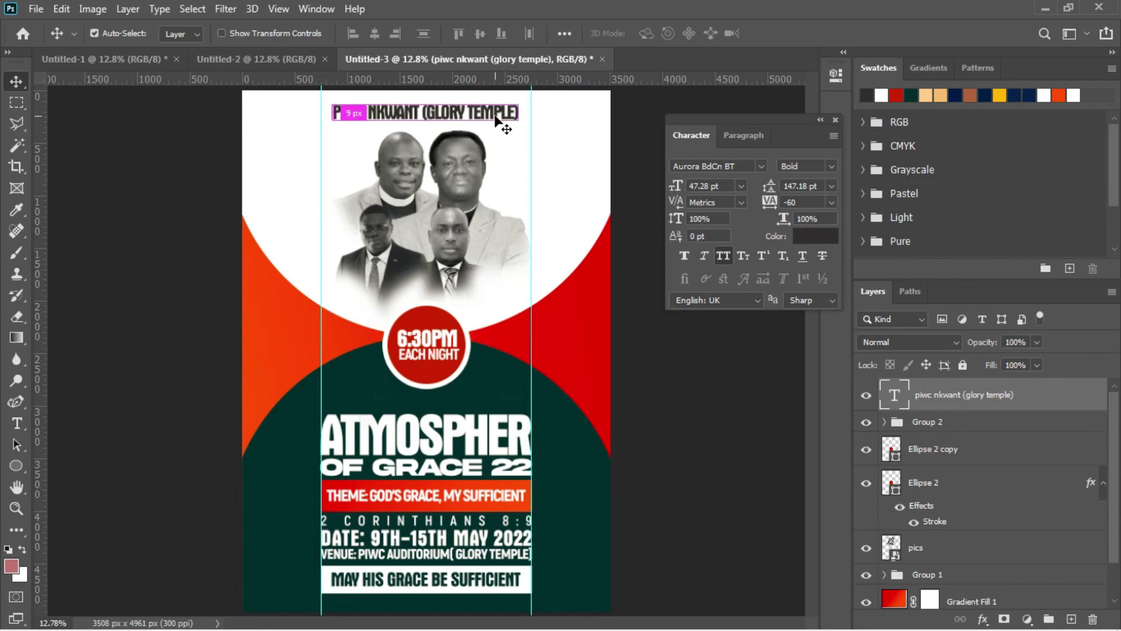
# Step: Centre the header horizontally on the canvas
pyautogui.hotkey('ctrl', 'a')
pyautogui.click(373, 34)
pyautogui.hotkey('ctrl', 'd')
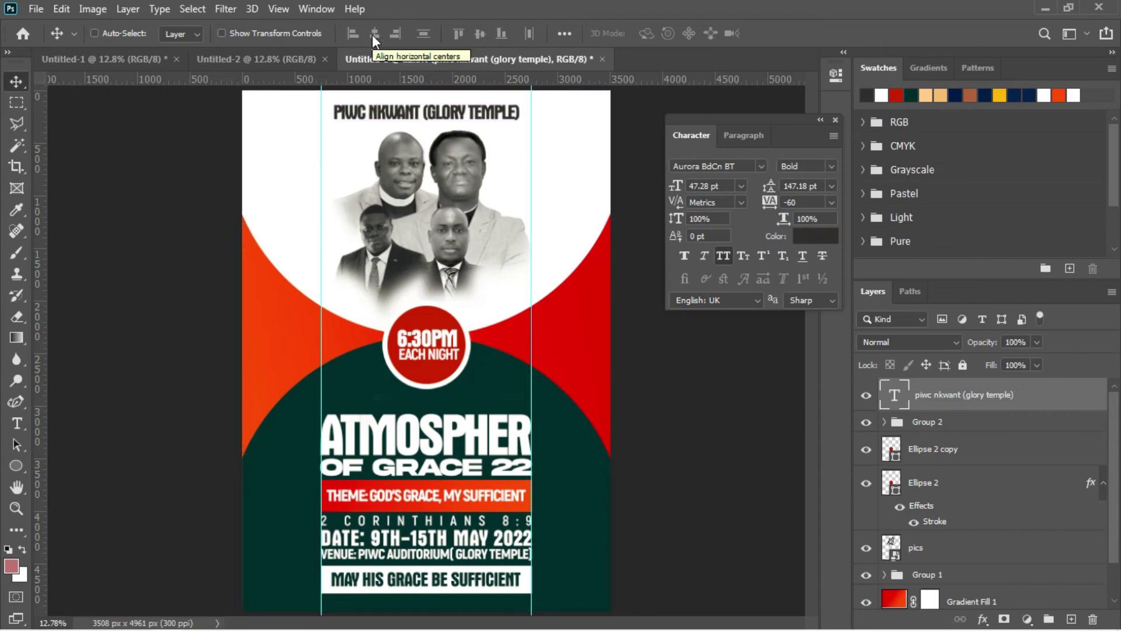